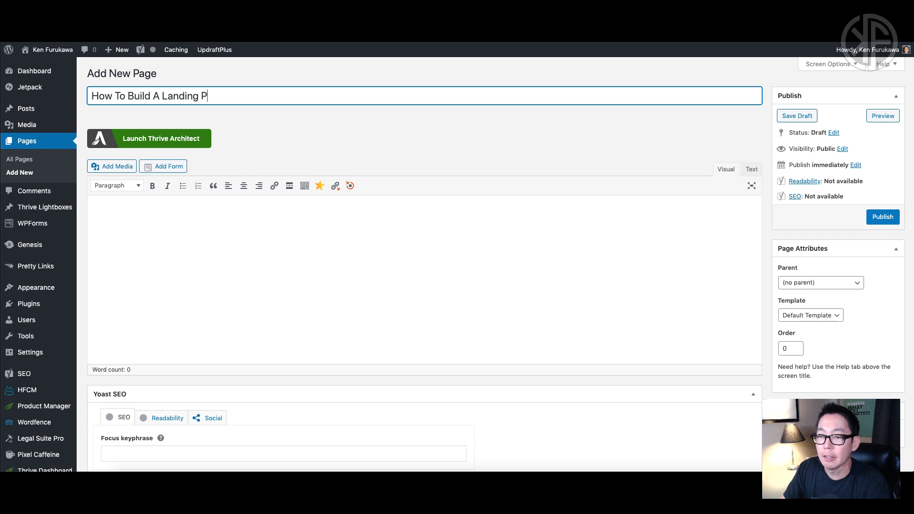
Publish the 'How To Build A Landing Page' page and launch Thrive Architect on it.
click(882, 217)
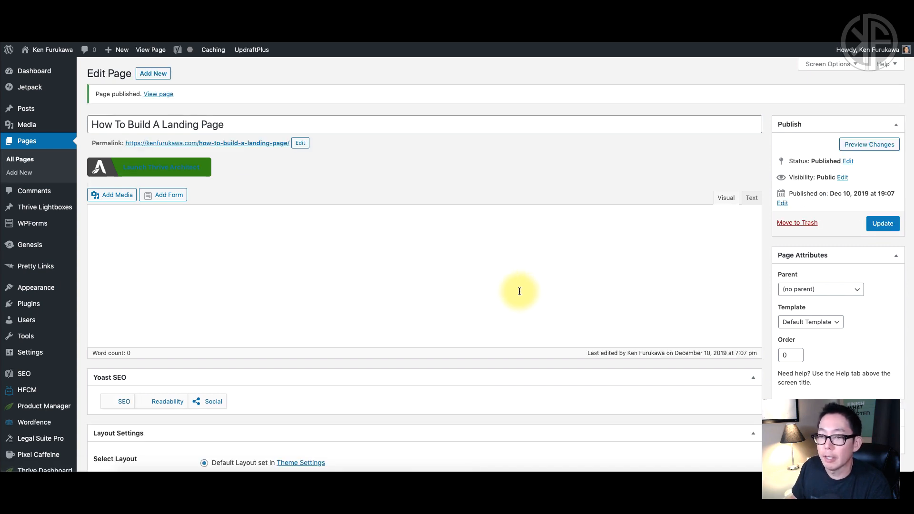
click(200, 169)
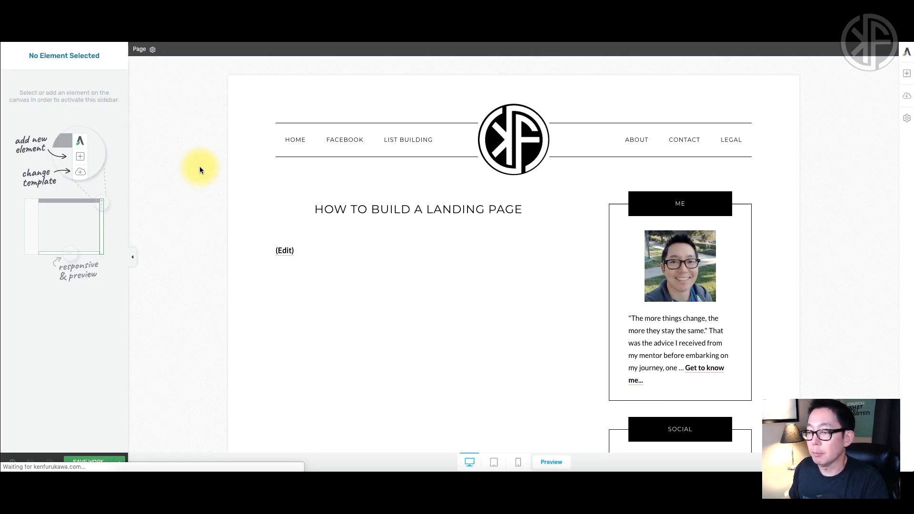
drag(315, 210, 535, 232)
click(537, 239)
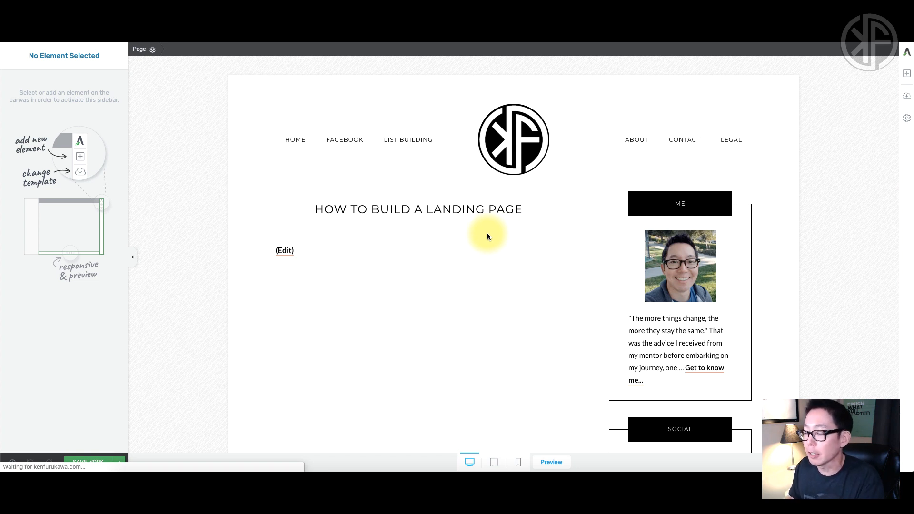
Apply the Atomic Lead Generation Page template from the Atomic template set.
click(908, 98)
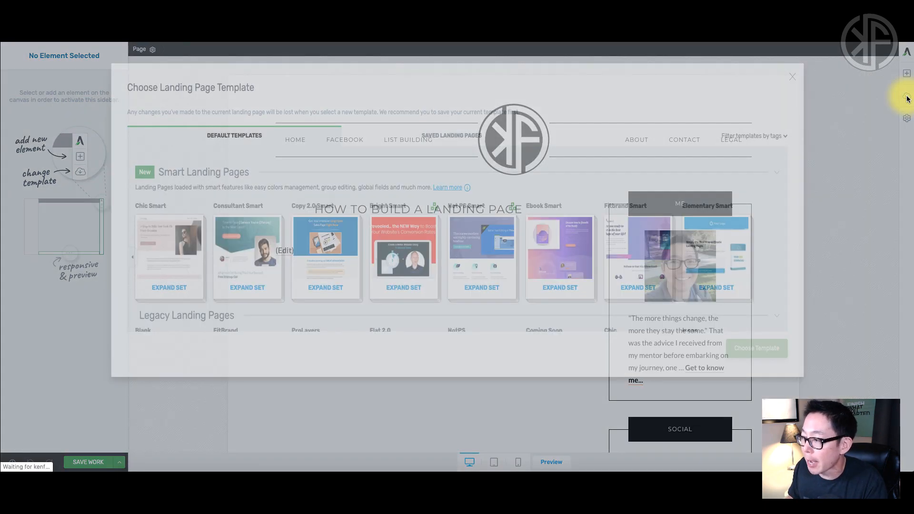
scroll(451, 227, down, 3)
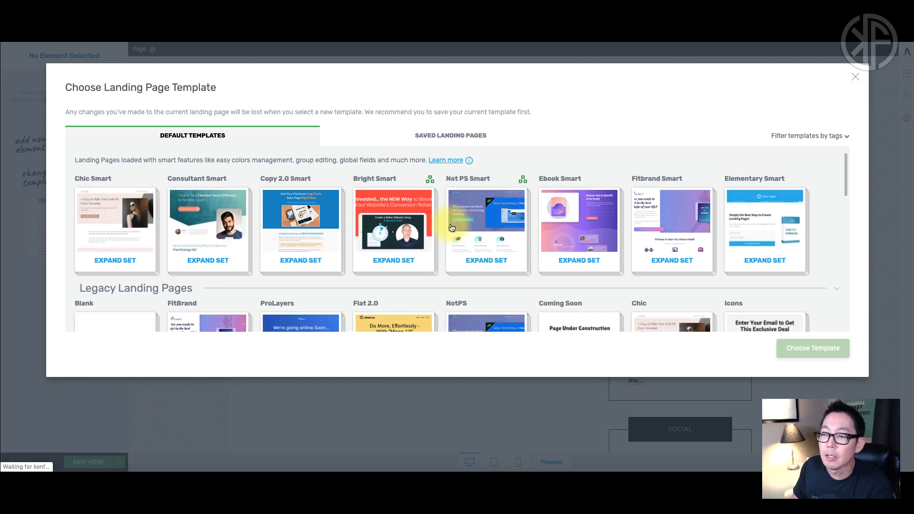
scroll(451, 227, down, 7)
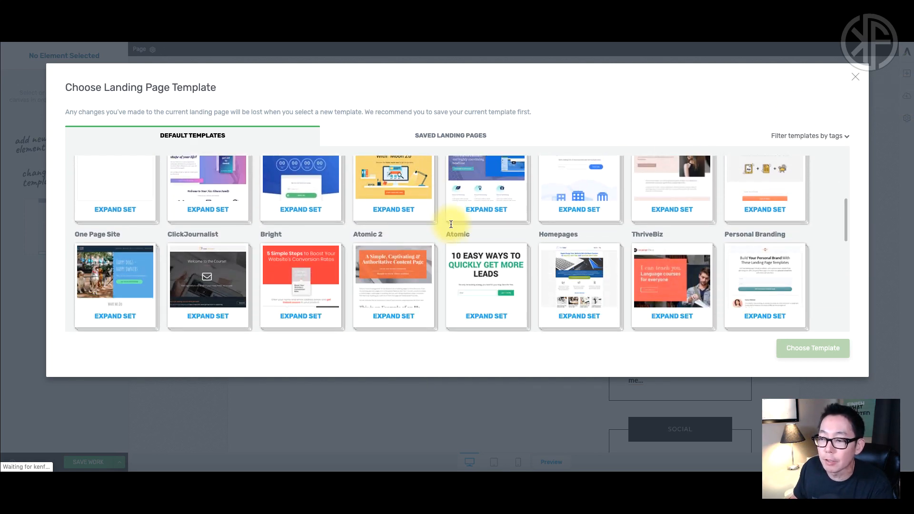
scroll(452, 228, down, 1)
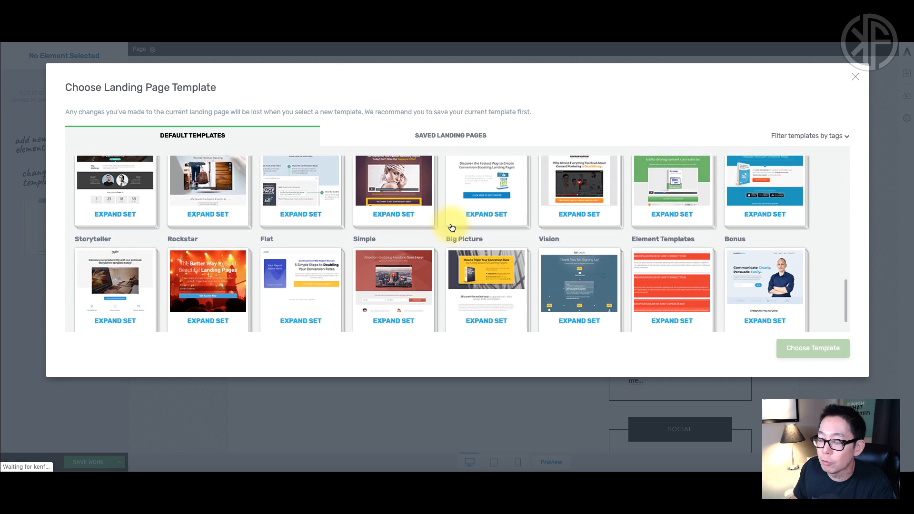
scroll(451, 227, up, 2)
scroll(451, 228, up, 5)
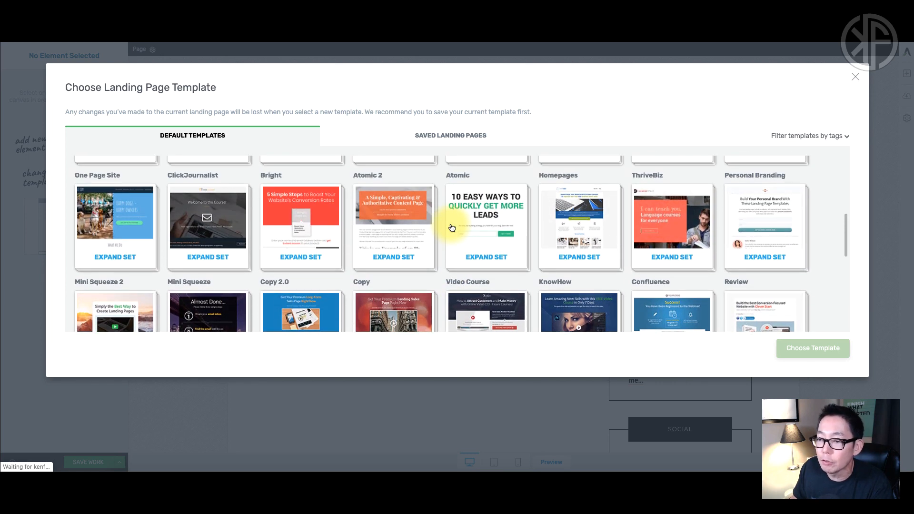
click(476, 225)
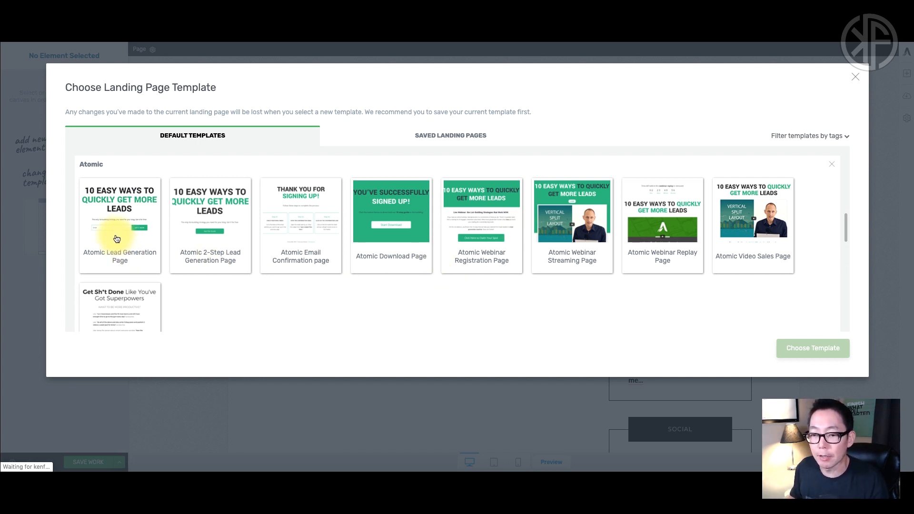
click(357, 19)
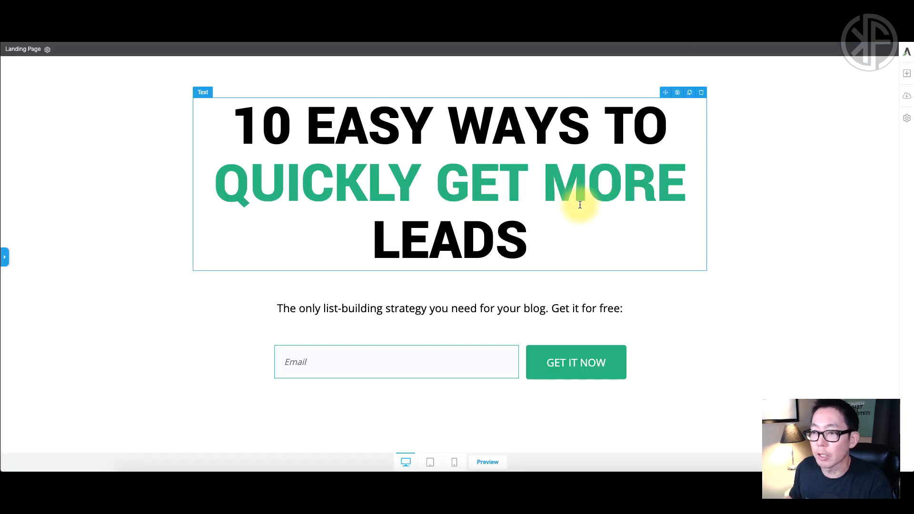
Scroll through the Atomic landing page to review its headline, opt-in and footer.
scroll(722, 321, down, 2)
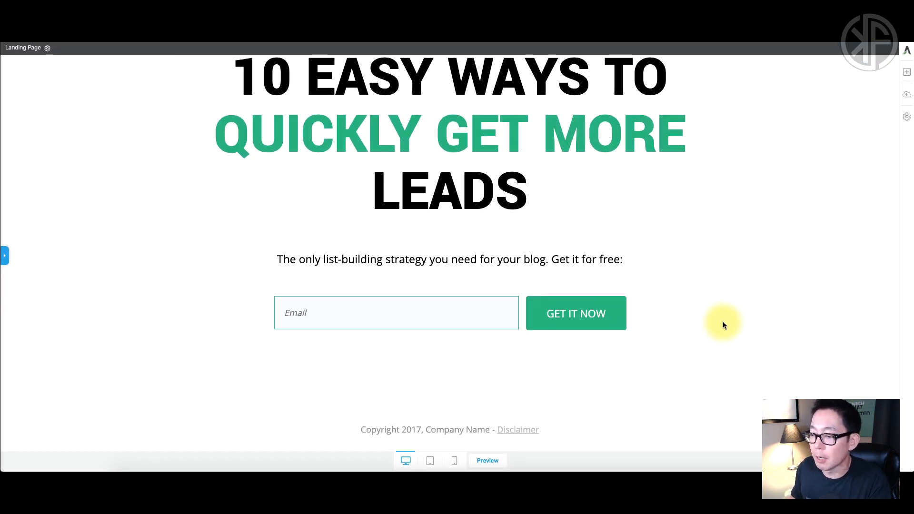
scroll(723, 324, up, 2)
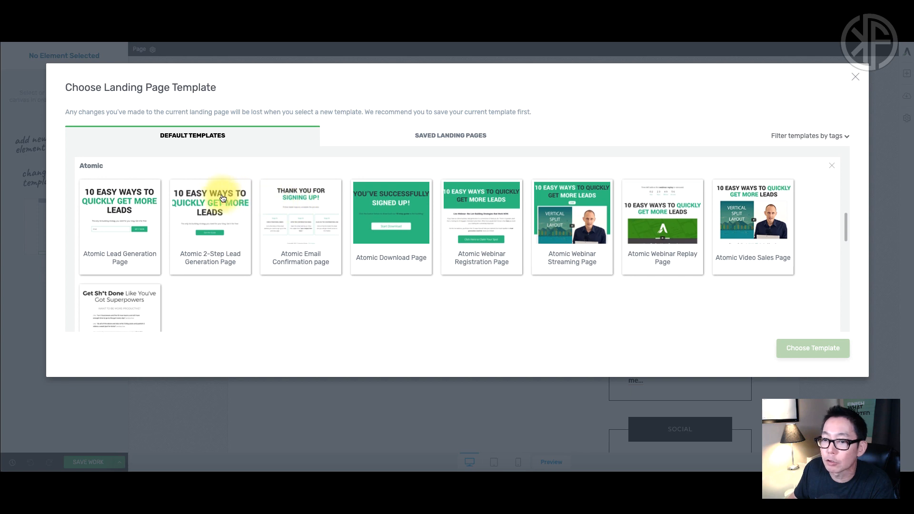
Switch the page to the Blank Page template from the Blank set.
scroll(223, 200, up, 5)
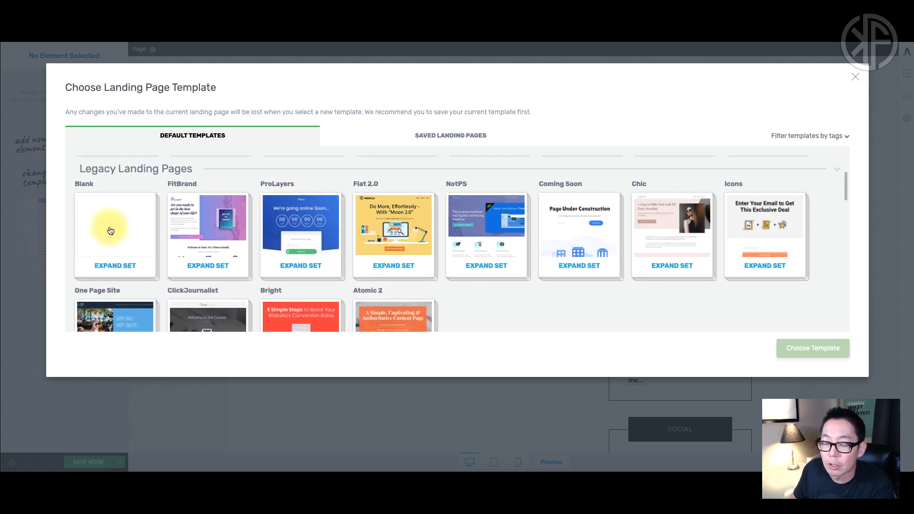
click(115, 228)
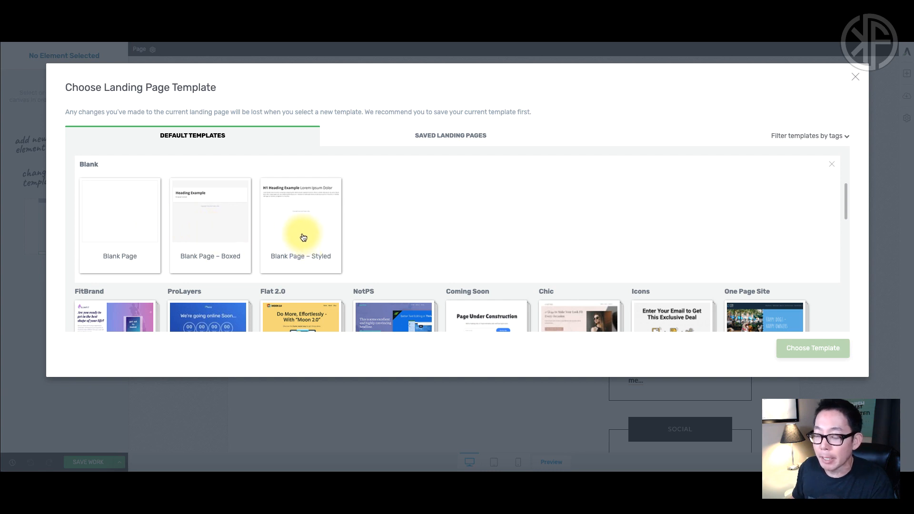
click(128, 222)
click(788, 349)
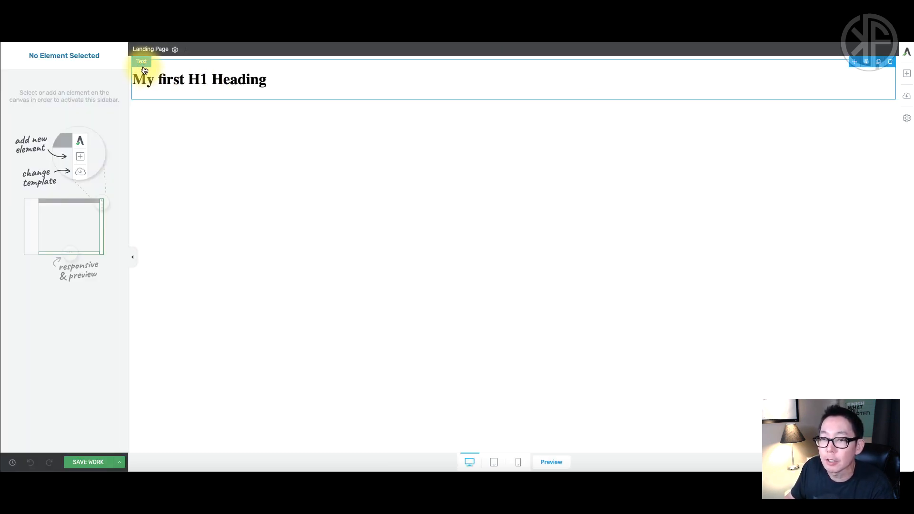
Center the 'My first H1 Heading' text and set its font size to 82 px.
drag(134, 80, 379, 87)
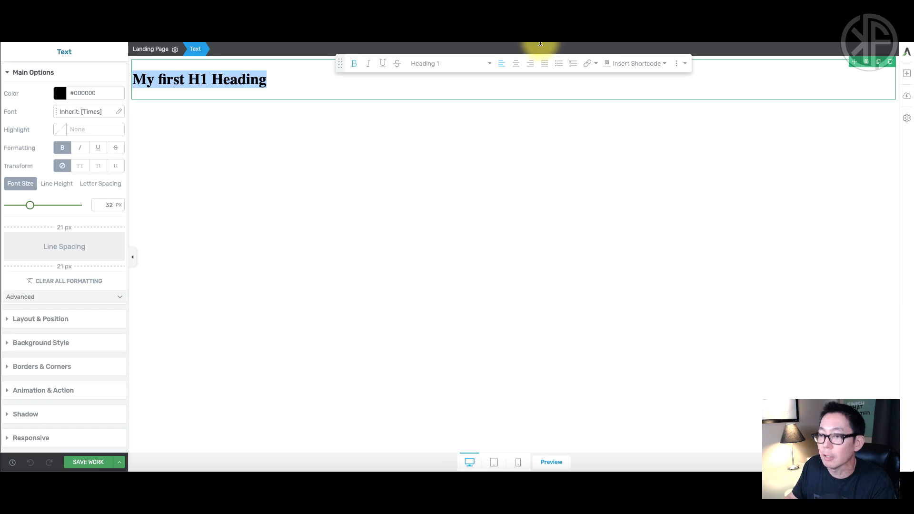
click(516, 67)
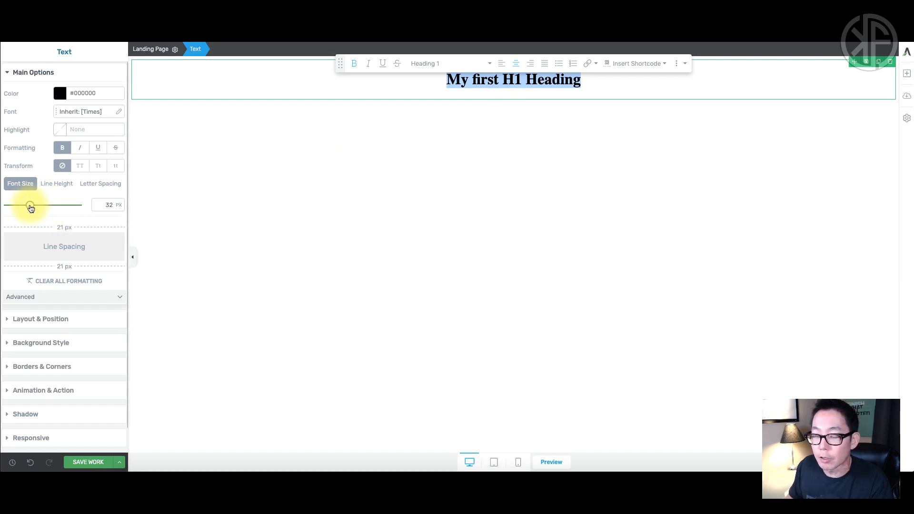
drag(30, 206, 66, 210)
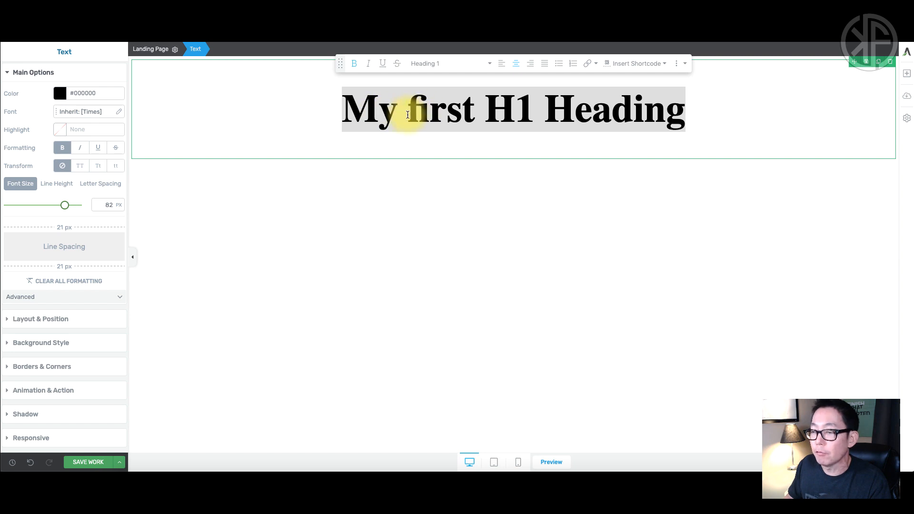
Change the heading font to the recommended Google font Lato.
click(119, 112)
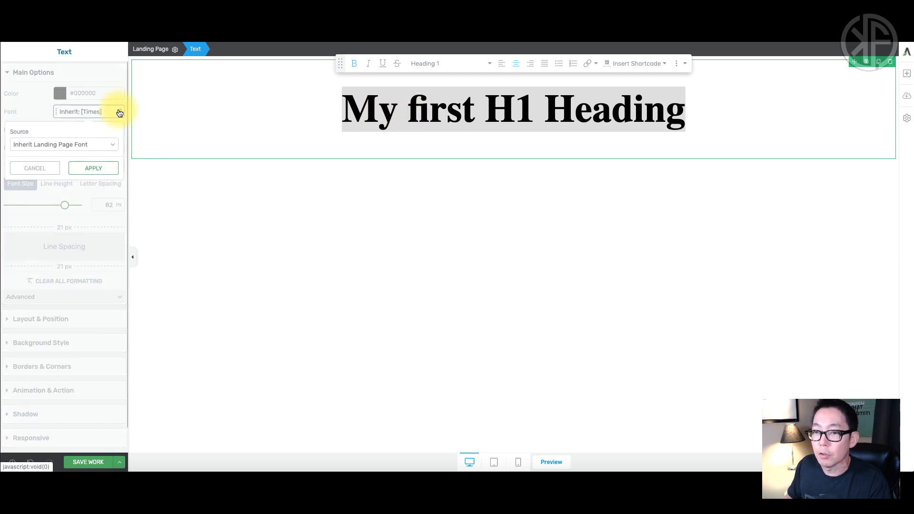
click(113, 142)
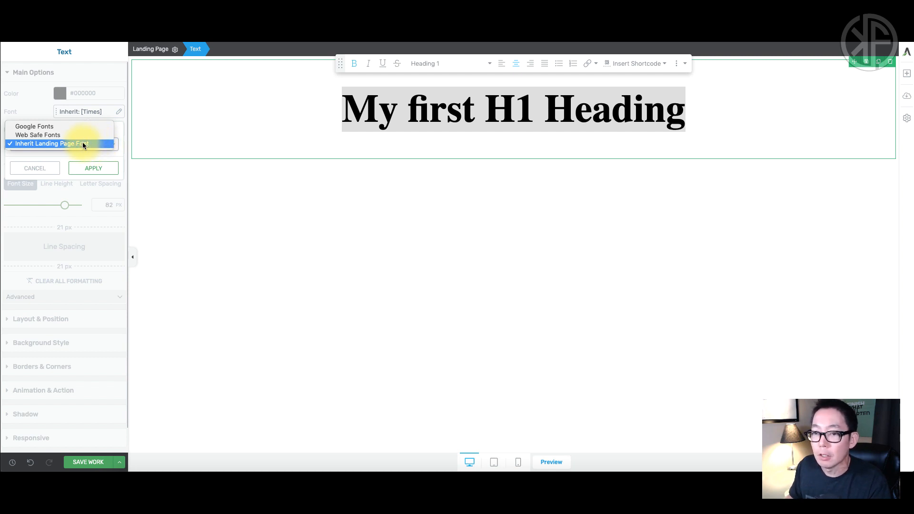
click(43, 127)
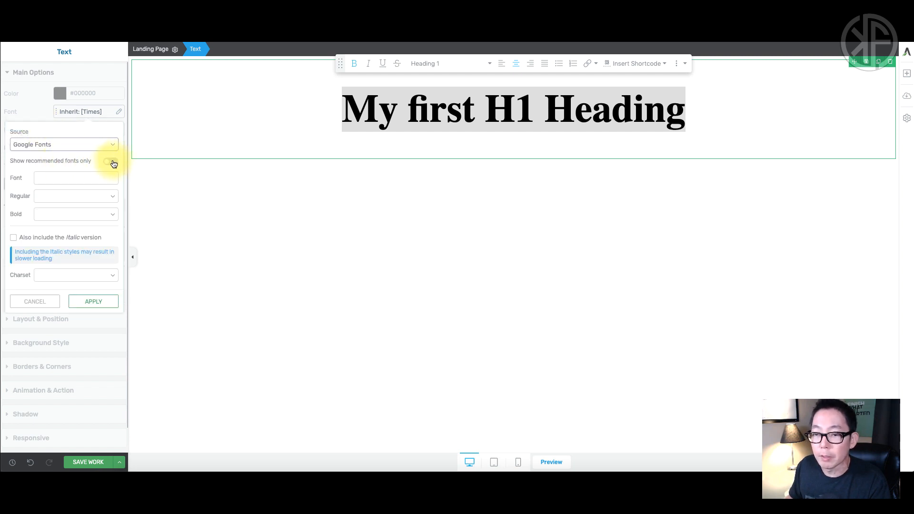
click(83, 179)
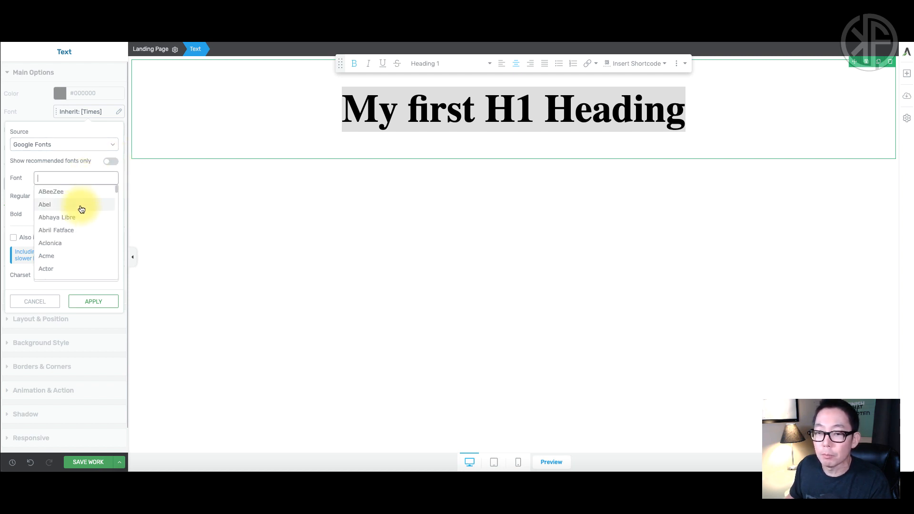
scroll(81, 209, down, 20)
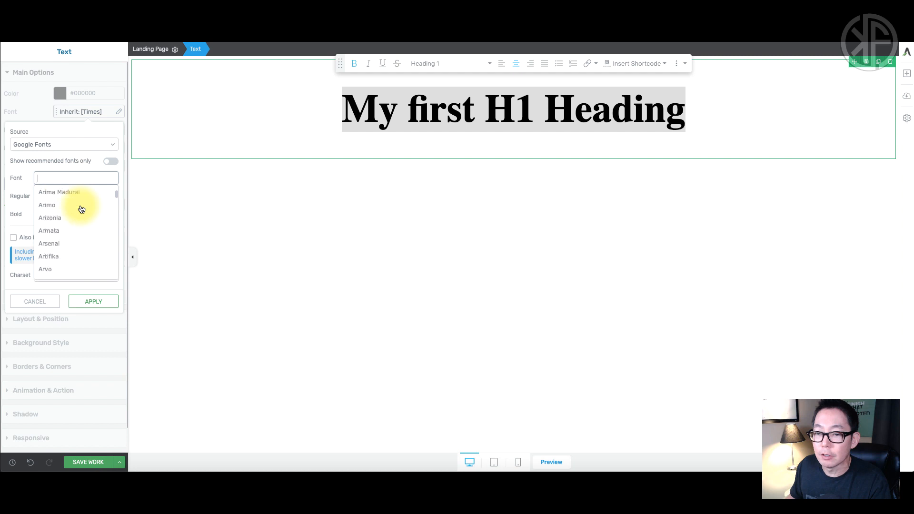
scroll(82, 210, up, 20)
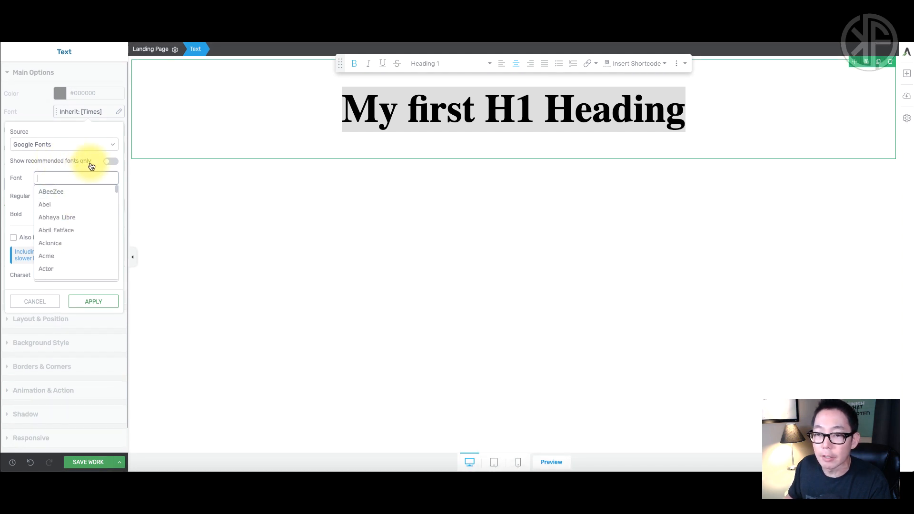
click(111, 164)
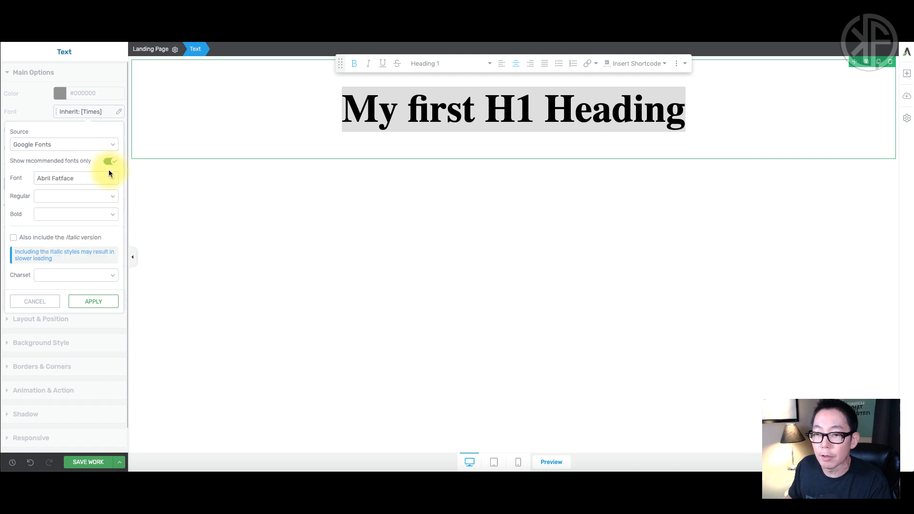
click(106, 178)
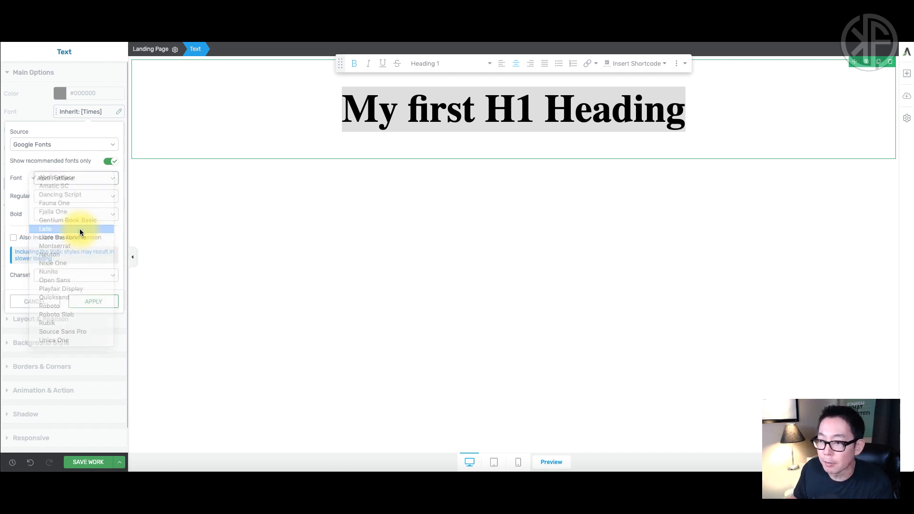
click(79, 228)
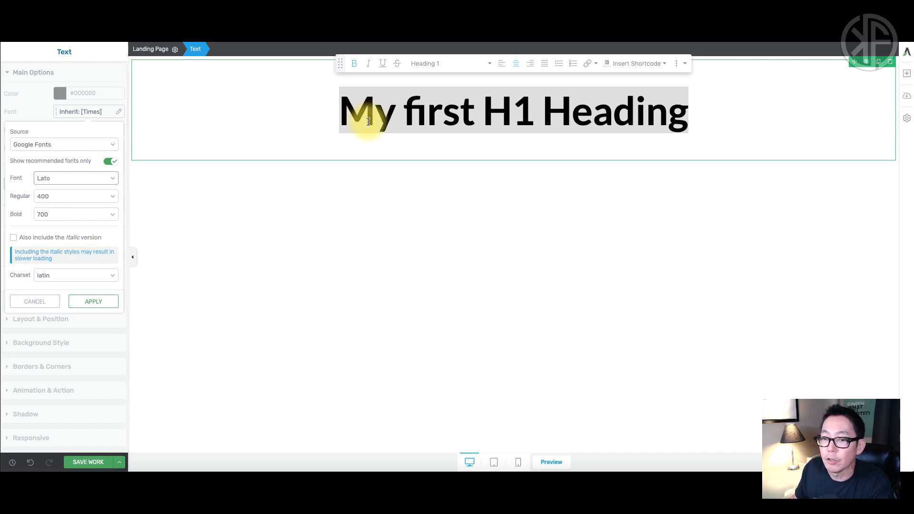
click(428, 113)
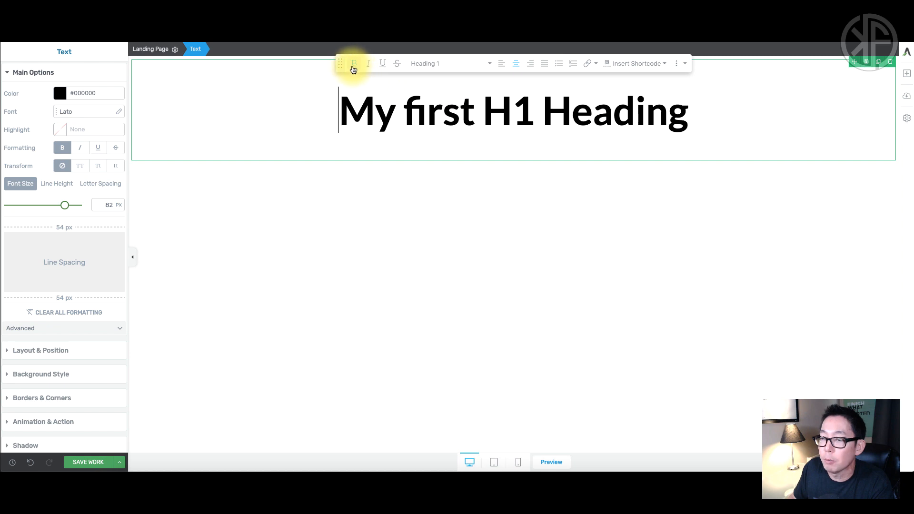
Toggle bold off and back on so the whole heading stays bold.
drag(339, 111, 693, 112)
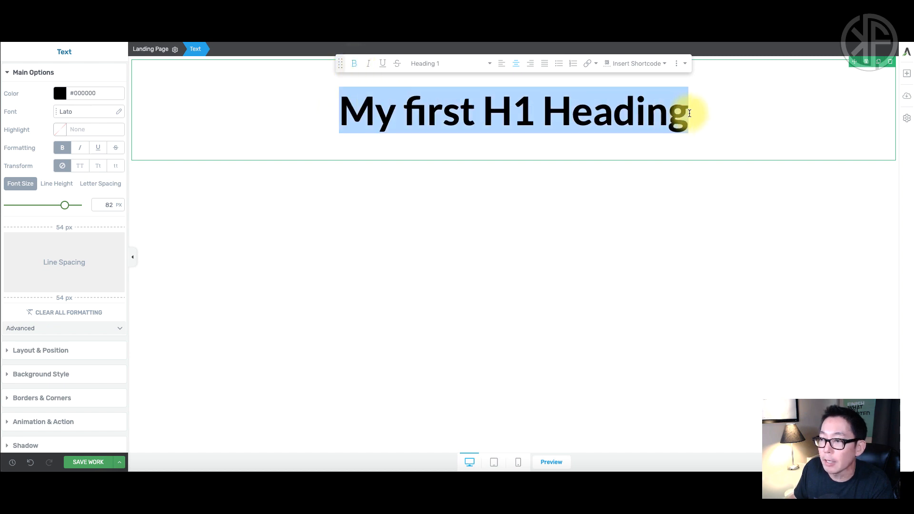
click(355, 68)
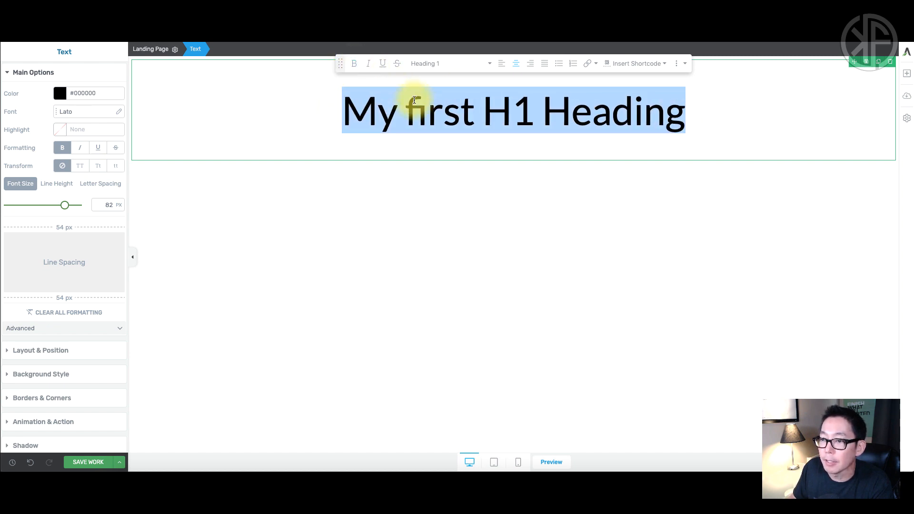
click(455, 129)
drag(339, 112, 690, 112)
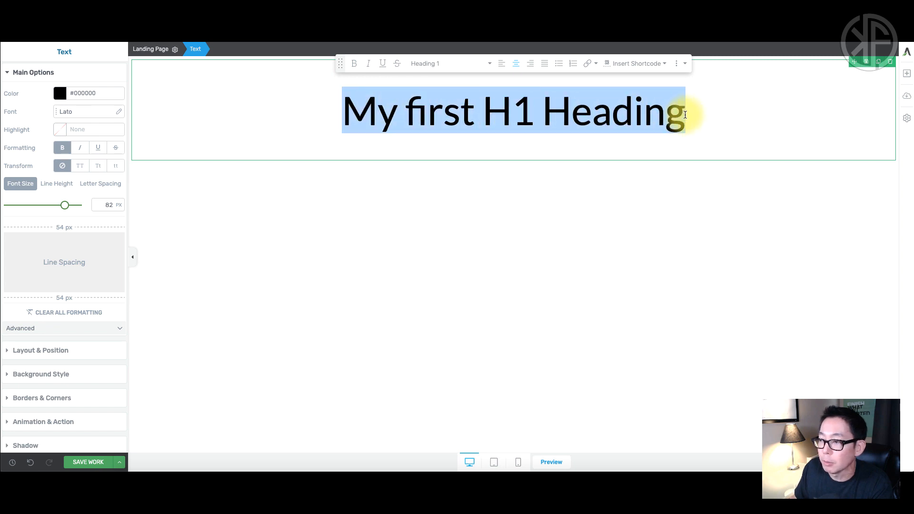
click(355, 65)
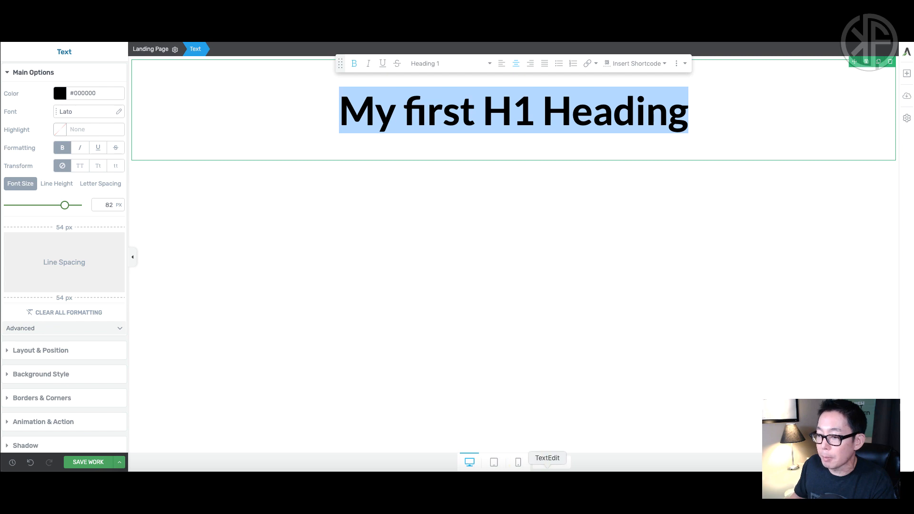
click(547, 485)
Paste '10 EASY WAYS TO QUICKLY GET MORE LEADS' from the notes over the heading.
click(471, 225)
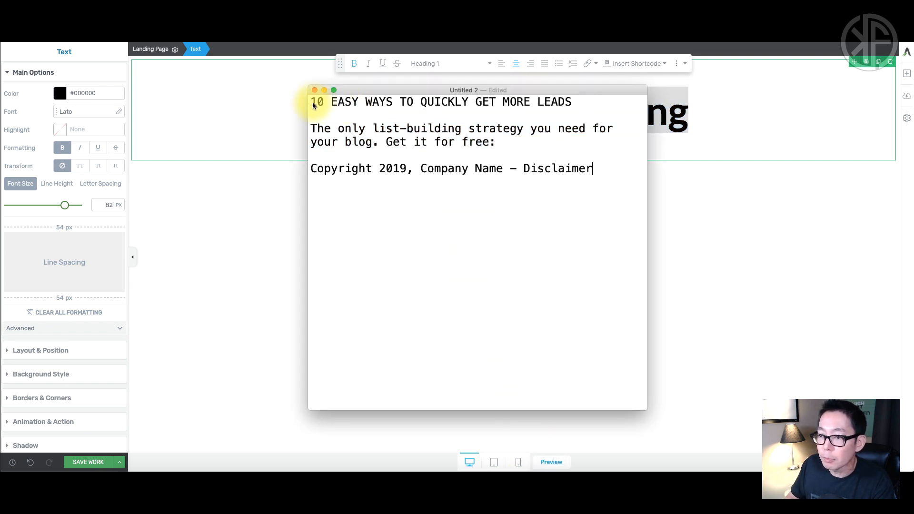
drag(312, 102, 555, 106)
key(super+c)
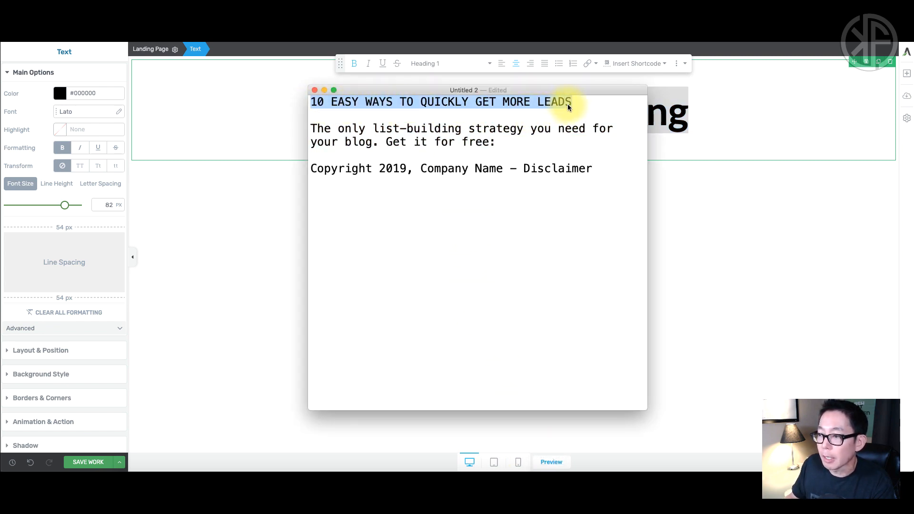
click(676, 122)
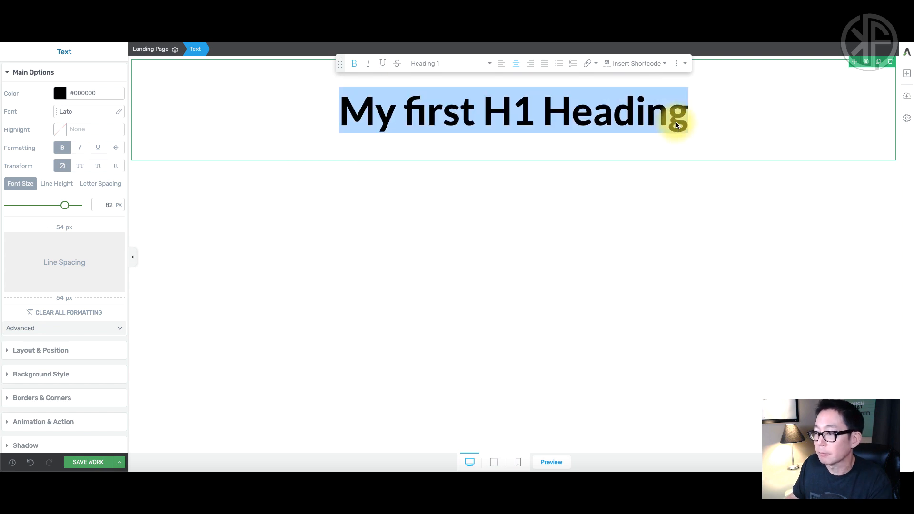
key(super+v)
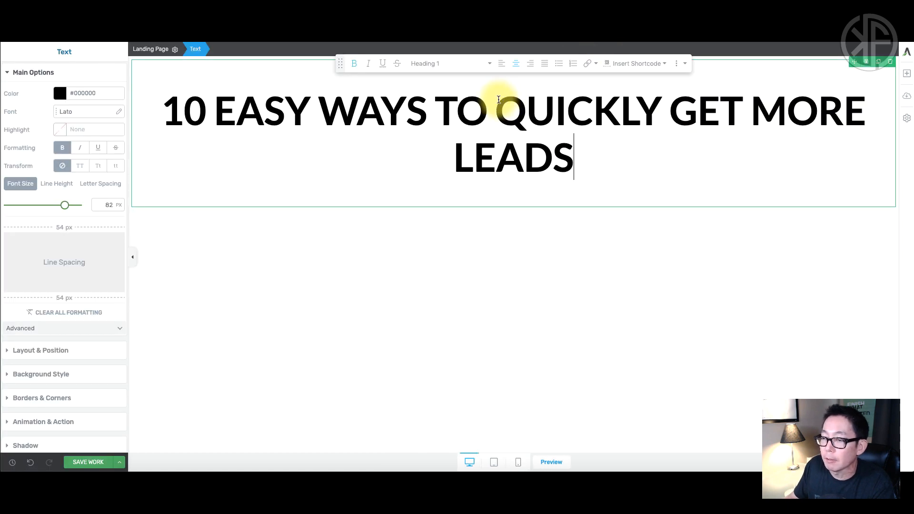
Break the headline into three lines, before QUICKLY and before LEADS.
click(499, 109)
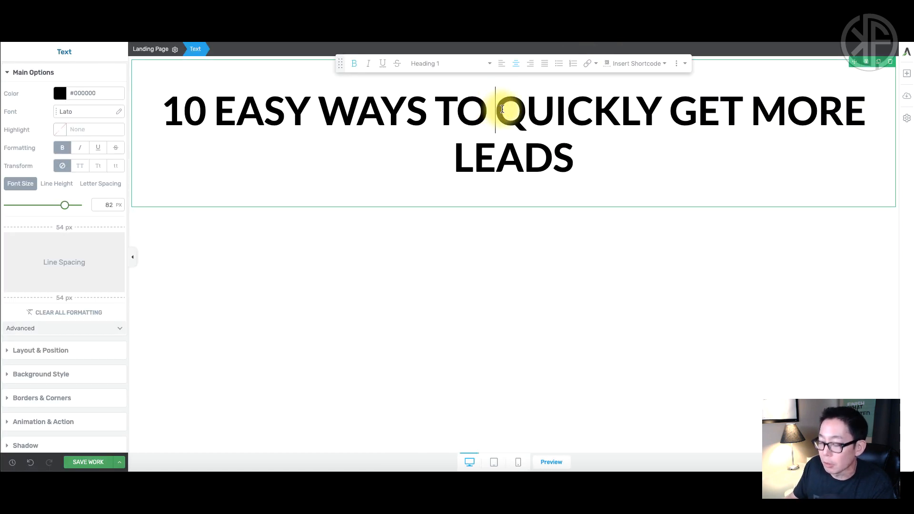
key(BackSpace)
key(Return)
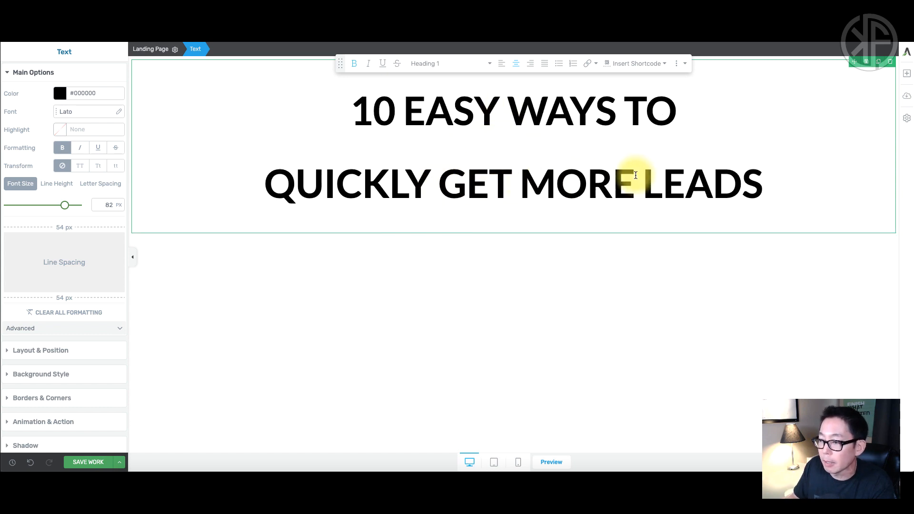
key(Return)
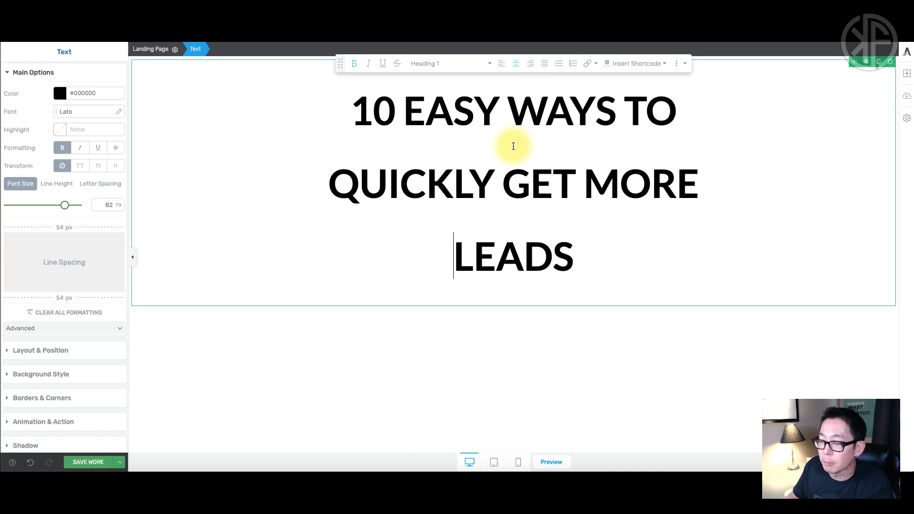
Select the whole heading and show its line height setting, currently 1.12 em.
drag(351, 108, 613, 272)
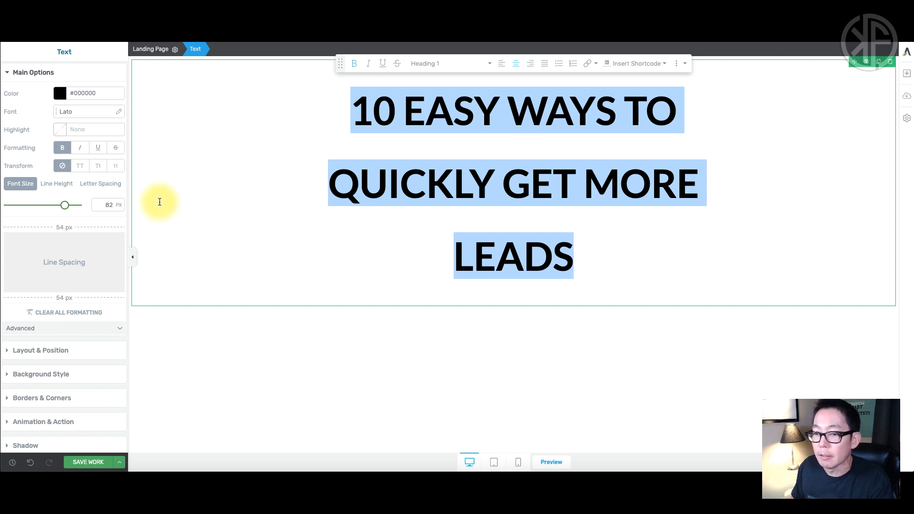
click(59, 185)
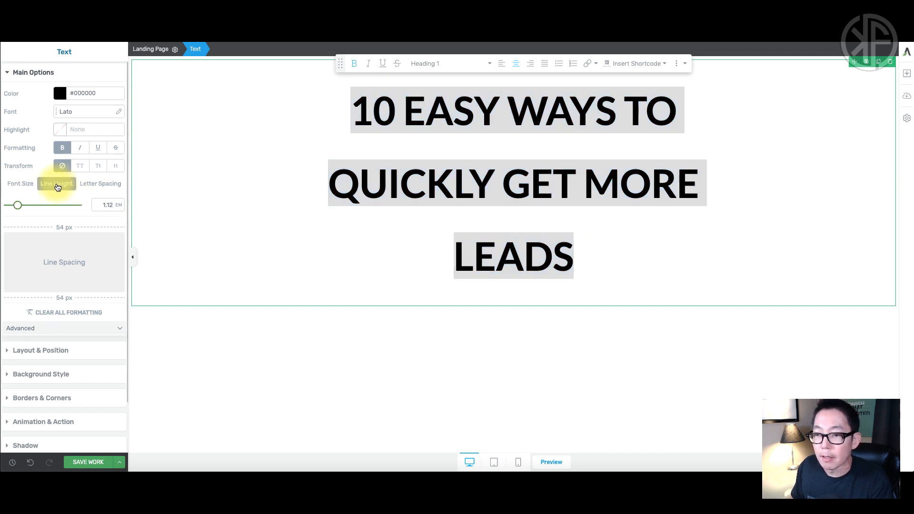
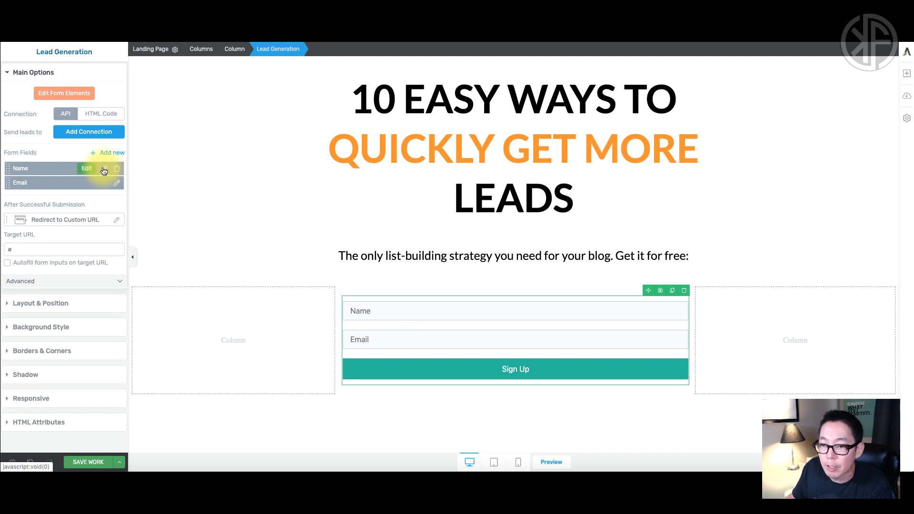
Change the first form field's placeholder to Phone.
click(104, 171)
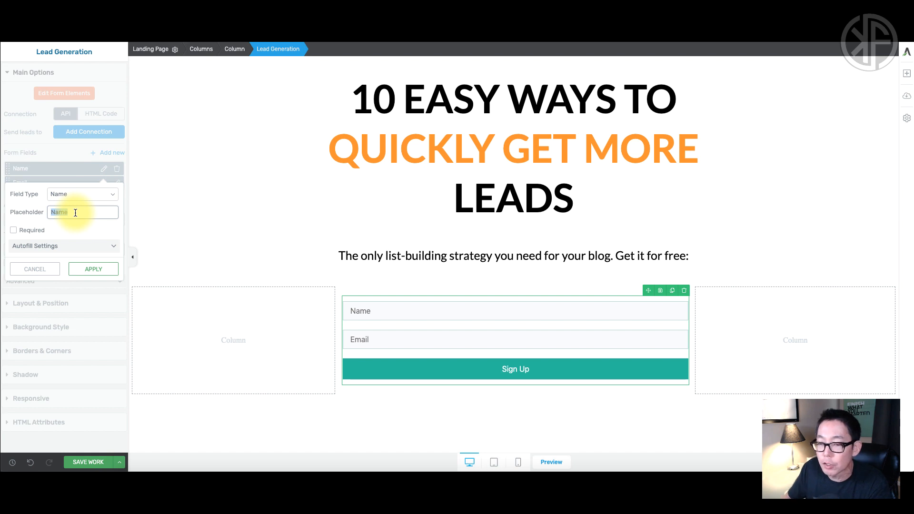
text(Phone)
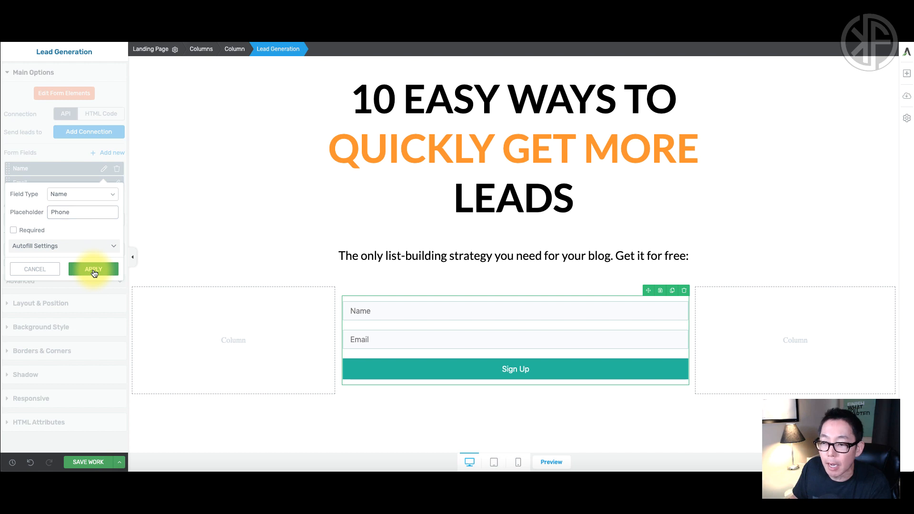
click(93, 270)
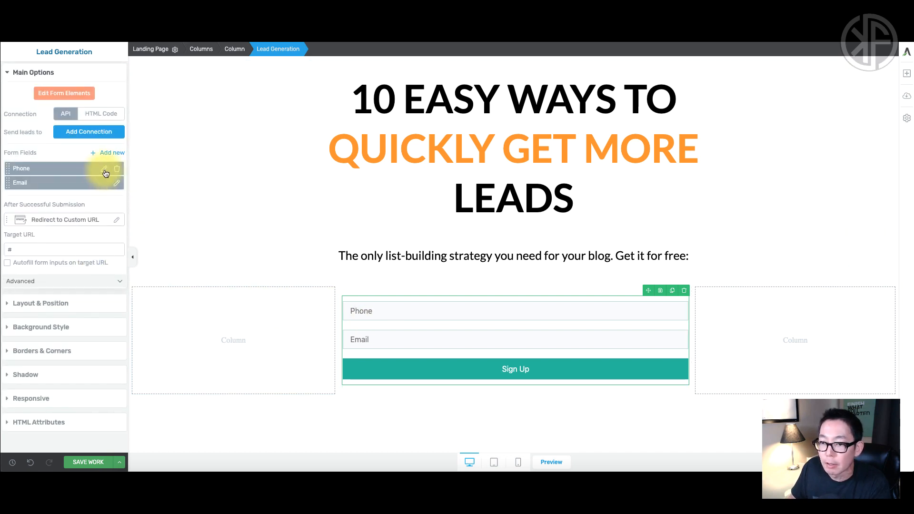
Make the Phone field optional, then delete it so only the Email field remains.
click(104, 169)
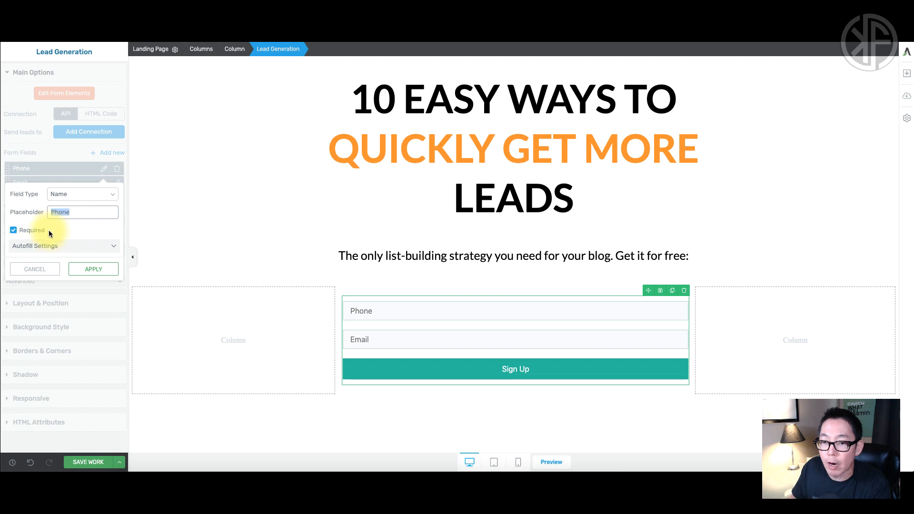
click(14, 232)
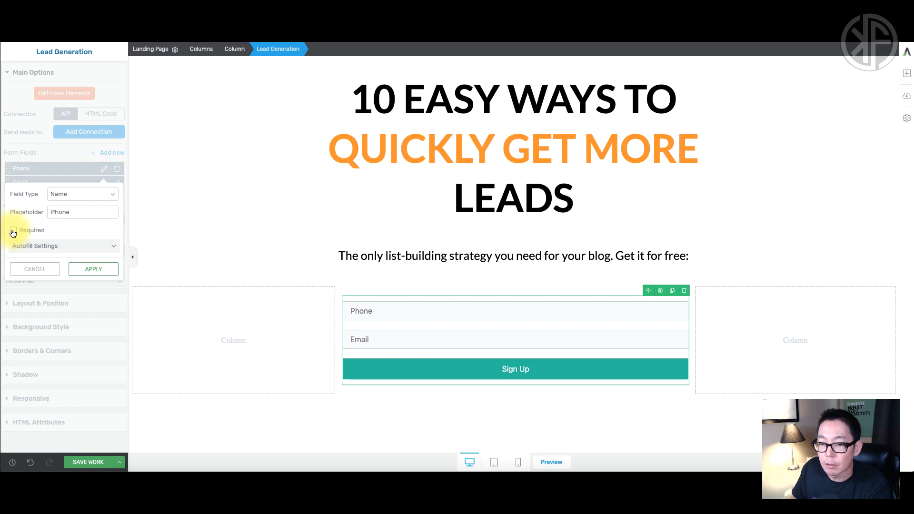
click(87, 270)
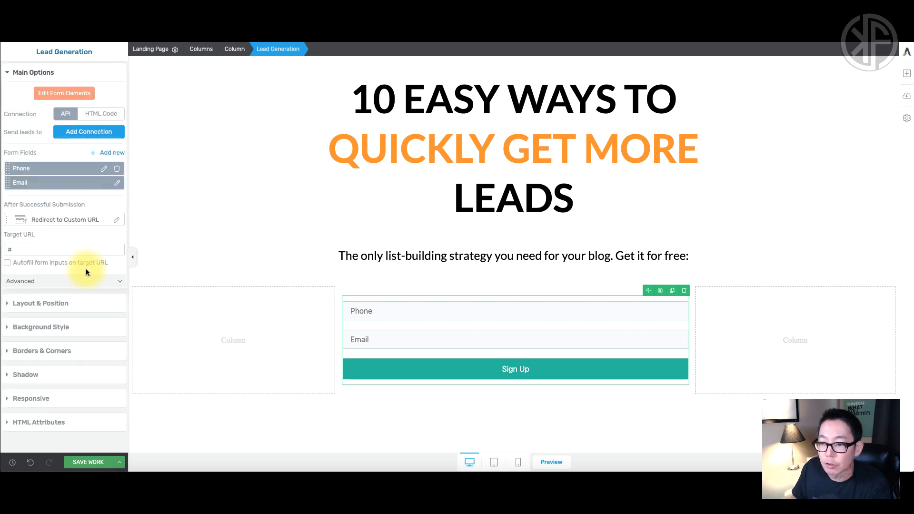
click(118, 169)
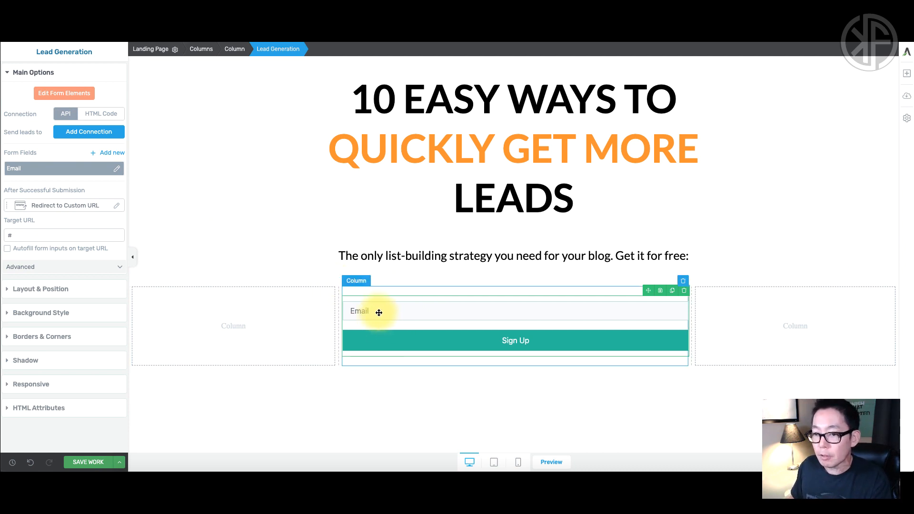
Set the Email field's placeholder to 'Enter Your Best Email'.
click(117, 169)
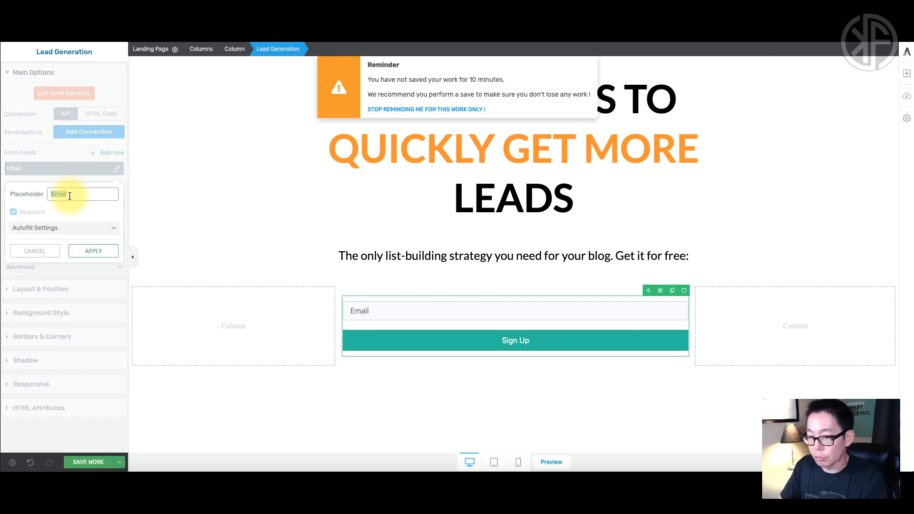
text(en)
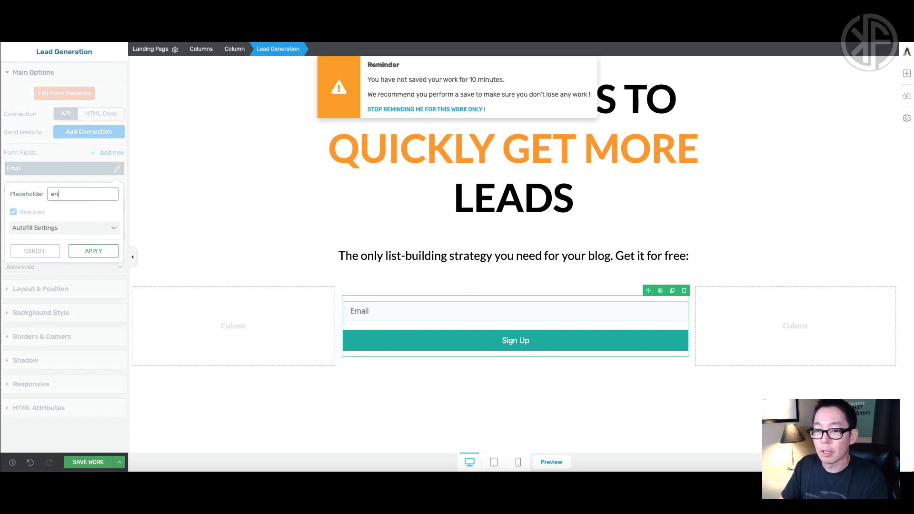
text(ter YOu)
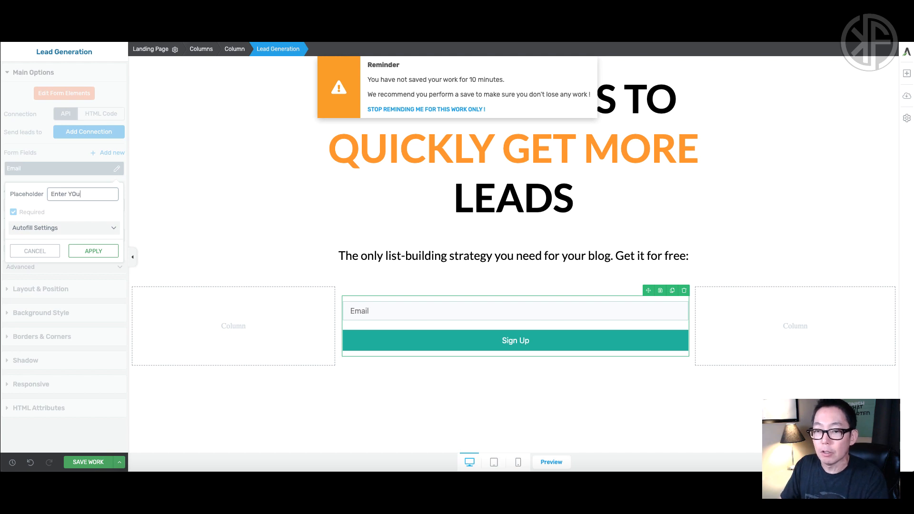
key(BackSpace)
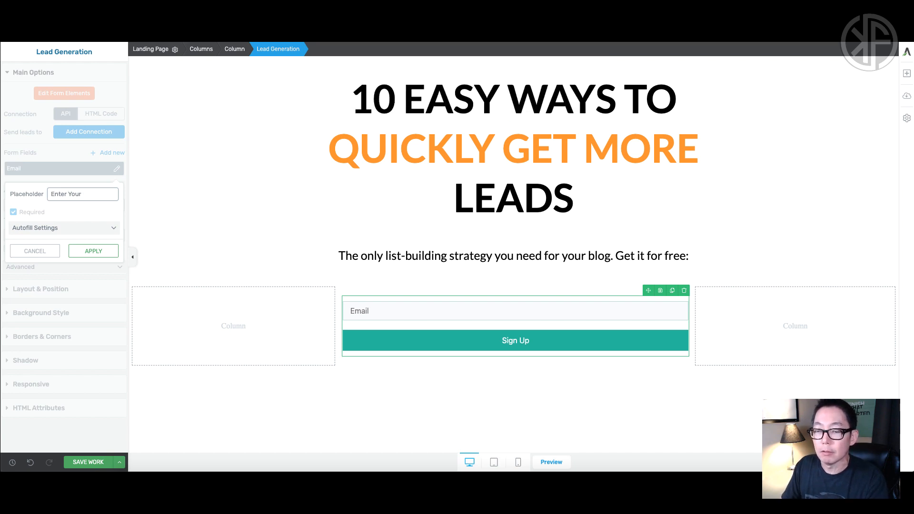
text(Best Email)
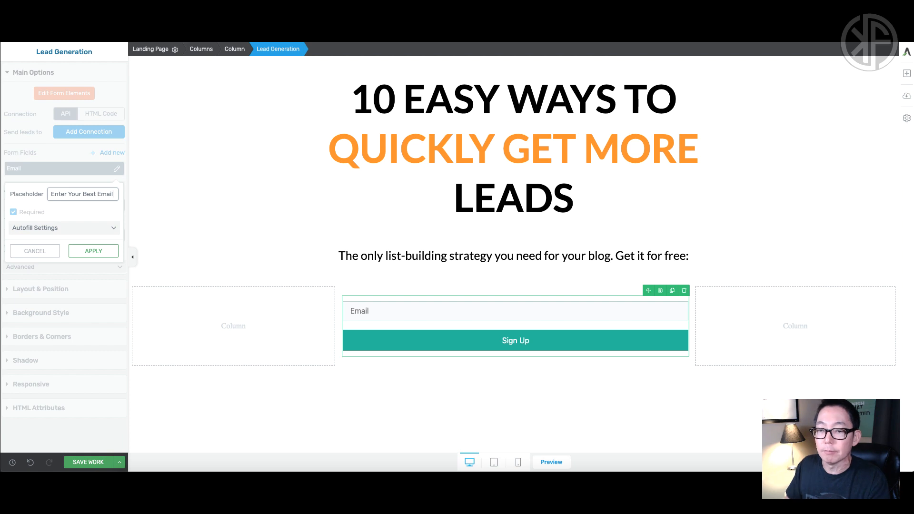
click(90, 251)
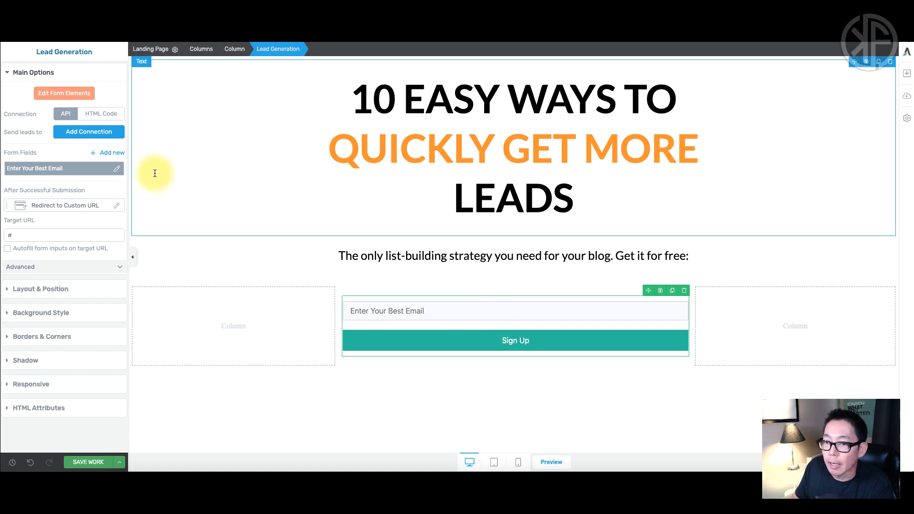
Enter form Edit Mode and select the email input to reveal its styling options.
click(69, 97)
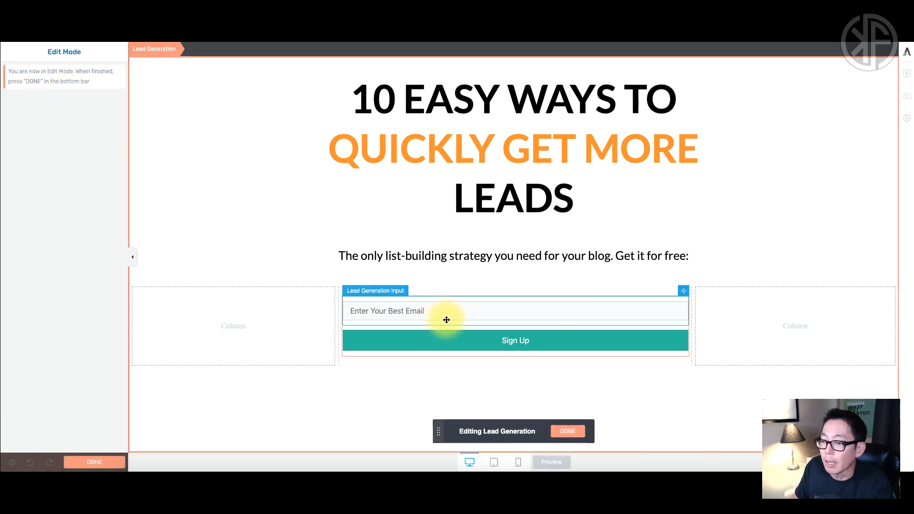
drag(461, 320, 443, 315)
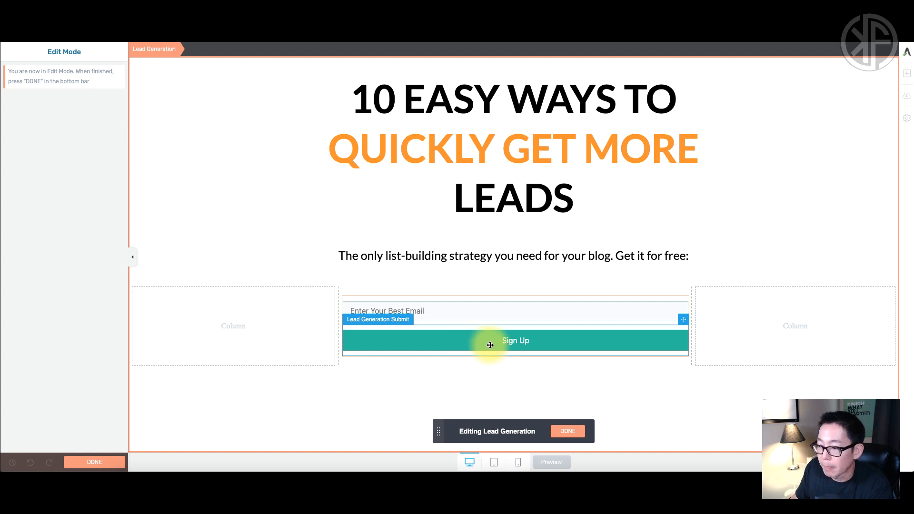
click(458, 310)
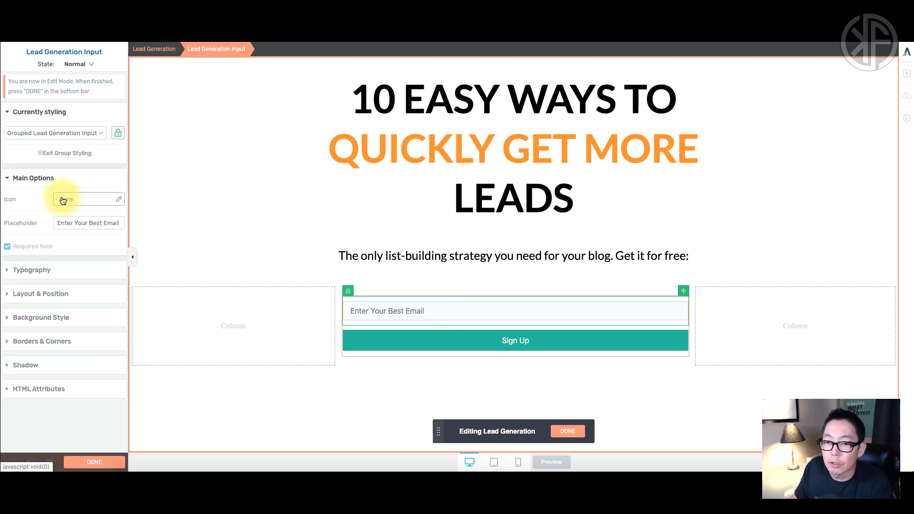
click(119, 202)
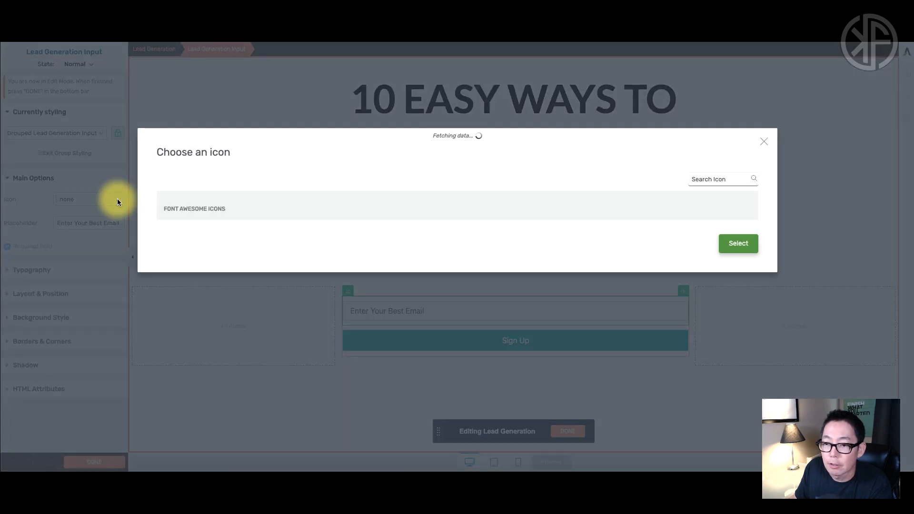
click(704, 180)
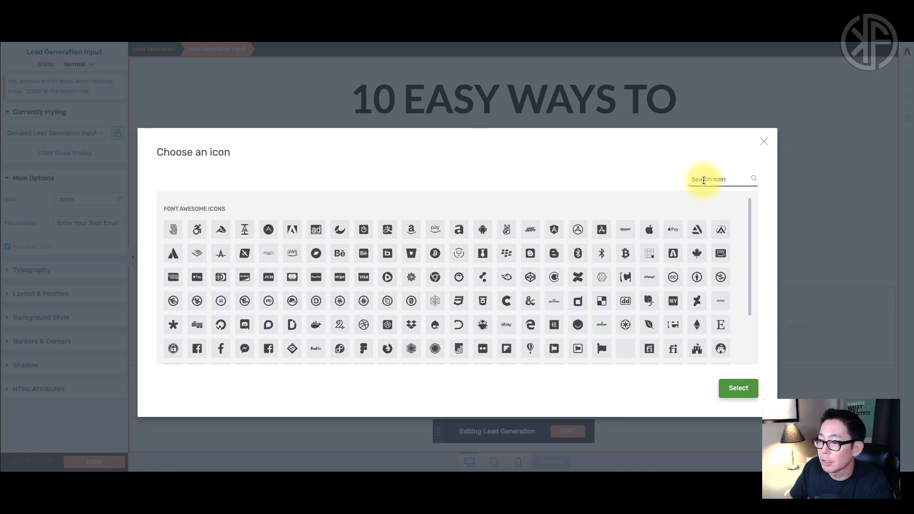
text(arrow)
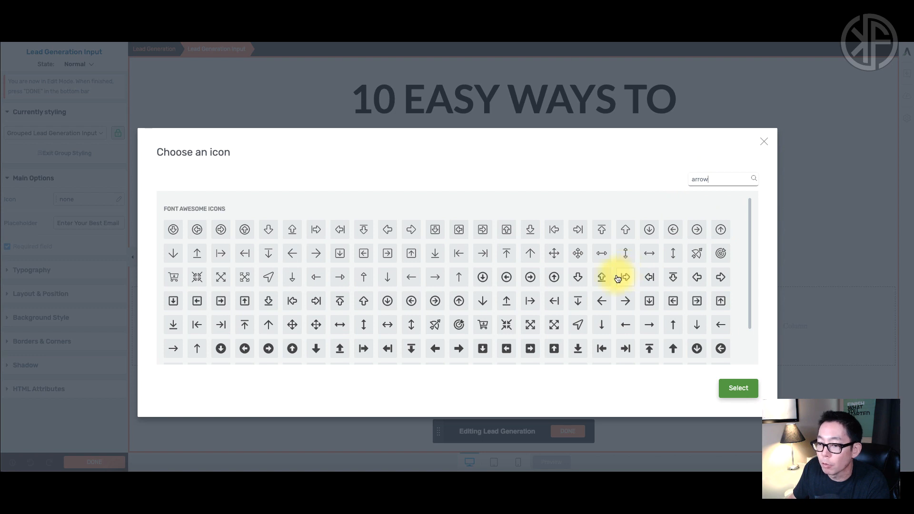
scroll(395, 336, down, 2)
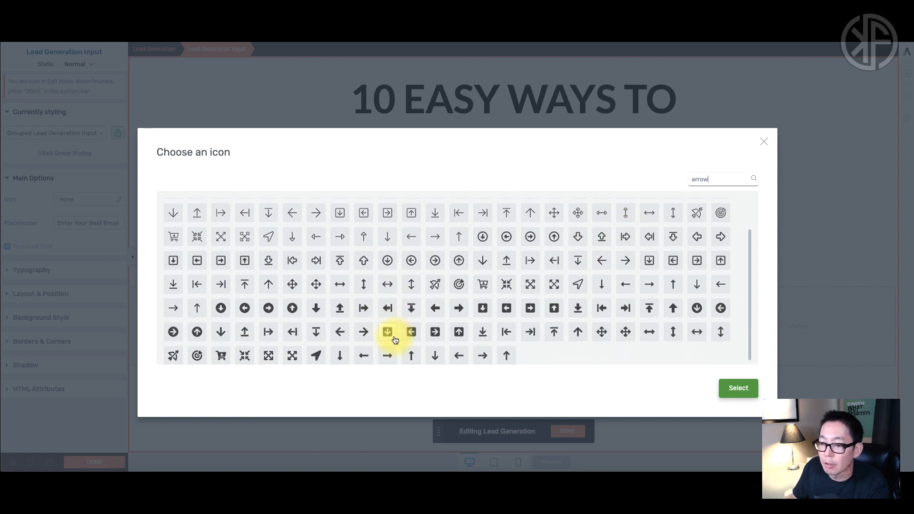
click(174, 337)
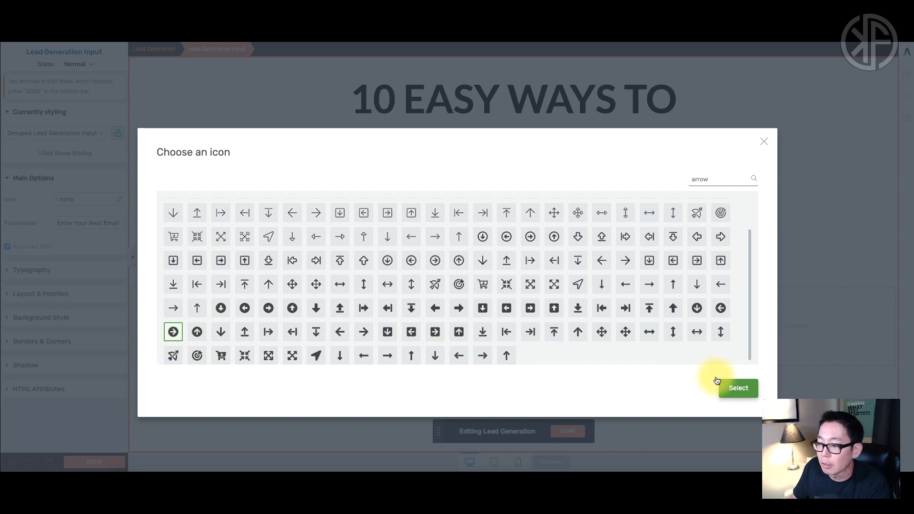
click(738, 387)
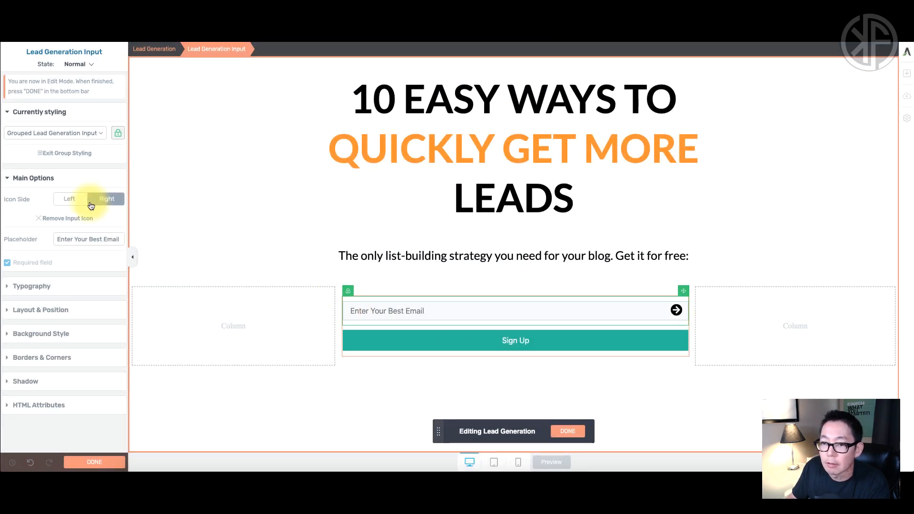
click(70, 201)
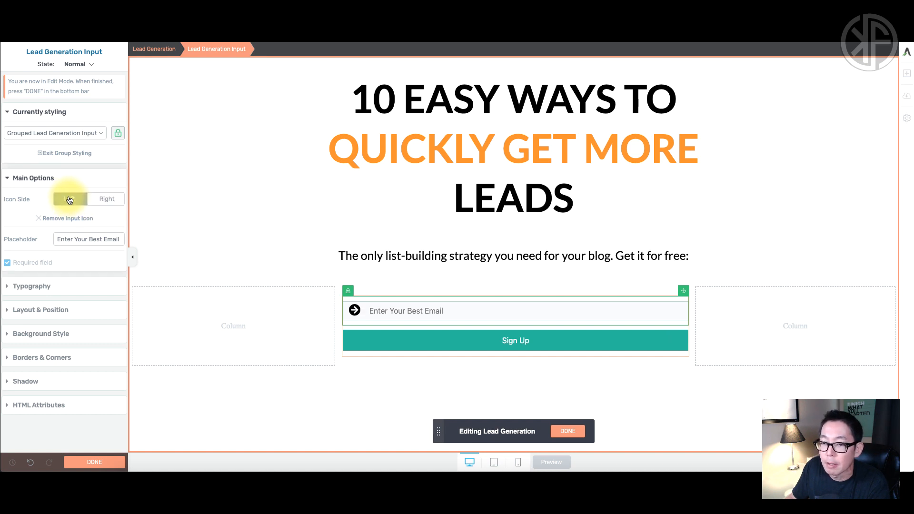
click(40, 219)
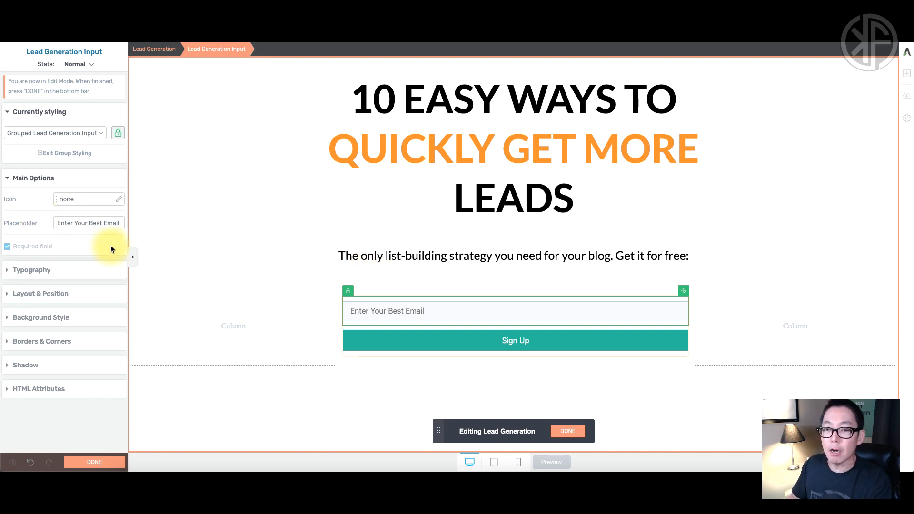
Set the email input's typography font to Lato from Google Fonts.
click(8, 182)
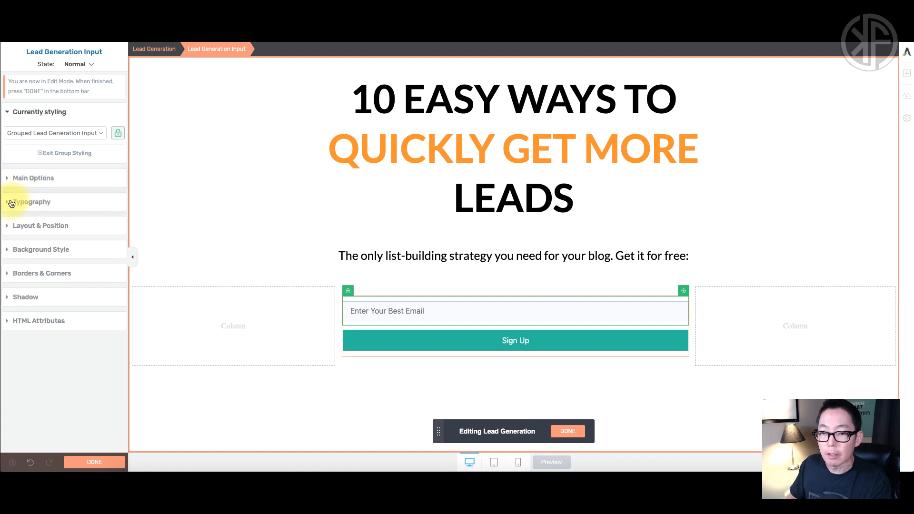
click(8, 204)
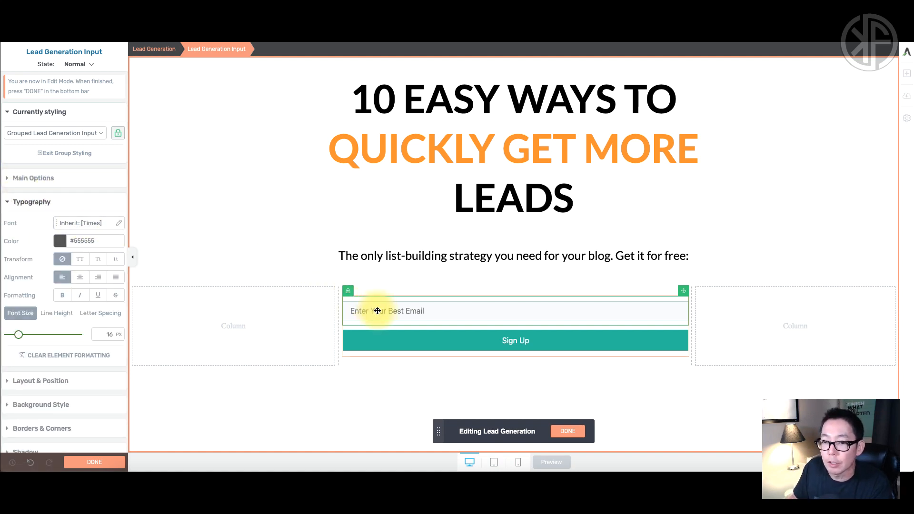
click(120, 223)
click(110, 255)
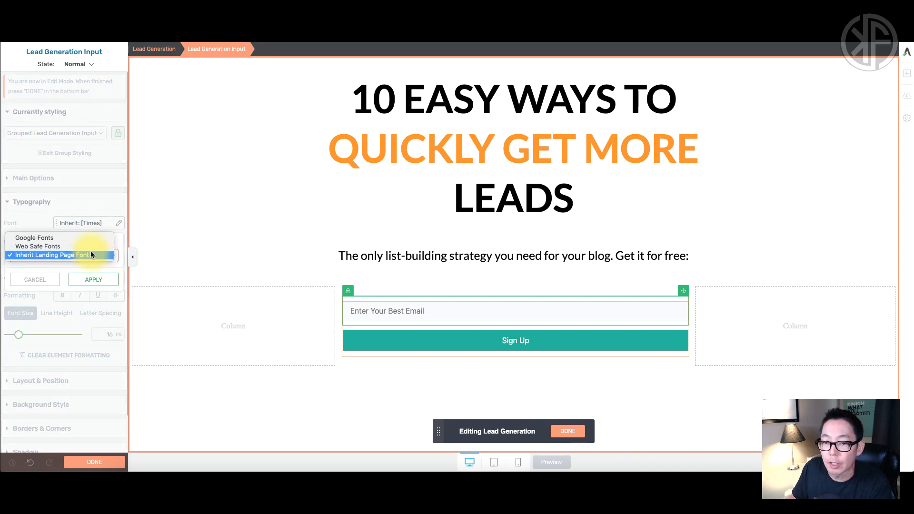
click(82, 237)
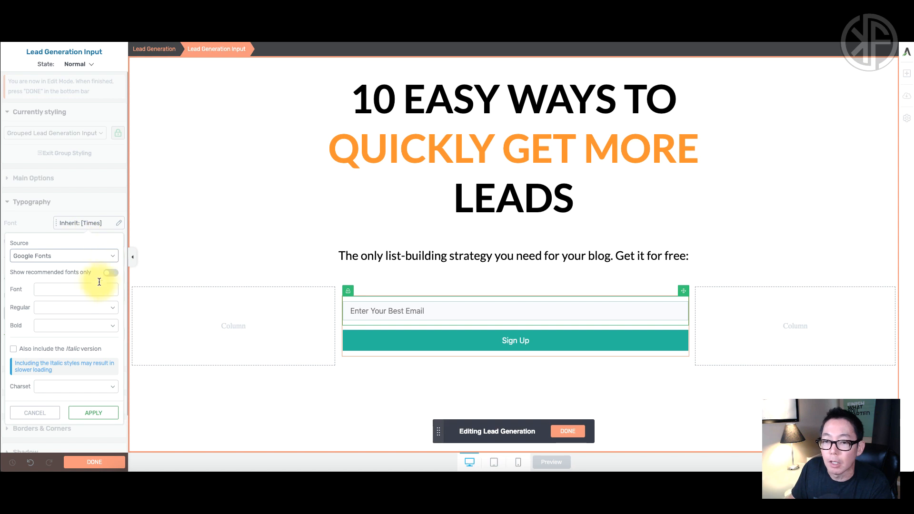
click(111, 272)
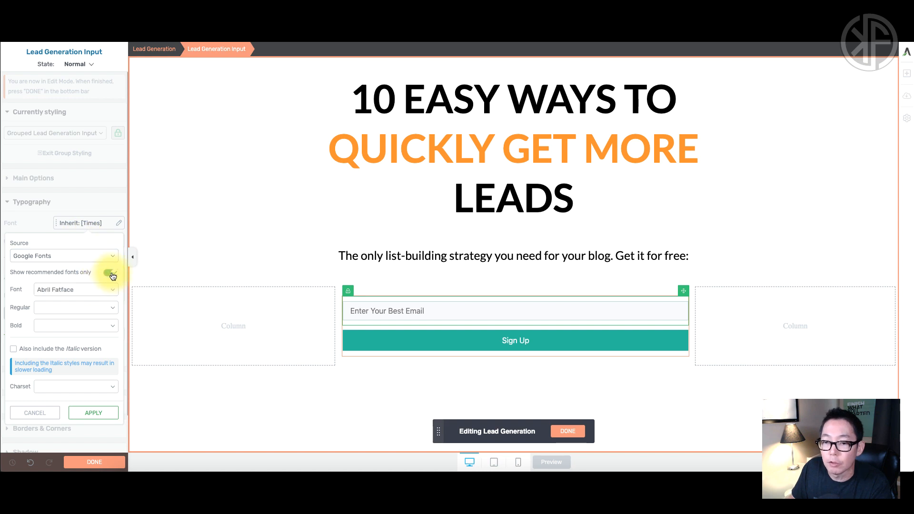
click(95, 291)
key(Down)
key(Return)
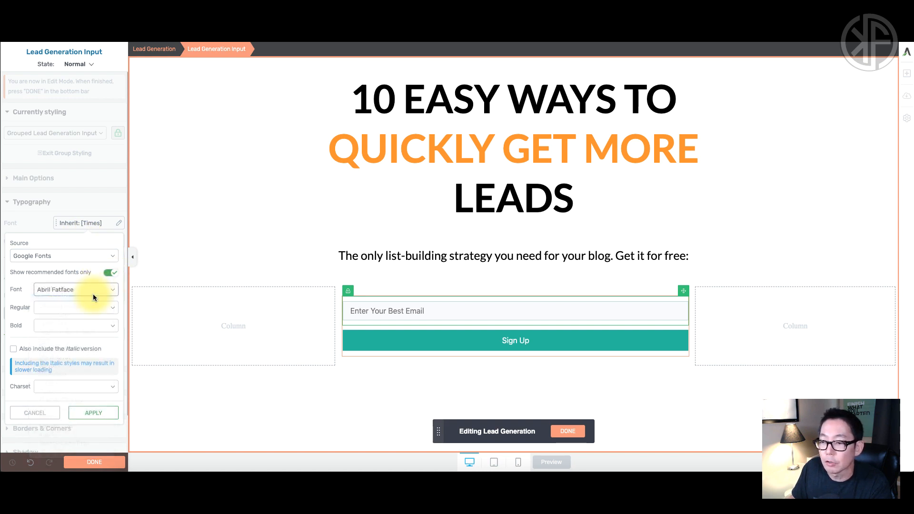
click(96, 291)
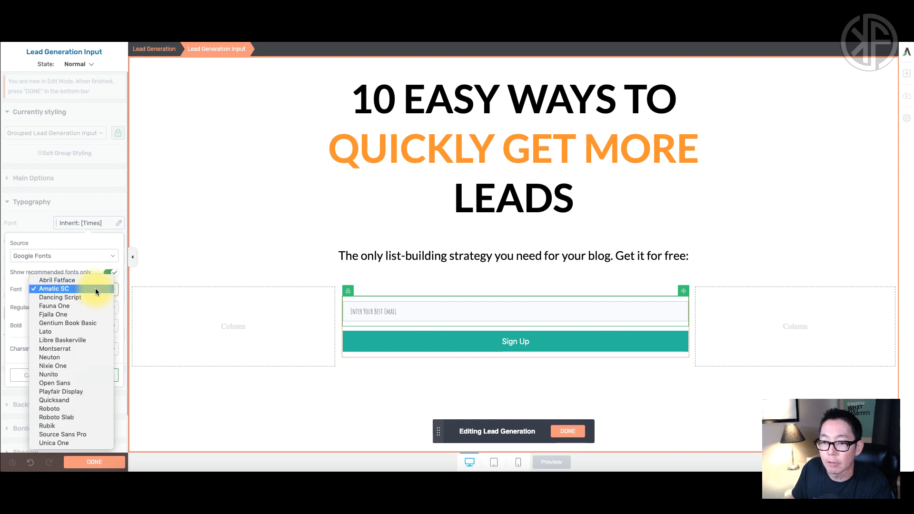
click(87, 332)
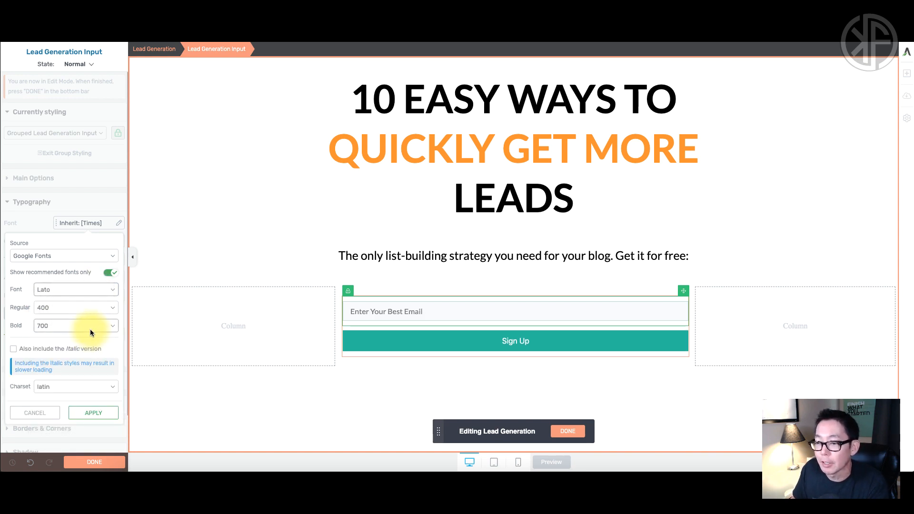
click(93, 413)
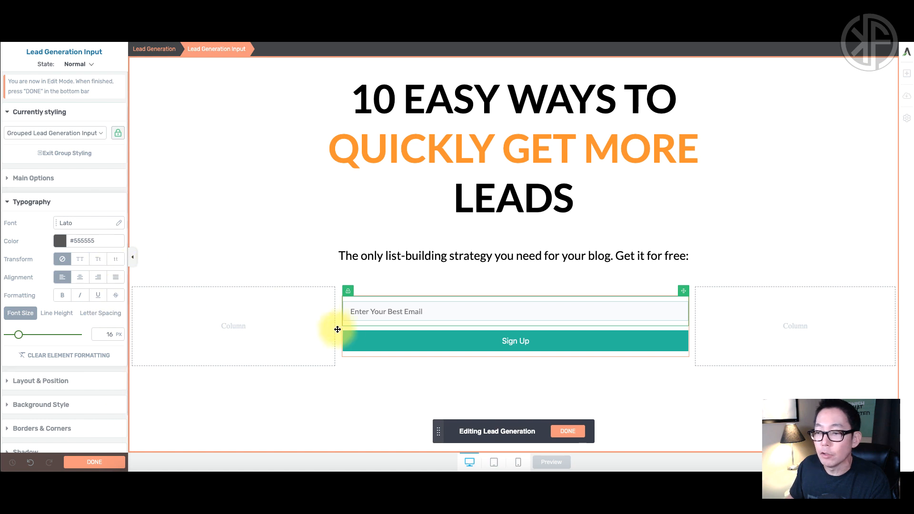
Keep the email text left-aligned and enlarge its font size to 20 px.
click(80, 278)
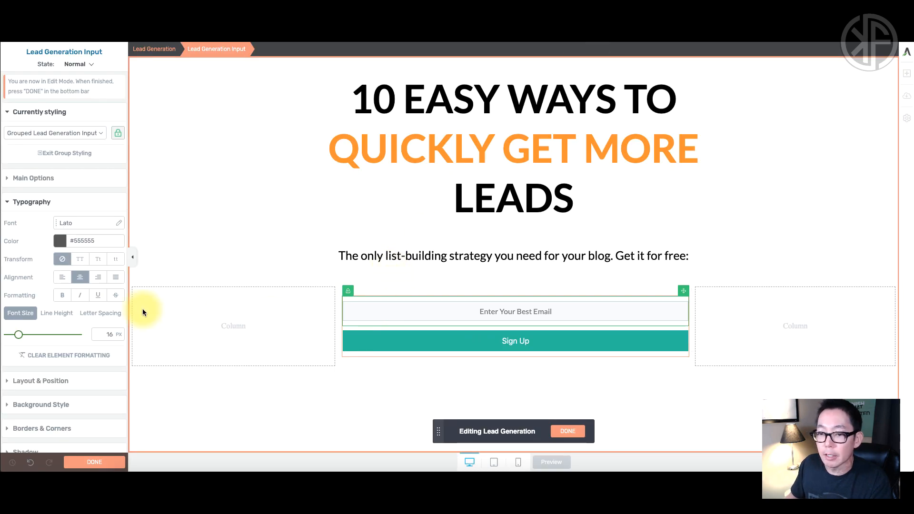
click(62, 277)
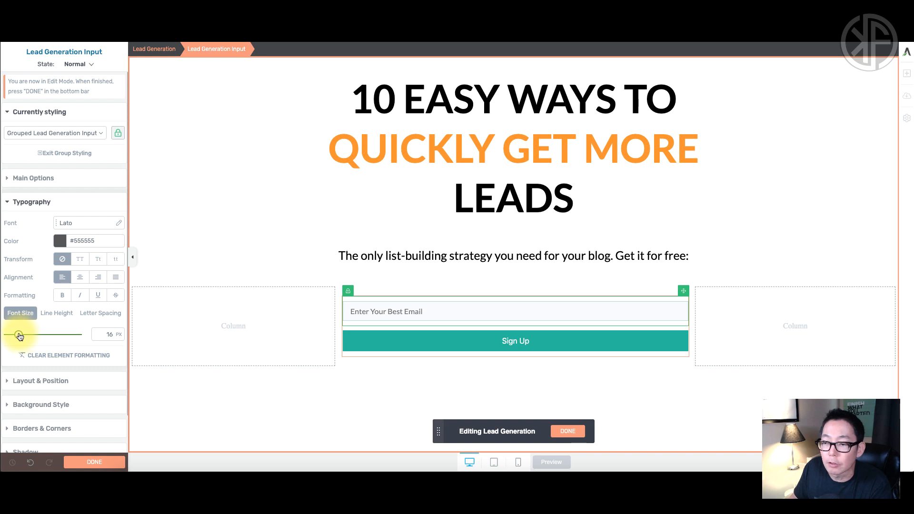
mouse_move(19, 337)
mouse_down()
mouse_move(33, 336)
mouse_move(22, 335)
mouse_up()
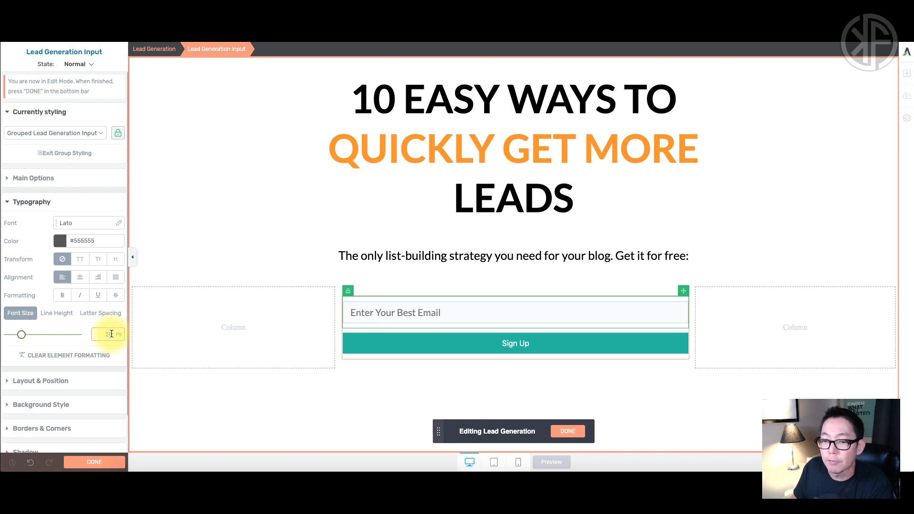
Browse the email field's Layout & Position and Background Style settings.
scroll(90, 347, down, 1)
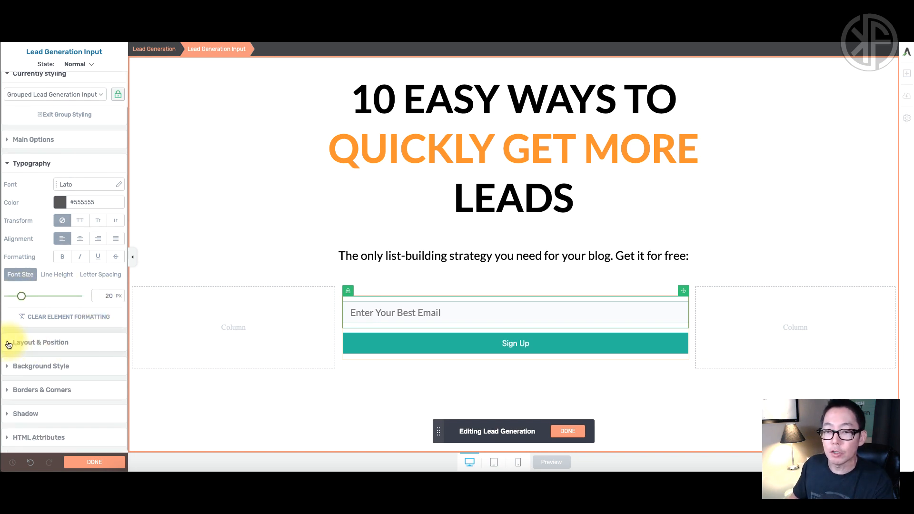
click(81, 343)
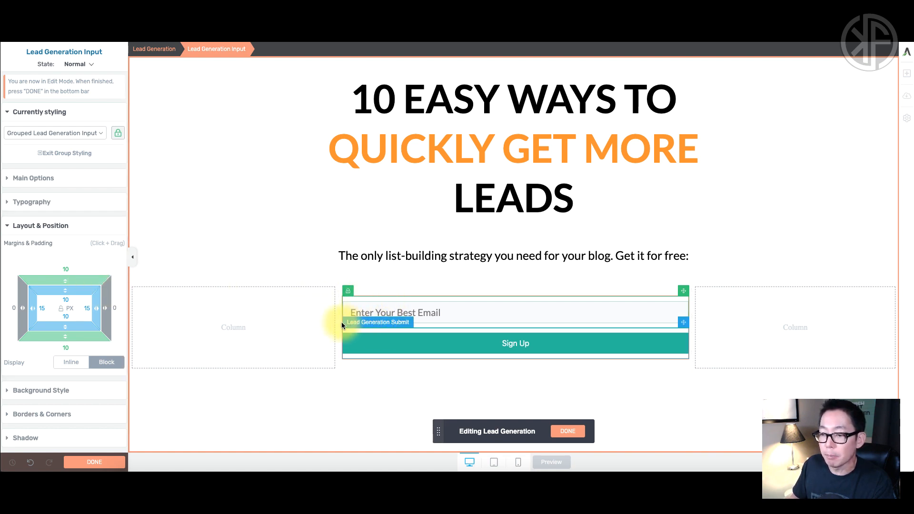
click(10, 227)
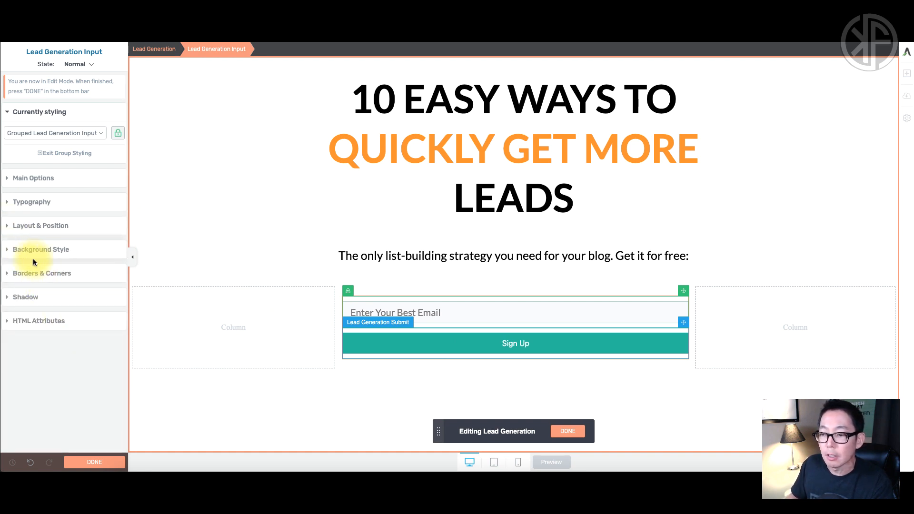
click(8, 252)
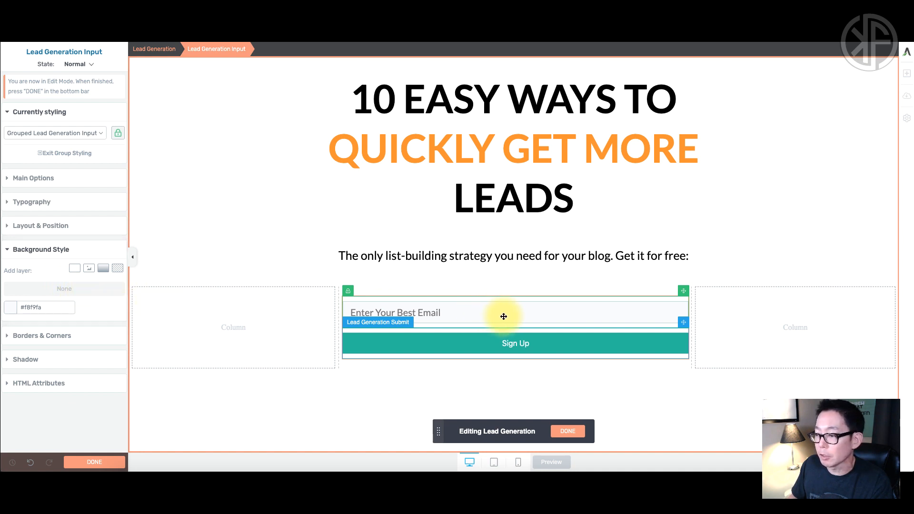
Change the email field's border colour from pale green to light grey.
click(8, 250)
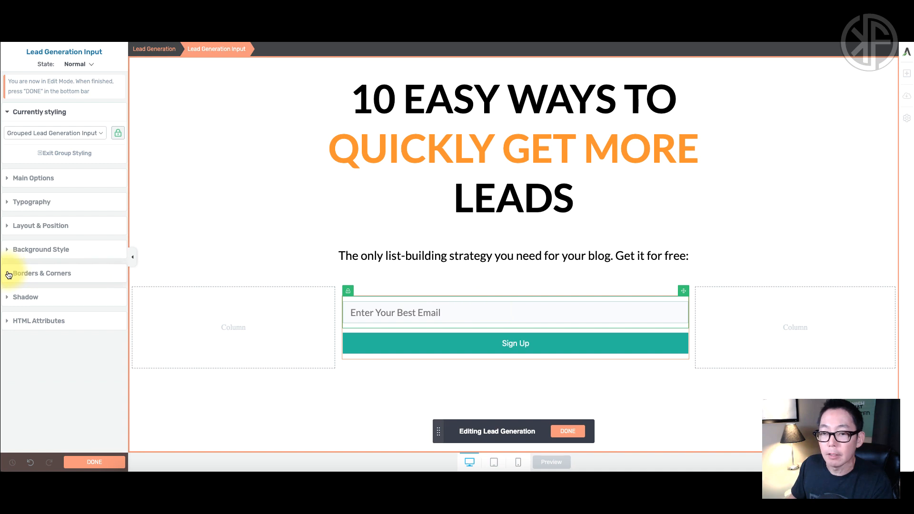
click(9, 274)
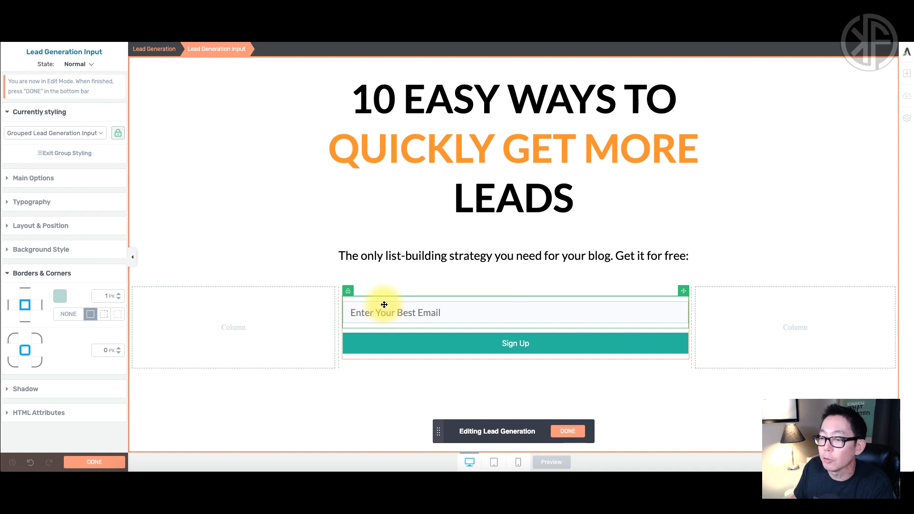
click(59, 298)
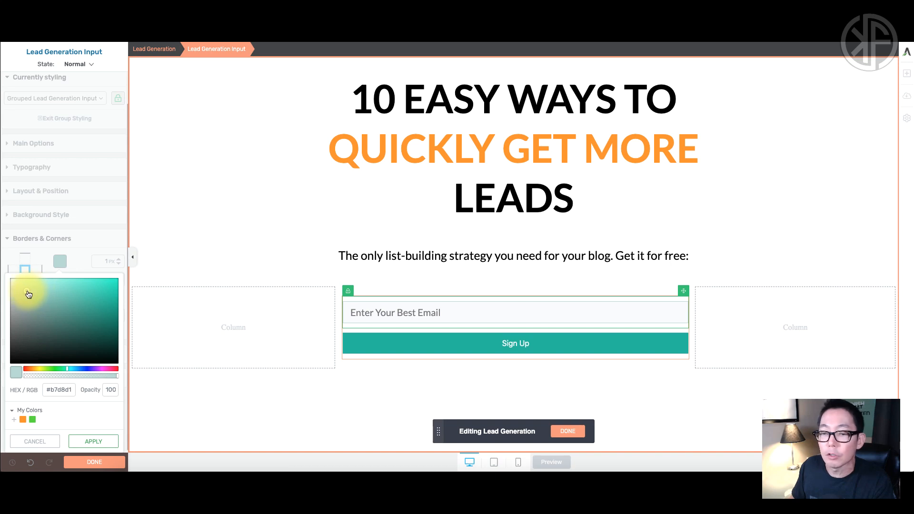
drag(26, 295, 4, 296)
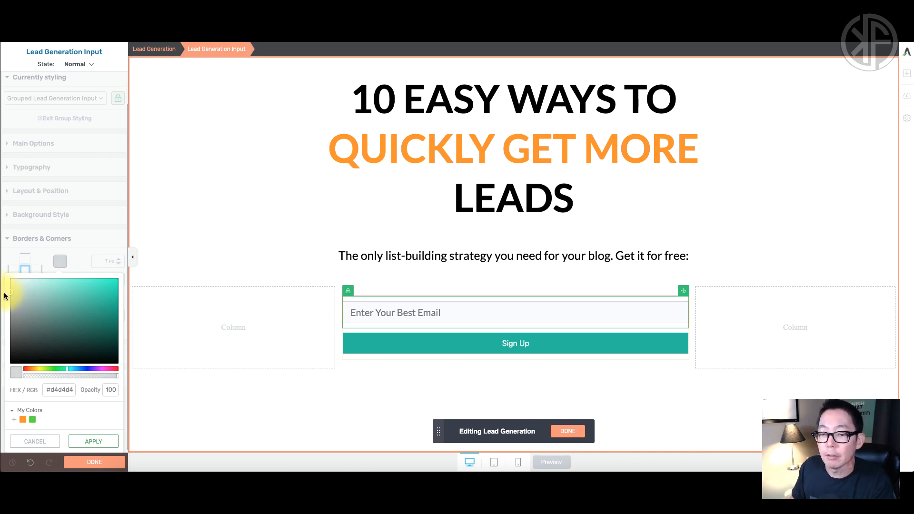
click(93, 441)
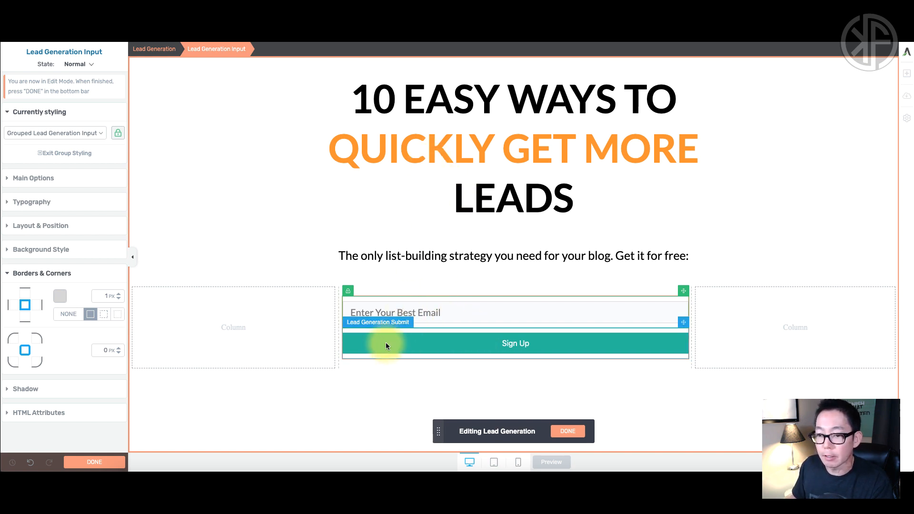
Check the email field's Shadow and HTML Attributes settings.
click(8, 275)
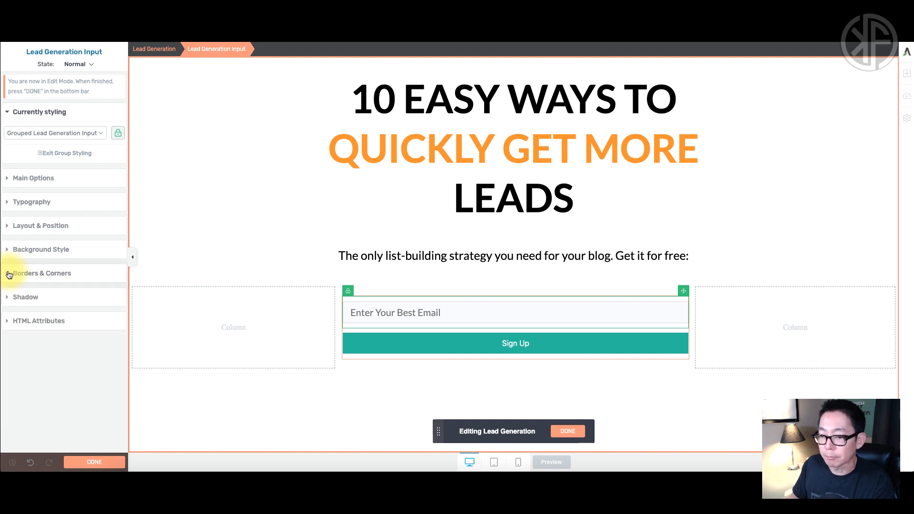
click(9, 299)
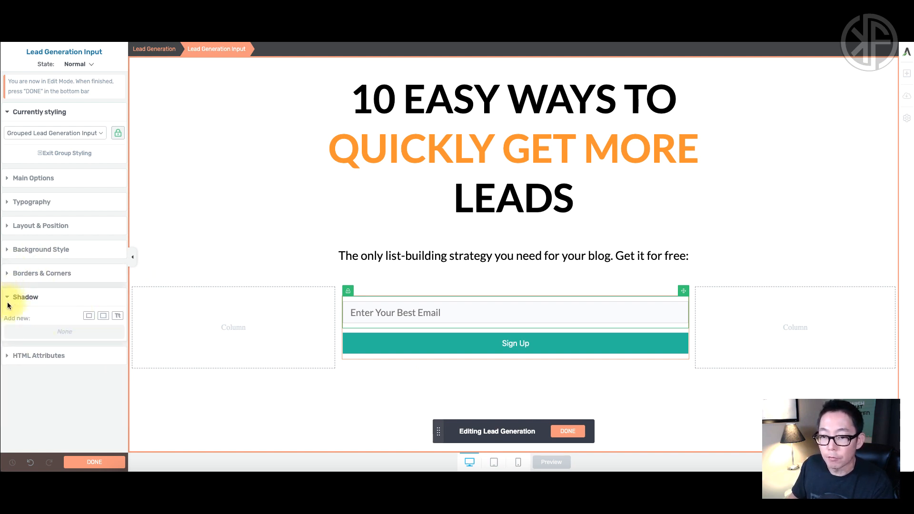
click(12, 357)
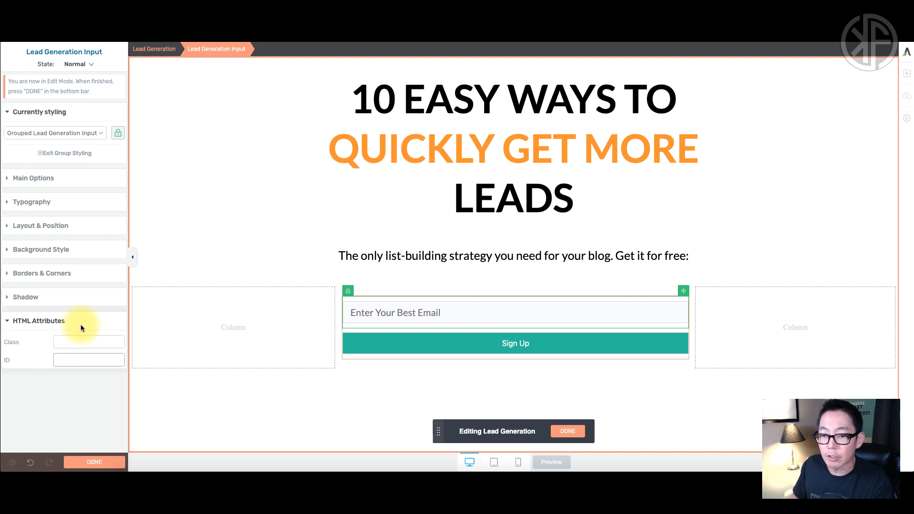
click(8, 321)
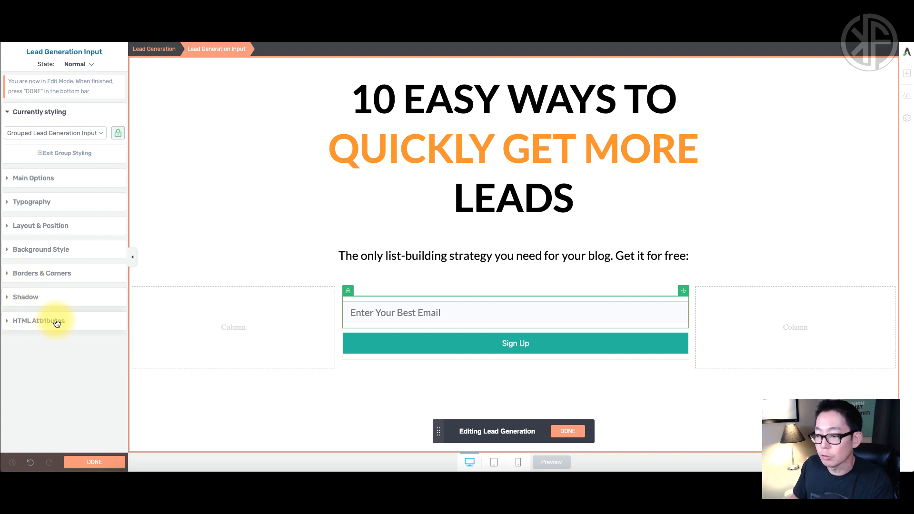
Replace the submit button's Sign Up label with 'GET IT NOW'.
click(480, 346)
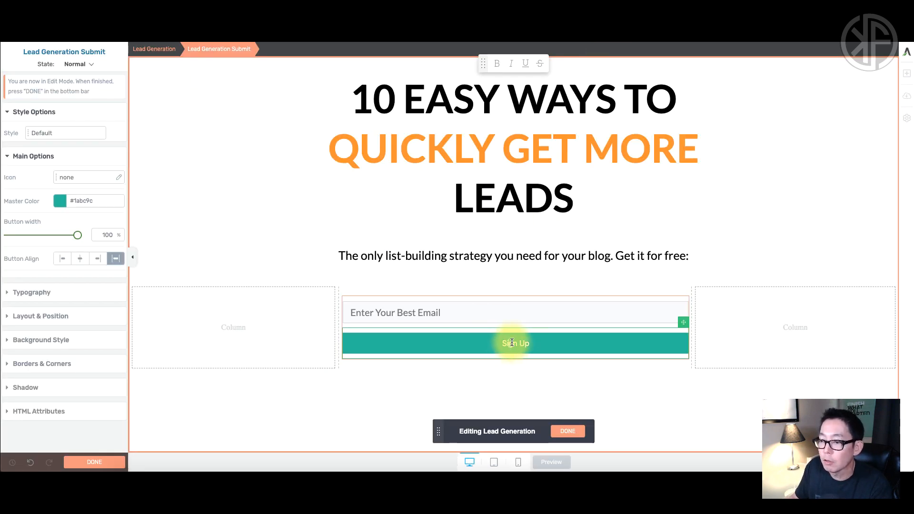
drag(501, 344, 528, 344)
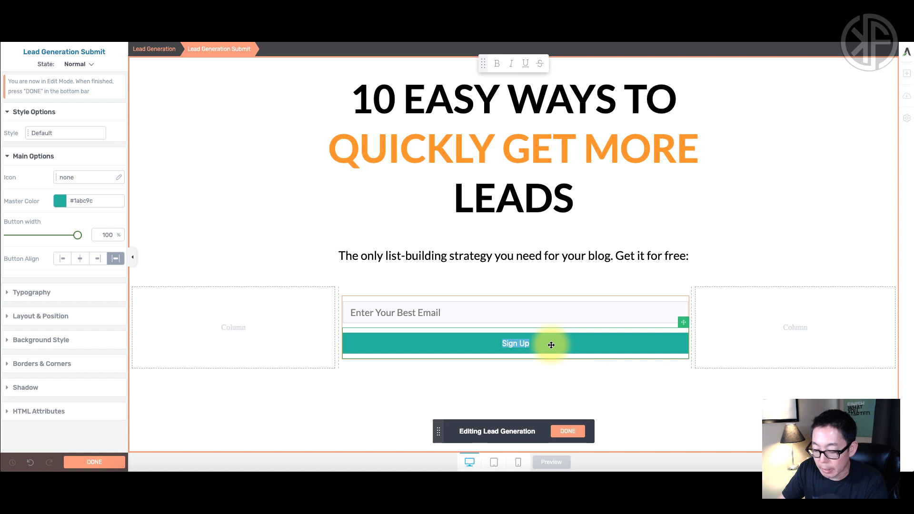
text(G)
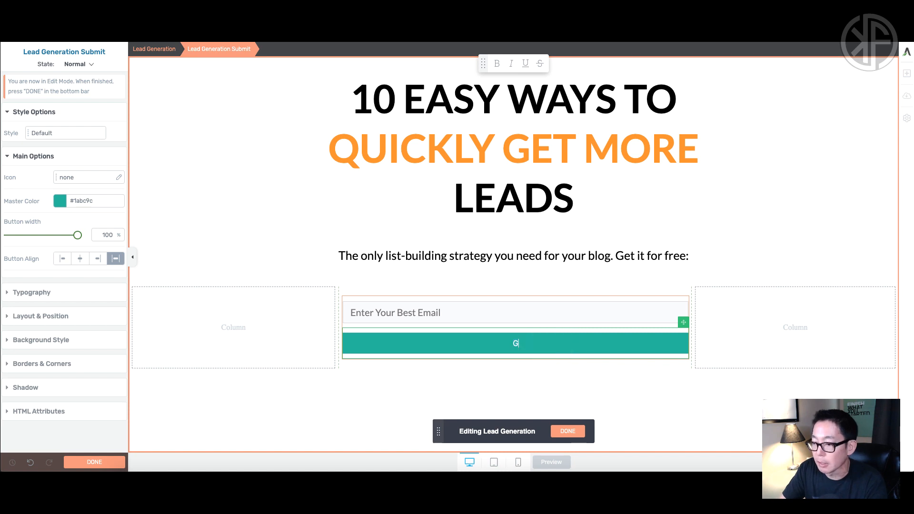
text(ET IT NOW)
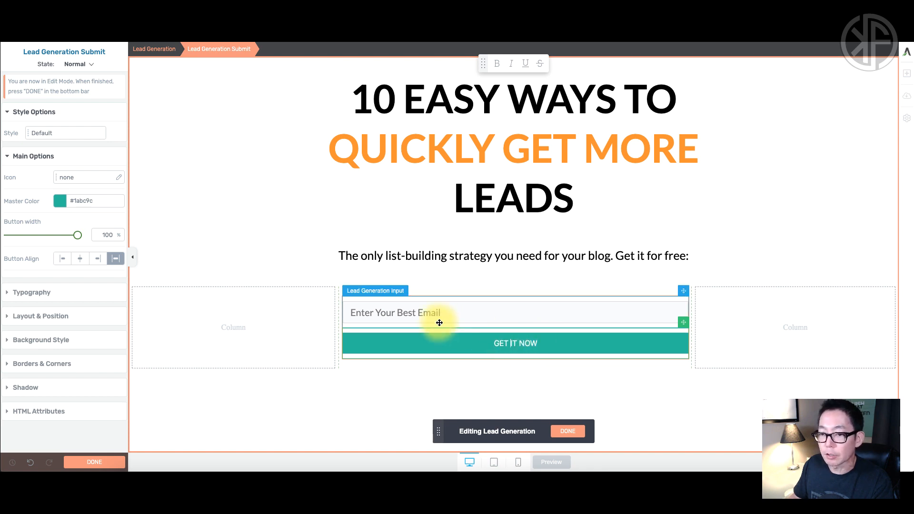
Make the GET IT NOW label bold at 30 px font size.
click(8, 158)
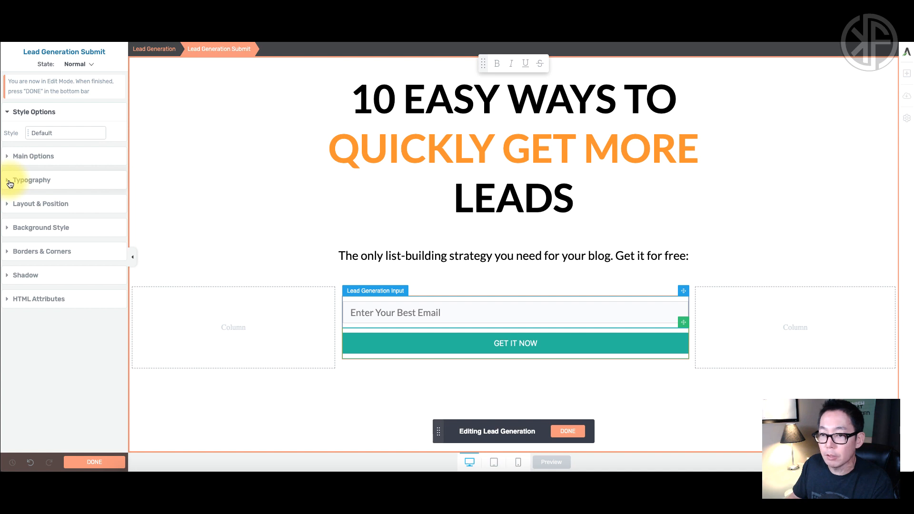
click(9, 183)
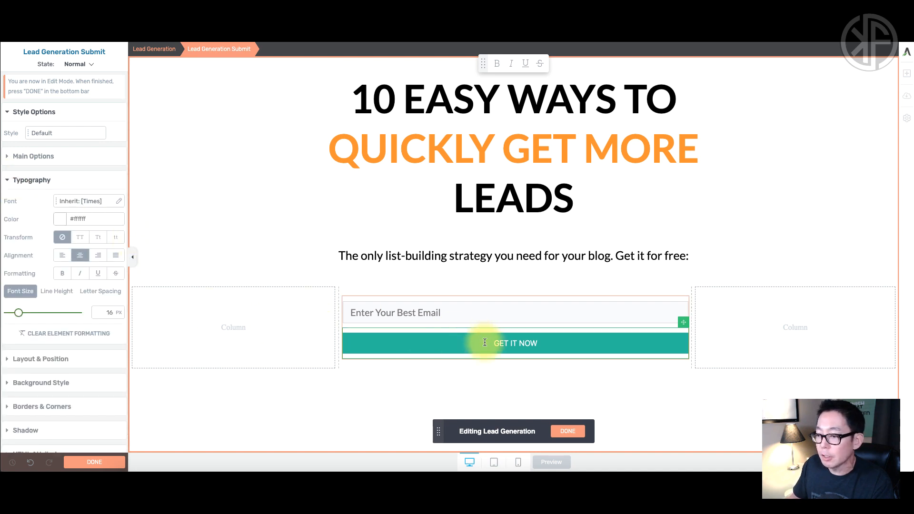
triple_click(513, 345)
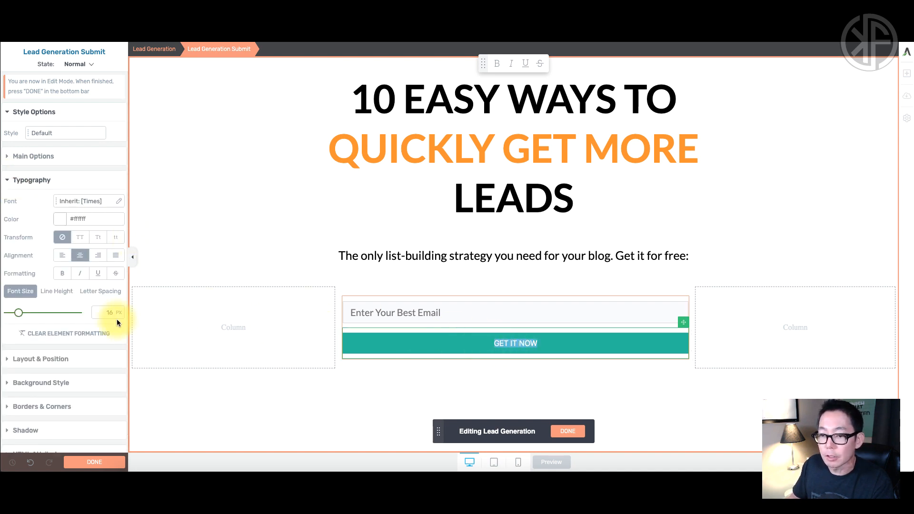
drag(18, 315, 29, 314)
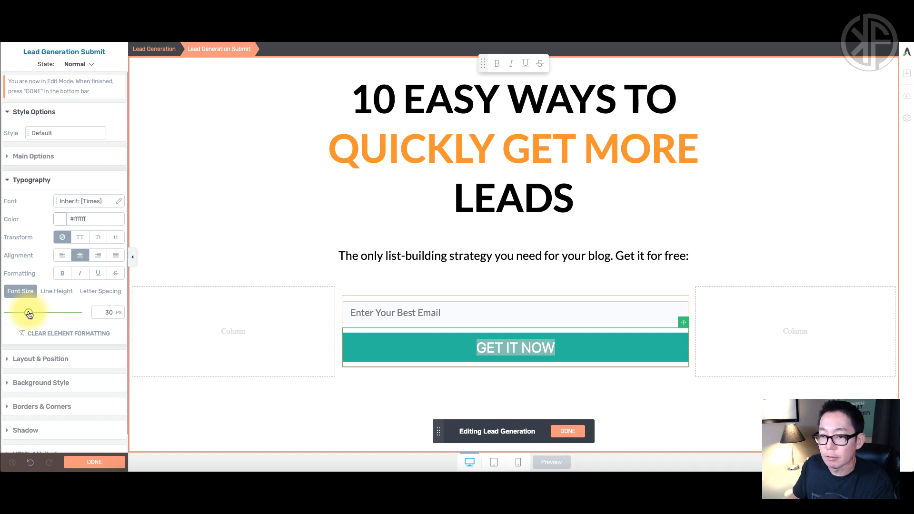
click(63, 275)
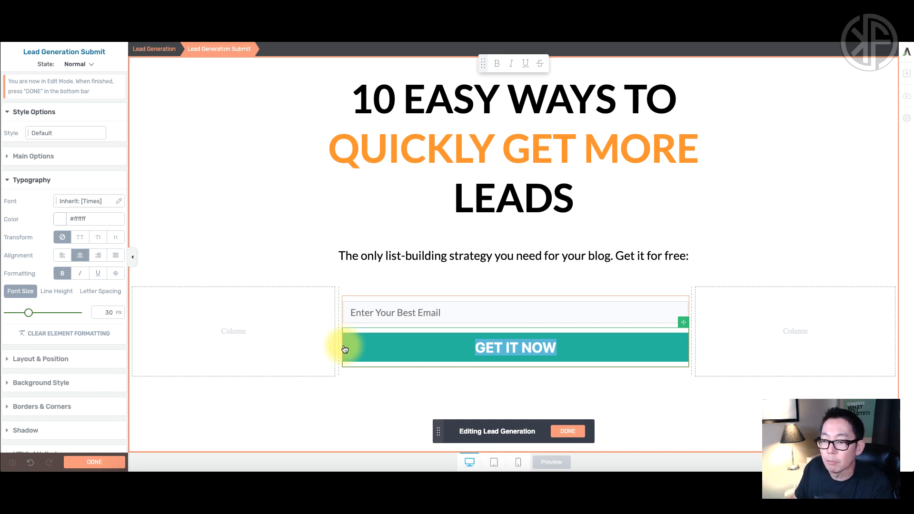
click(7, 181)
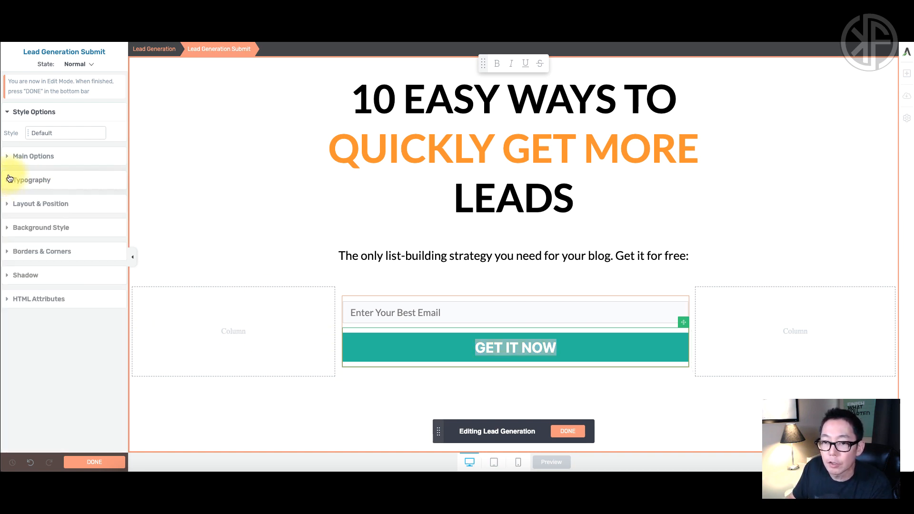
click(8, 156)
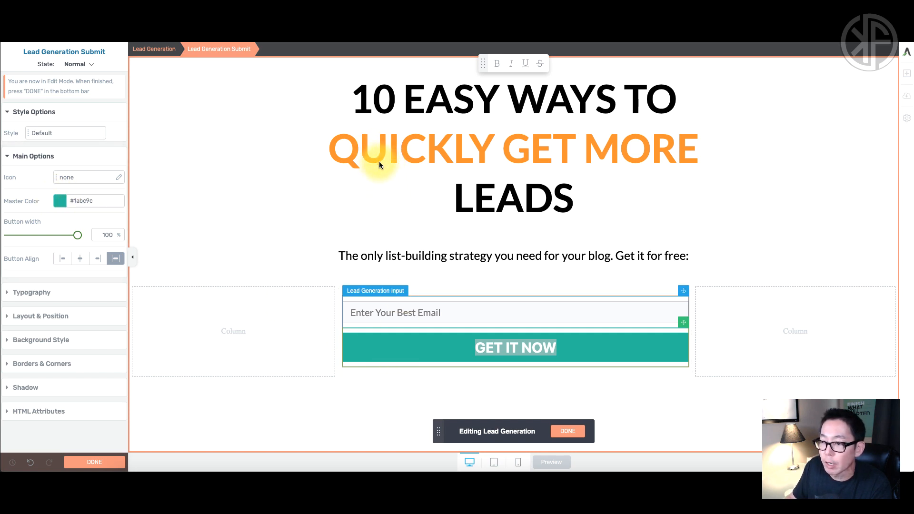
Set the button's master colour to the saved orange #ff911d.
click(60, 202)
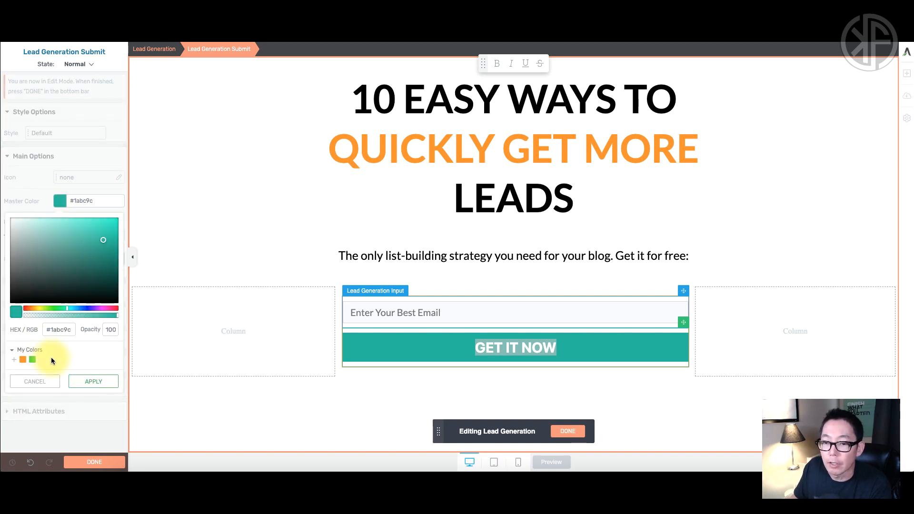
click(23, 361)
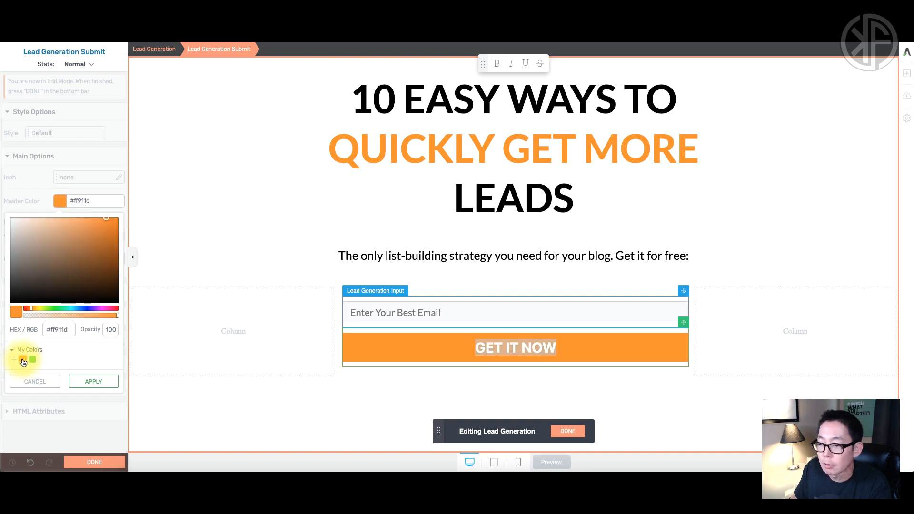
click(95, 381)
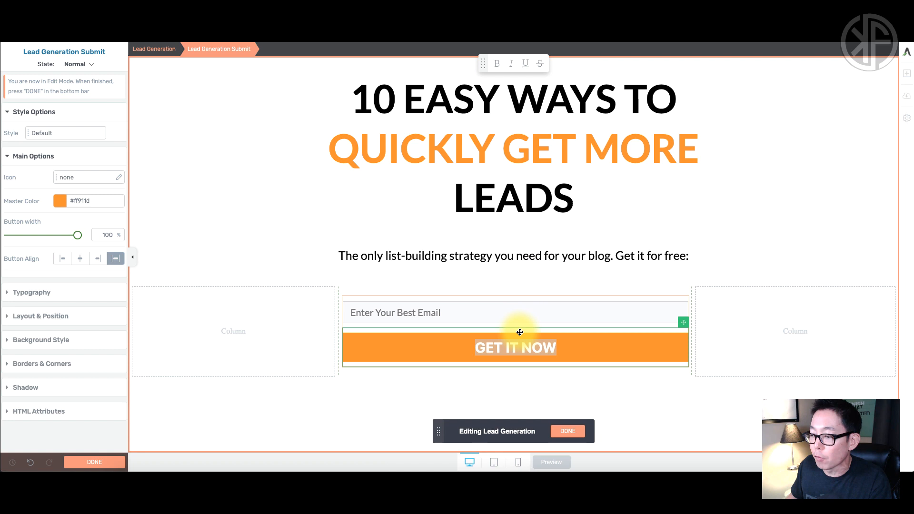
triple_click(525, 348)
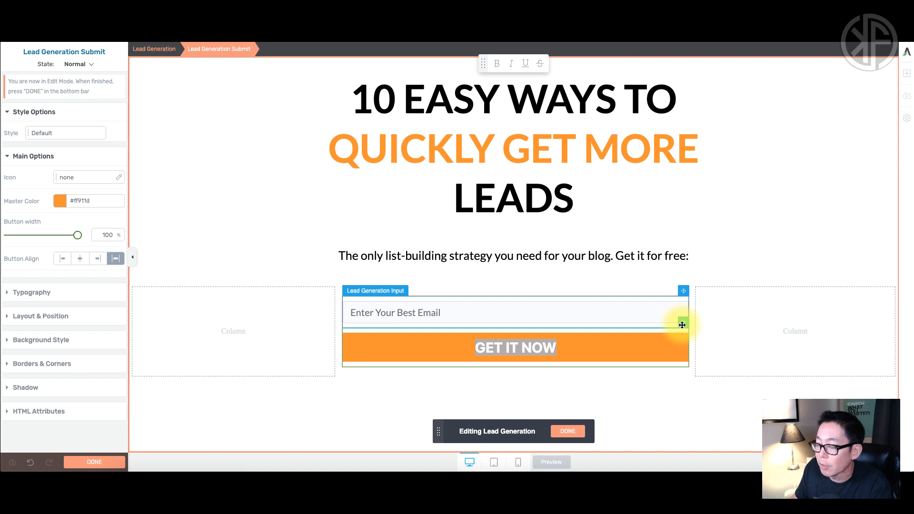
Move the GET IT NOW button right of the email field and split the row 55%/45%.
drag(682, 326, 684, 317)
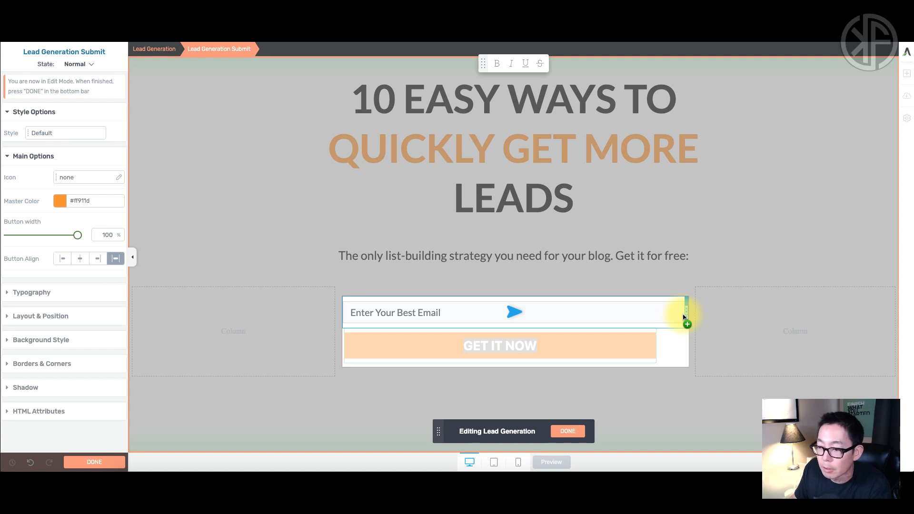
drag(684, 316, 684, 316)
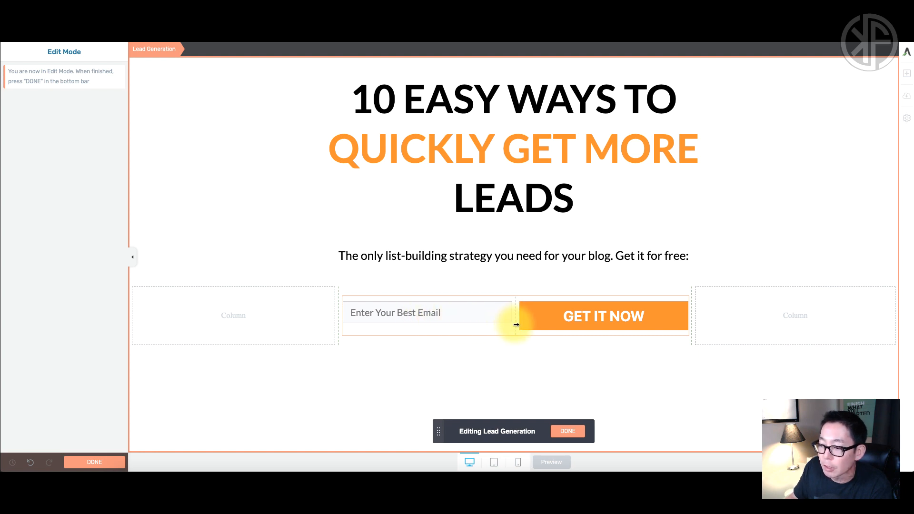
drag(516, 324, 542, 324)
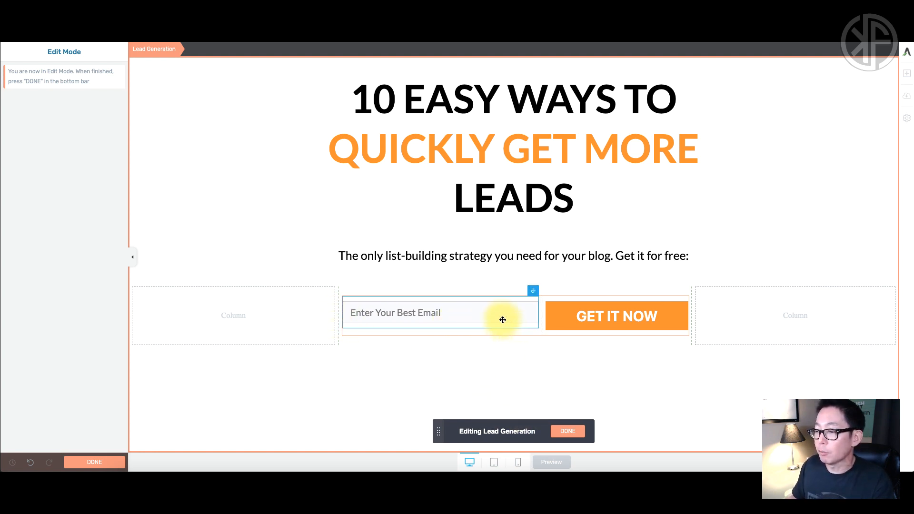
Set the email field's placeholder font size to 30 px and finish editing the opt-in form.
click(567, 322)
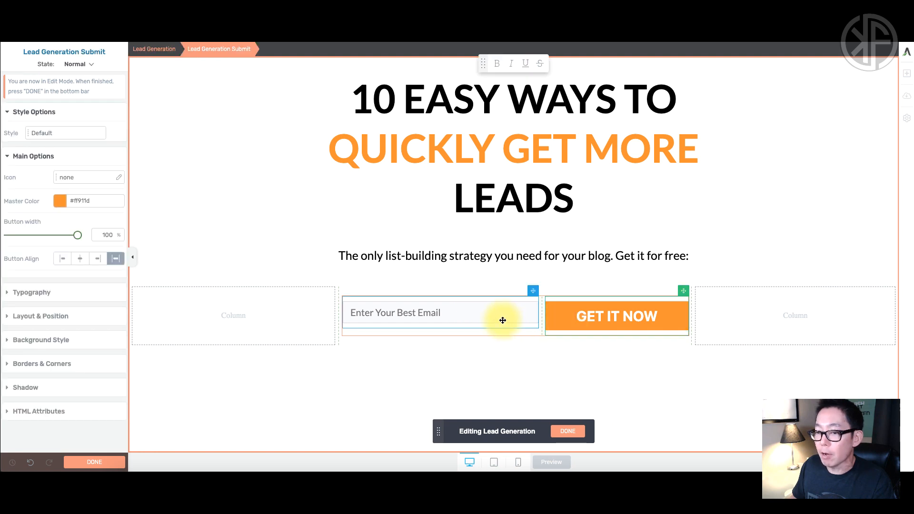
click(467, 320)
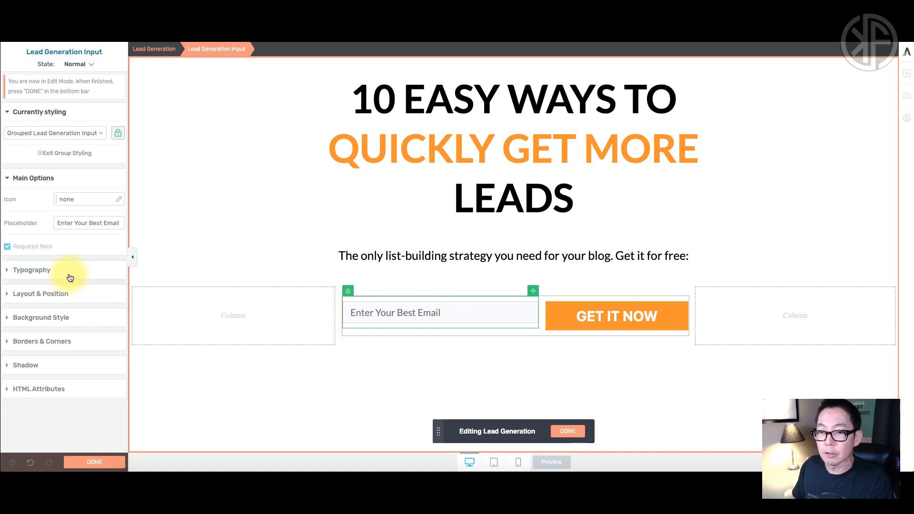
click(8, 271)
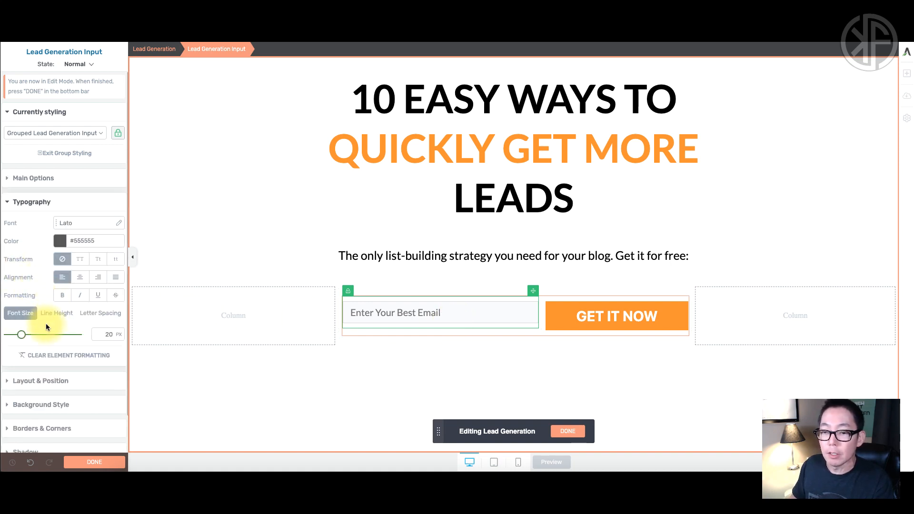
drag(22, 335, 29, 338)
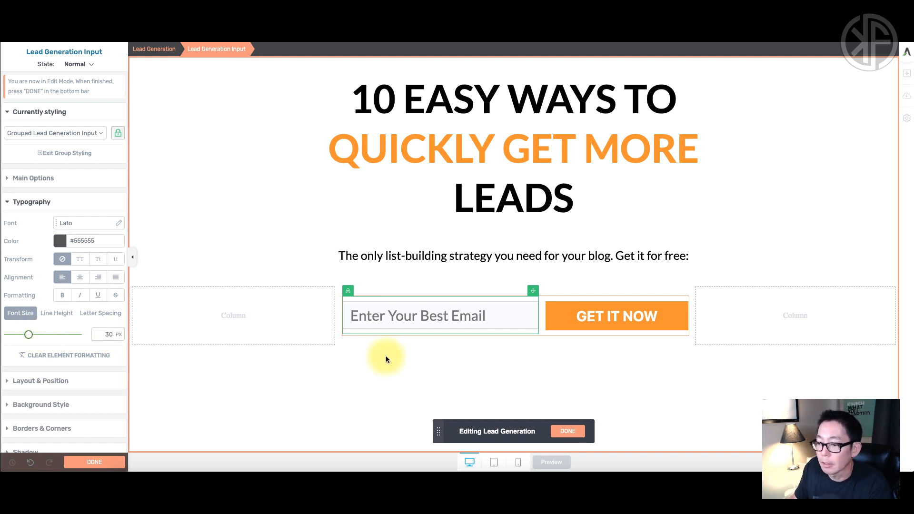
click(114, 461)
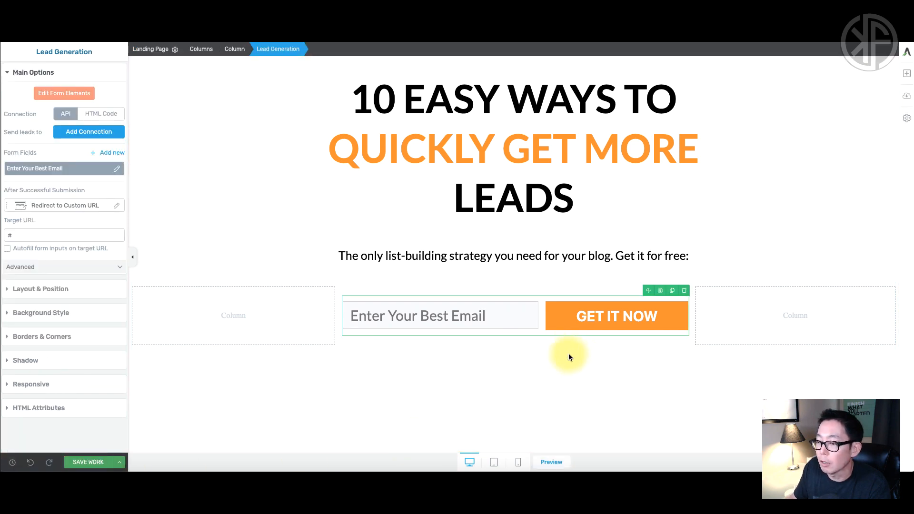
Add a text block below the opt-in row reading 'Copyright 2019, Company Name - Disclaimer'.
click(550, 401)
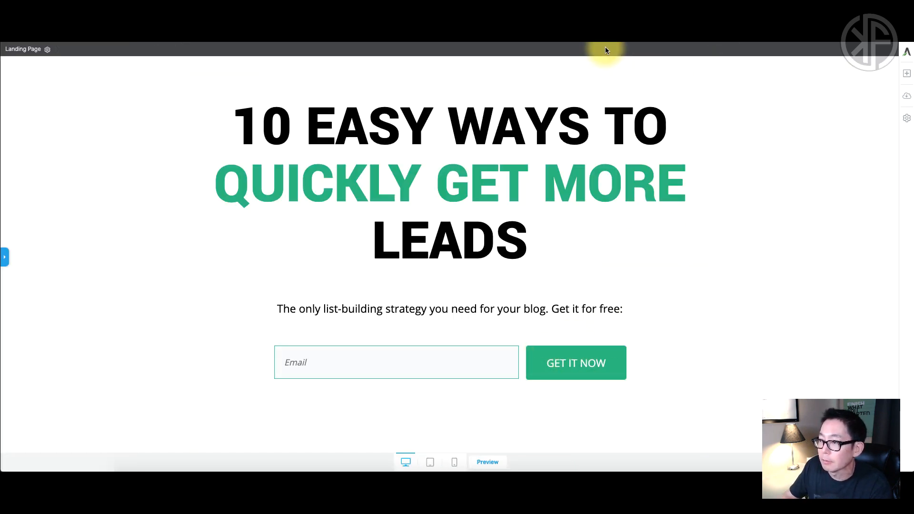
scroll(574, 392, down, 2)
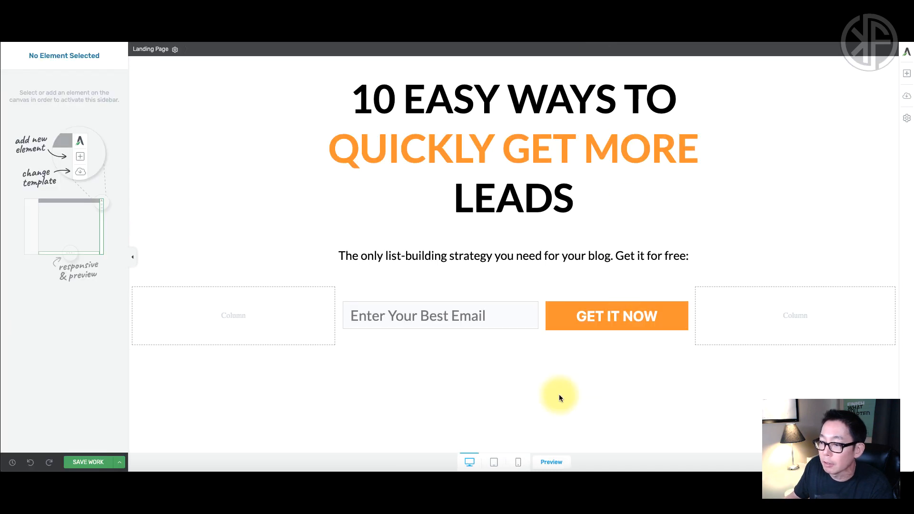
click(907, 73)
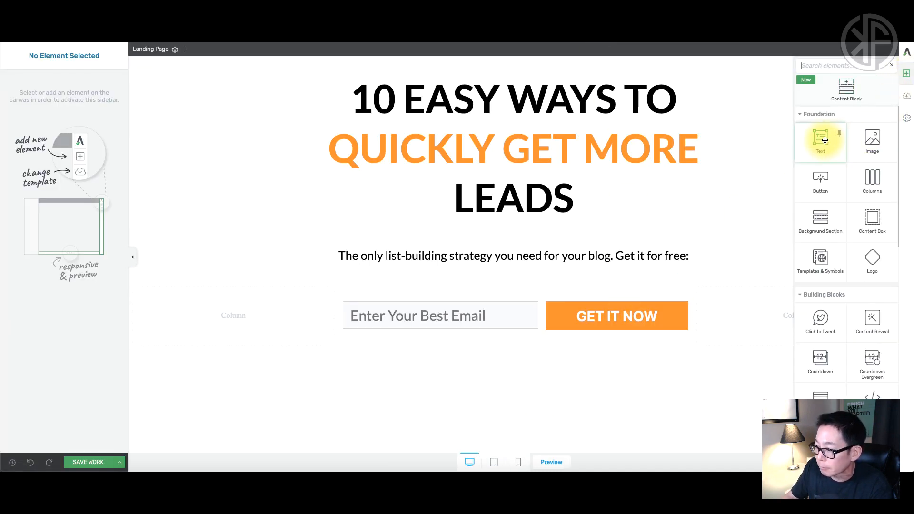
drag(825, 141, 524, 370)
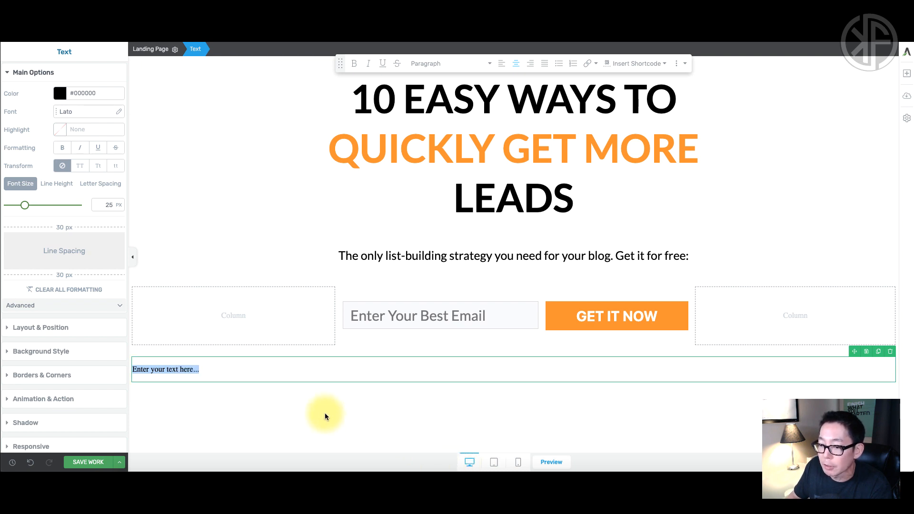
click(547, 481)
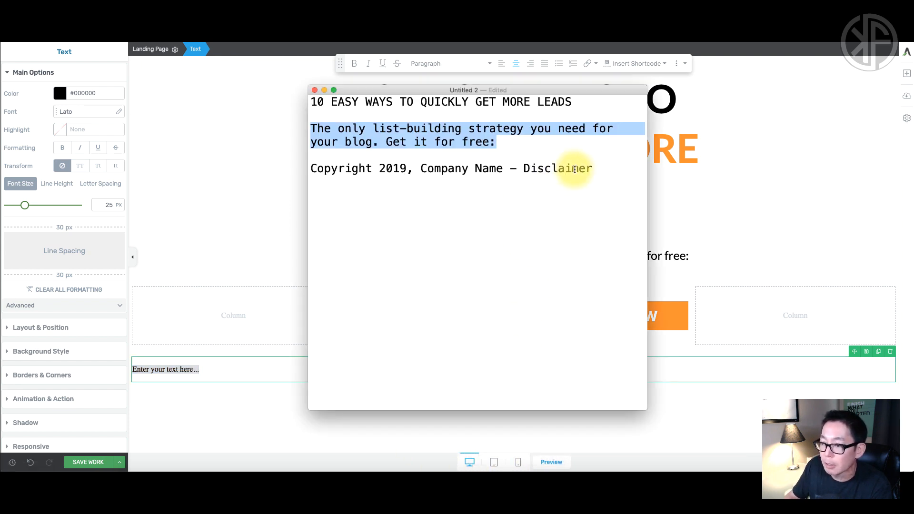
drag(592, 168, 329, 166)
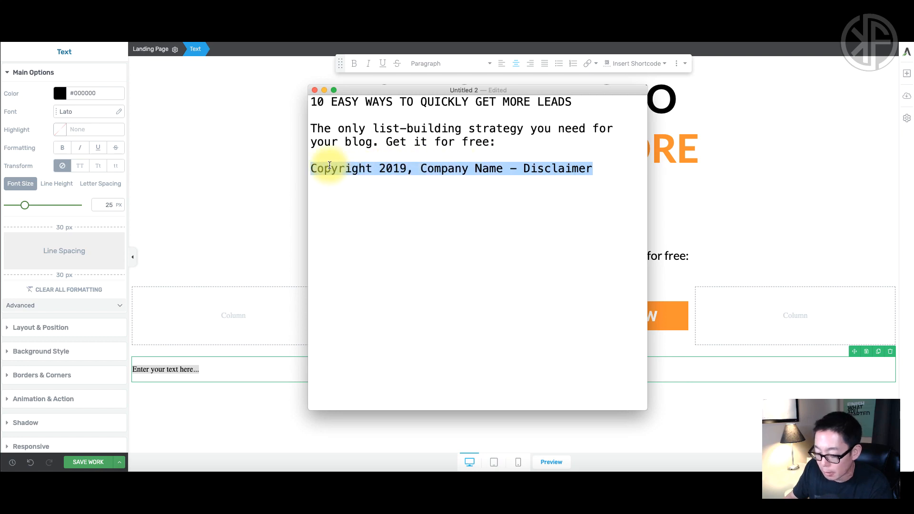
triple_click(206, 370)
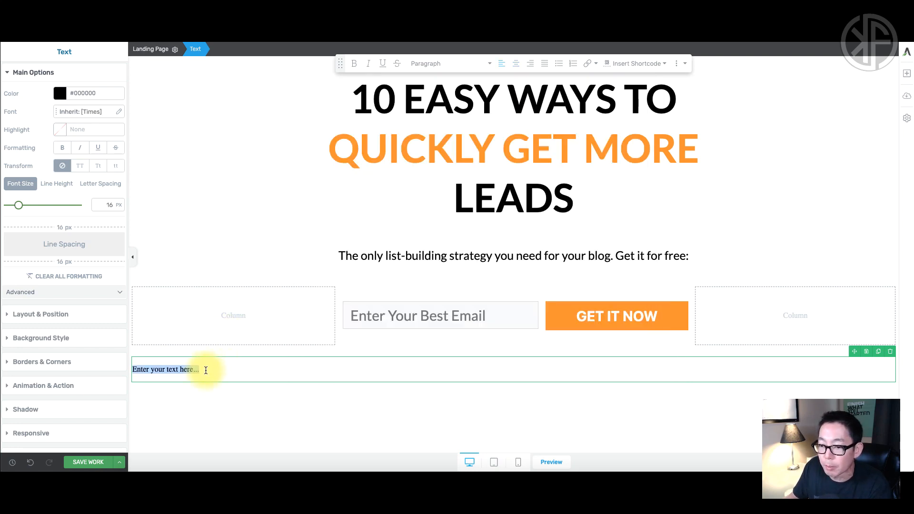
text(Copyright 2019, Company Name - Disclaimer)
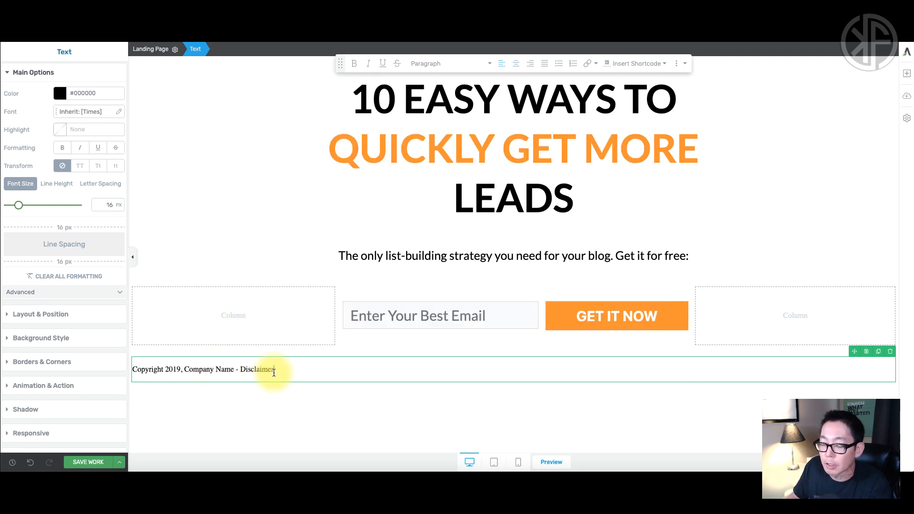
Centre the copyright line and set its font size to 18 px.
drag(269, 369, 130, 370)
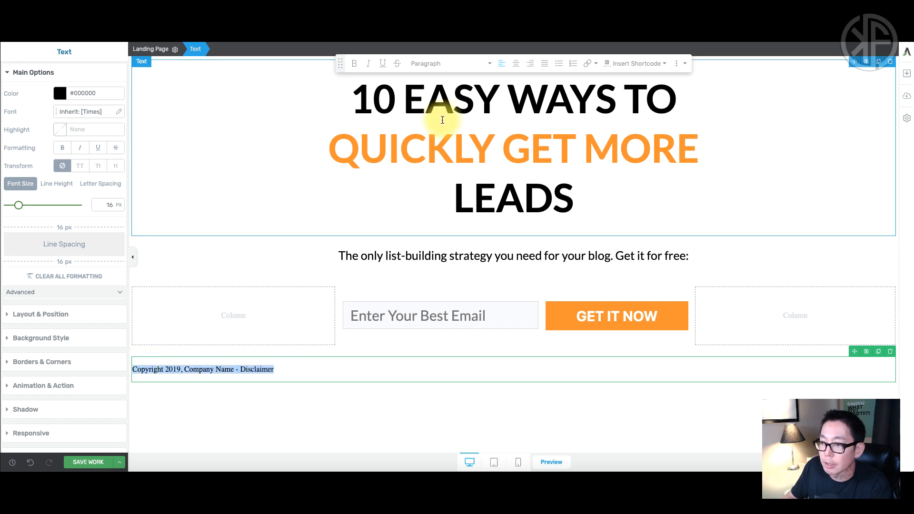
click(516, 64)
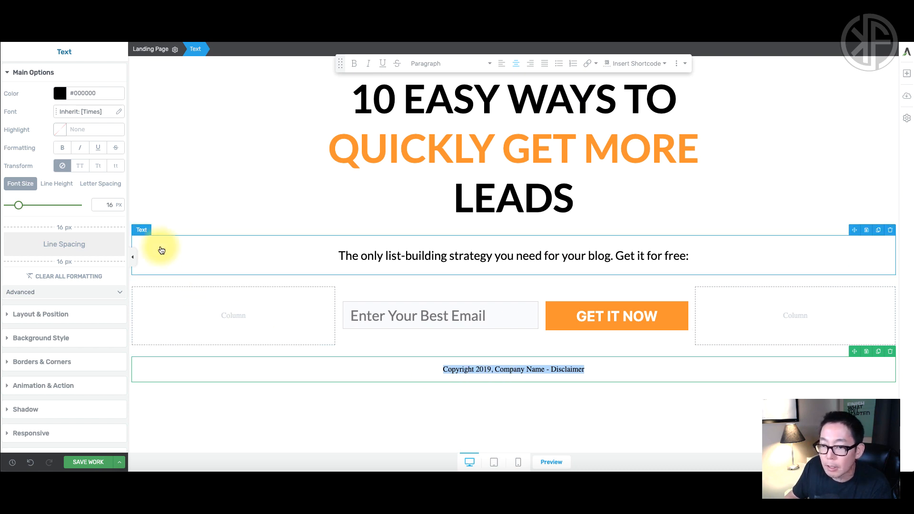
mouse_move(19, 207)
mouse_down()
mouse_move(33, 208)
mouse_move(20, 209)
mouse_up()
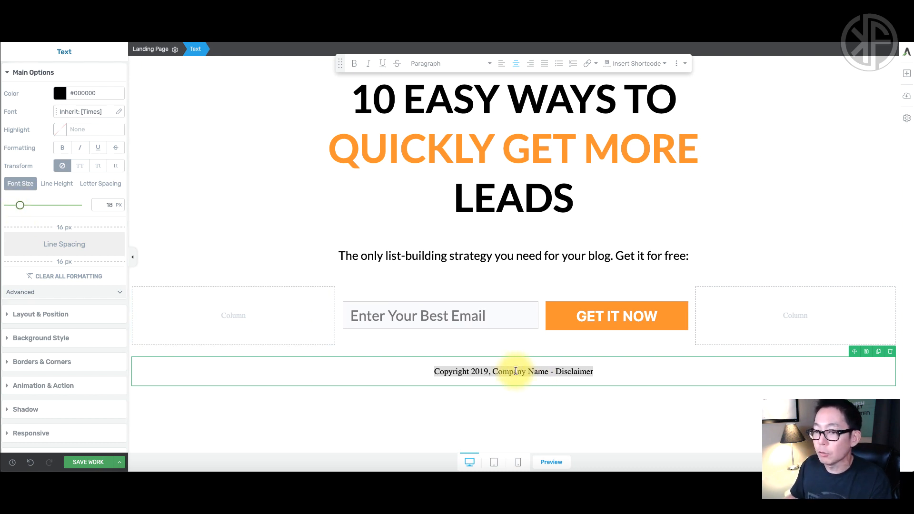
Switch the copyright footer text to the Lato Google font.
click(118, 112)
click(111, 140)
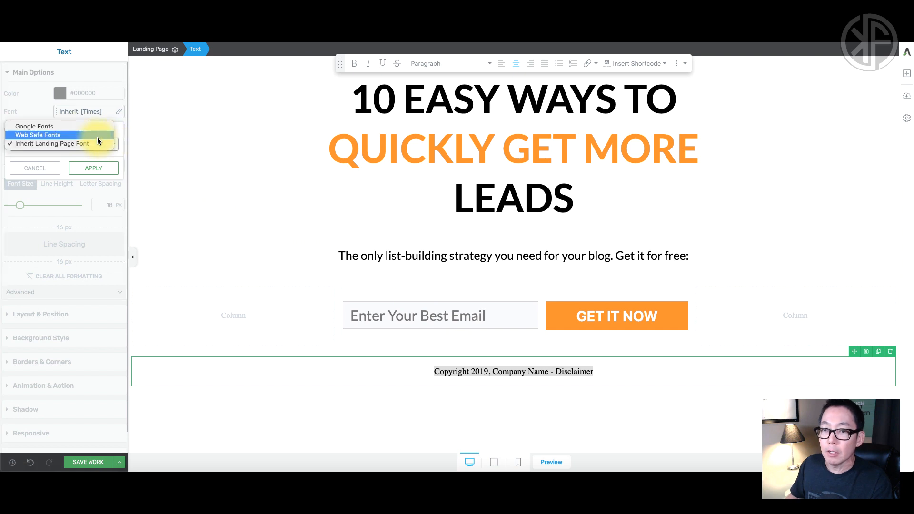
click(74, 127)
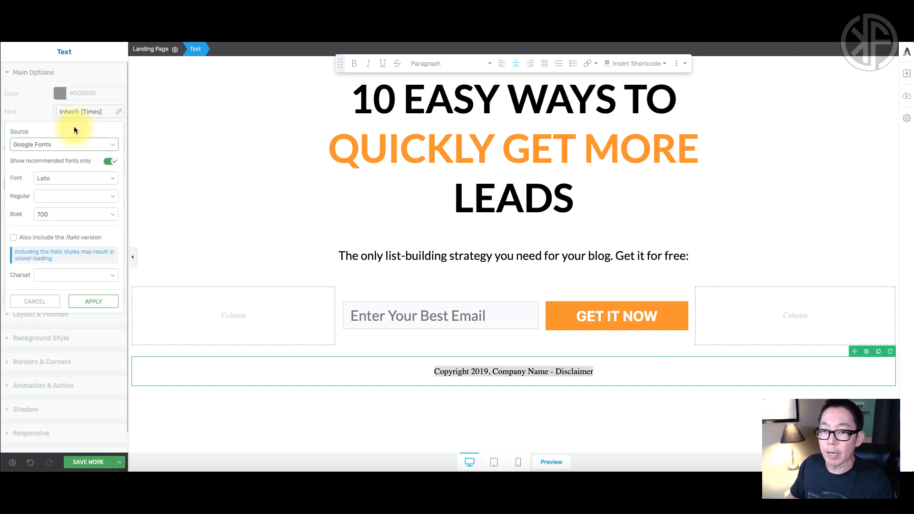
click(73, 178)
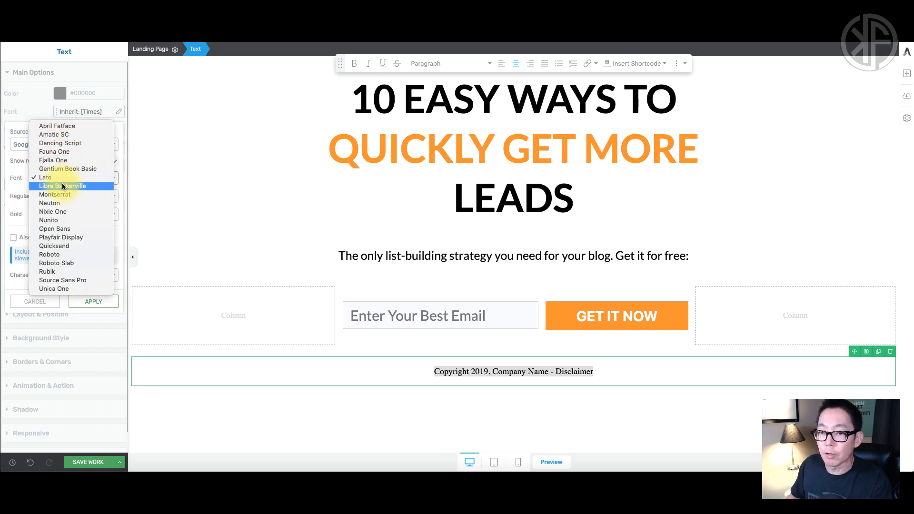
click(64, 194)
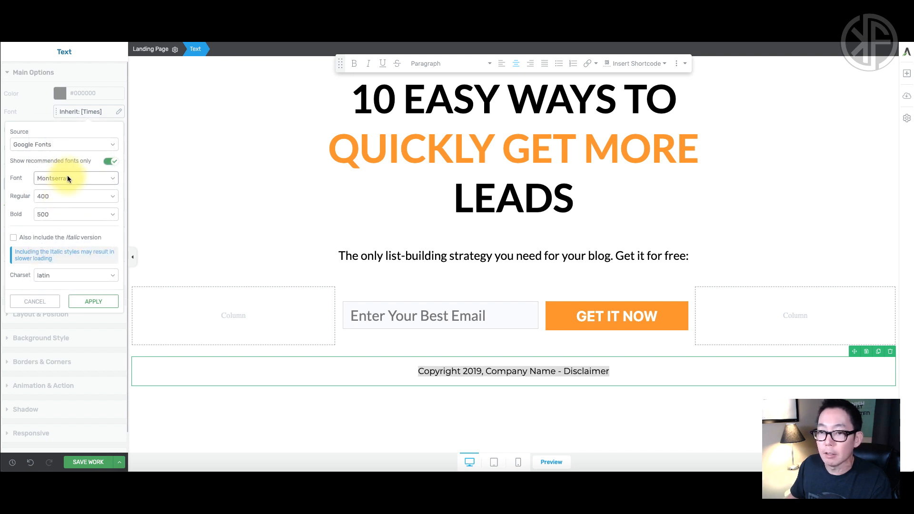
click(67, 175)
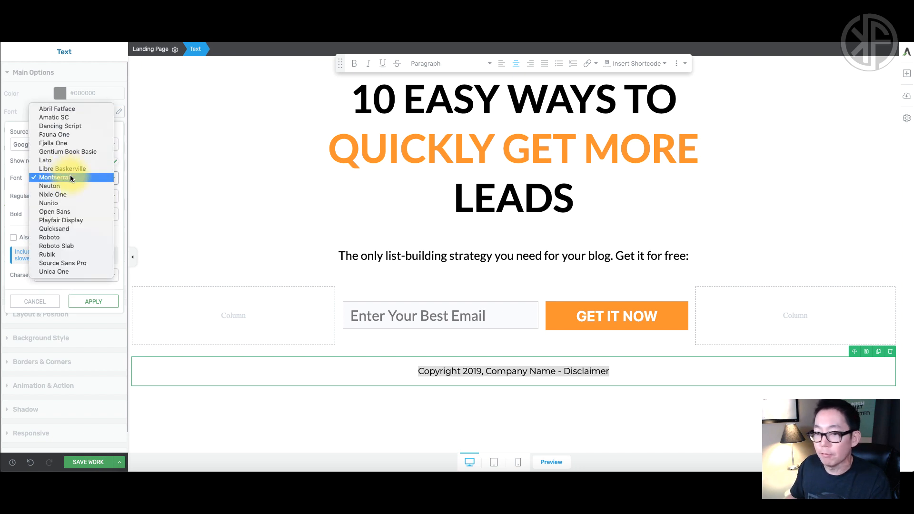
click(55, 161)
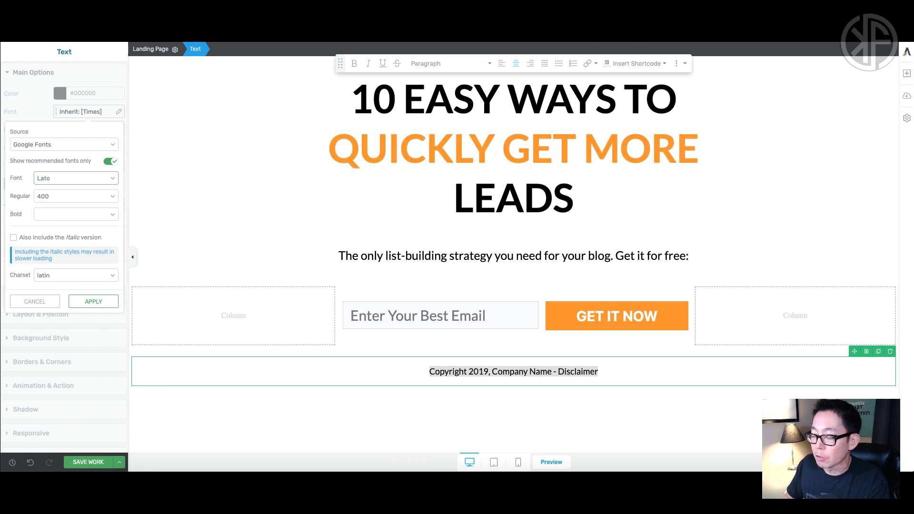
click(492, 373)
triple_click(490, 373)
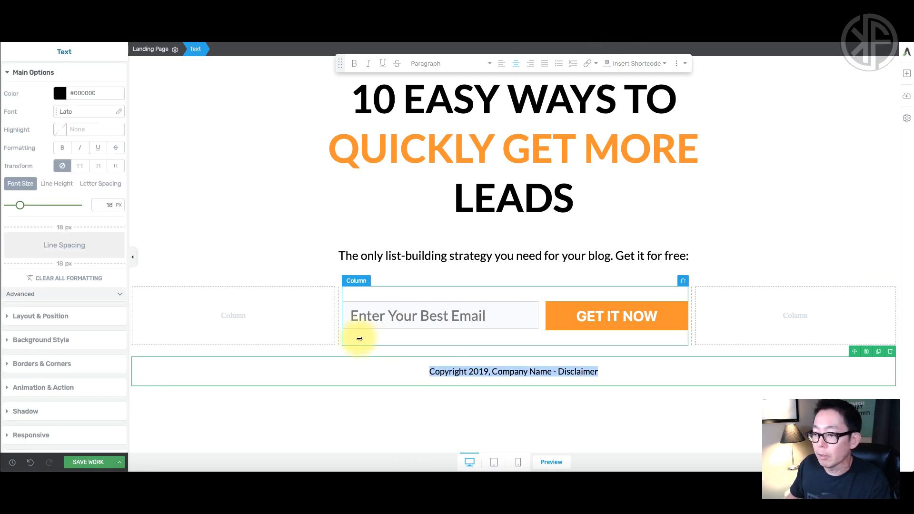
Colour the copyright footer text light grey, #a3a3a3.
click(59, 93)
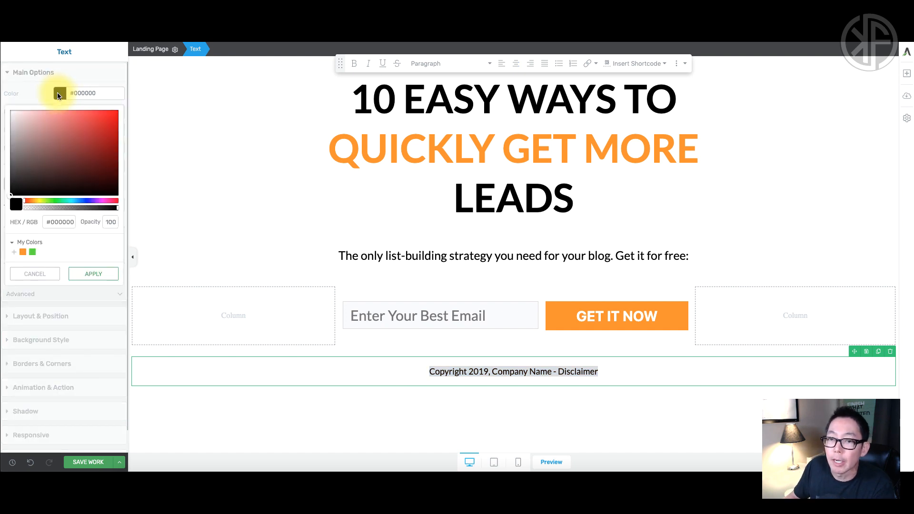
drag(11, 198, 10, 143)
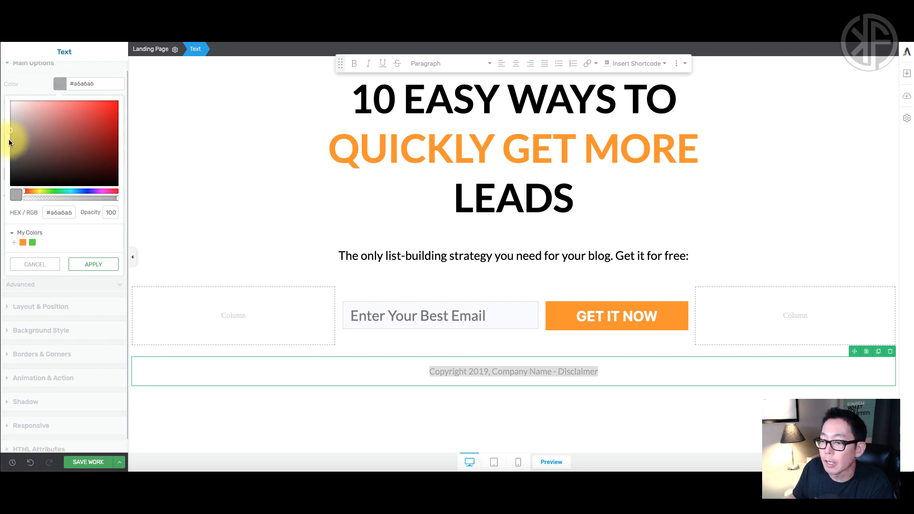
click(445, 371)
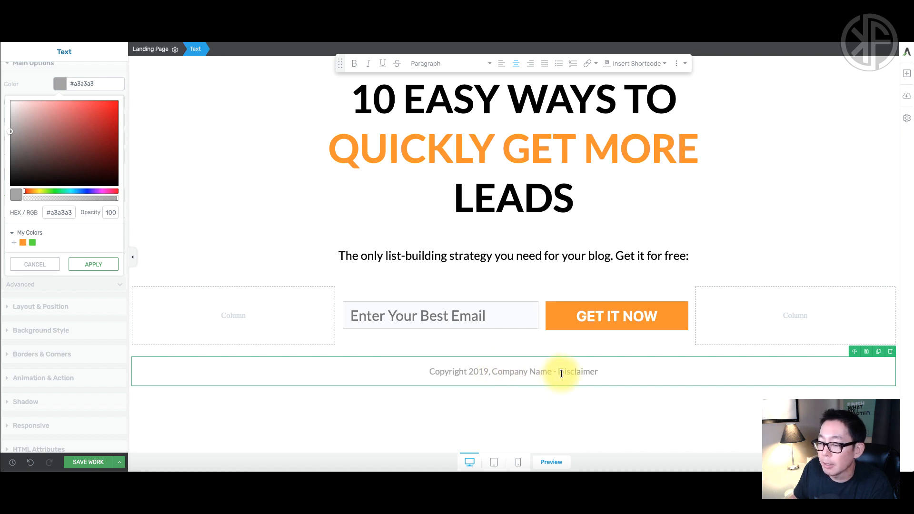
drag(560, 372, 609, 377)
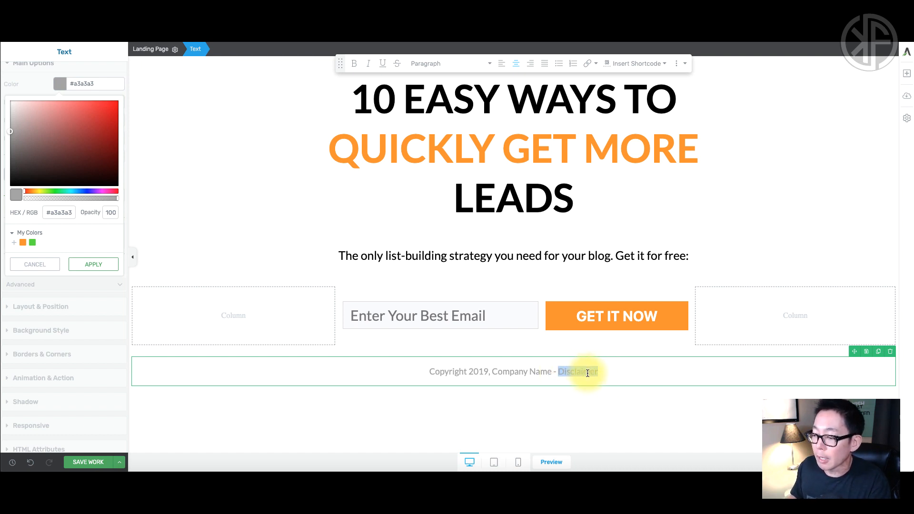
click(589, 65)
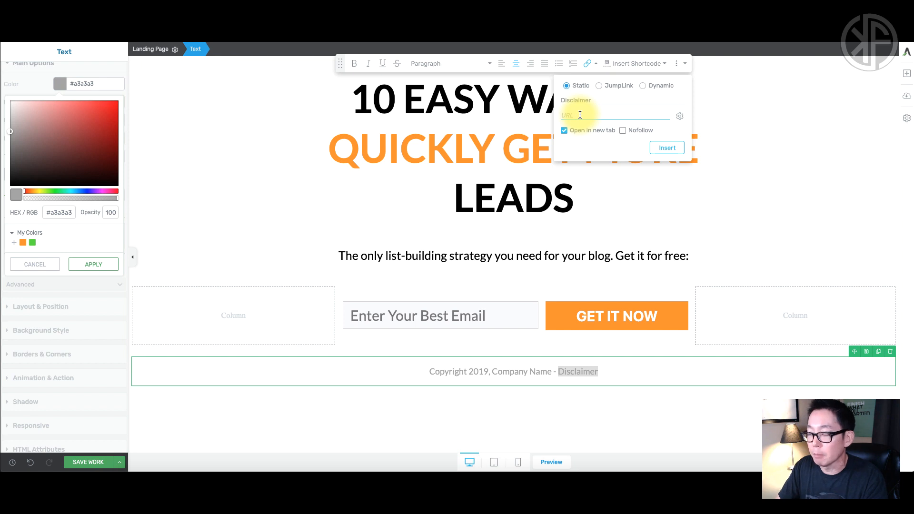
text(htt)
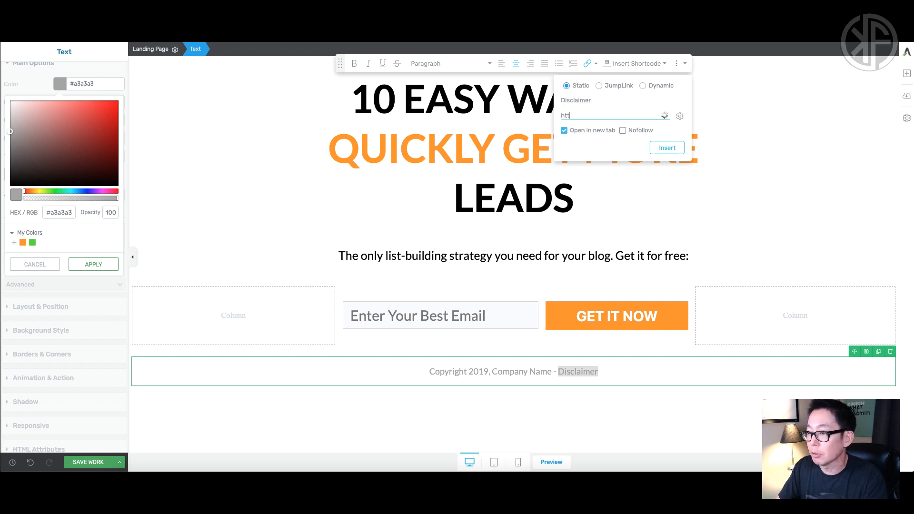
text(ps://googl)
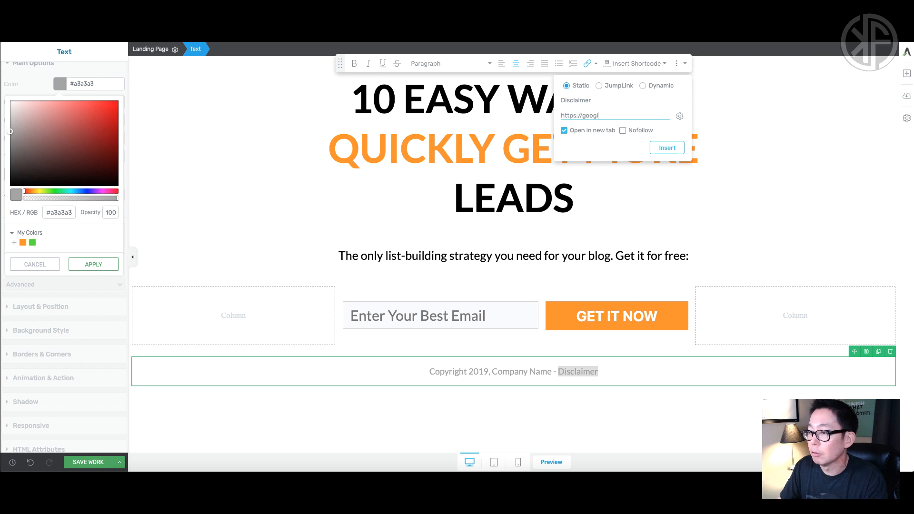
text(e.com)
click(573, 138)
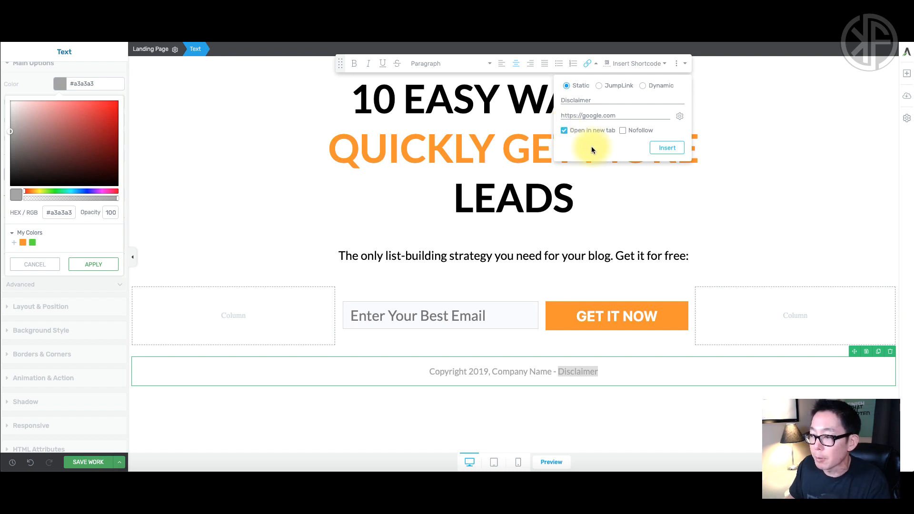
click(666, 150)
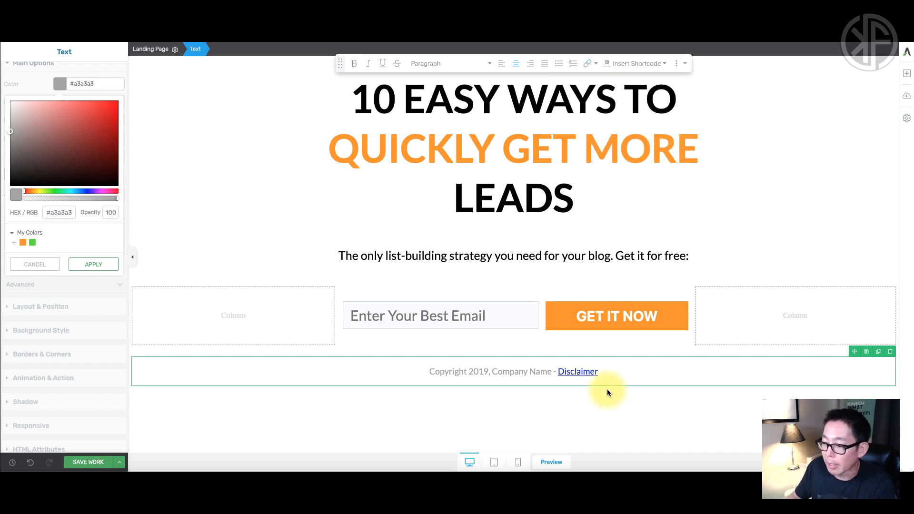
click(607, 390)
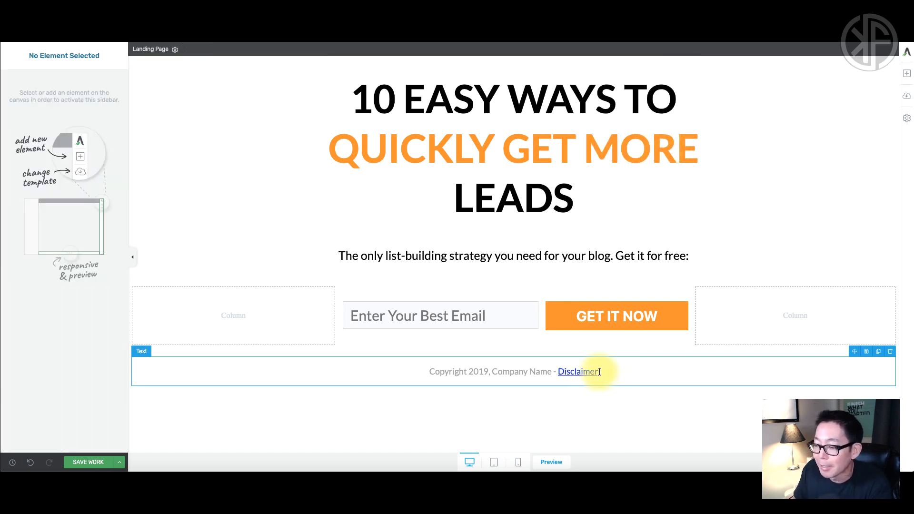
drag(599, 372, 560, 371)
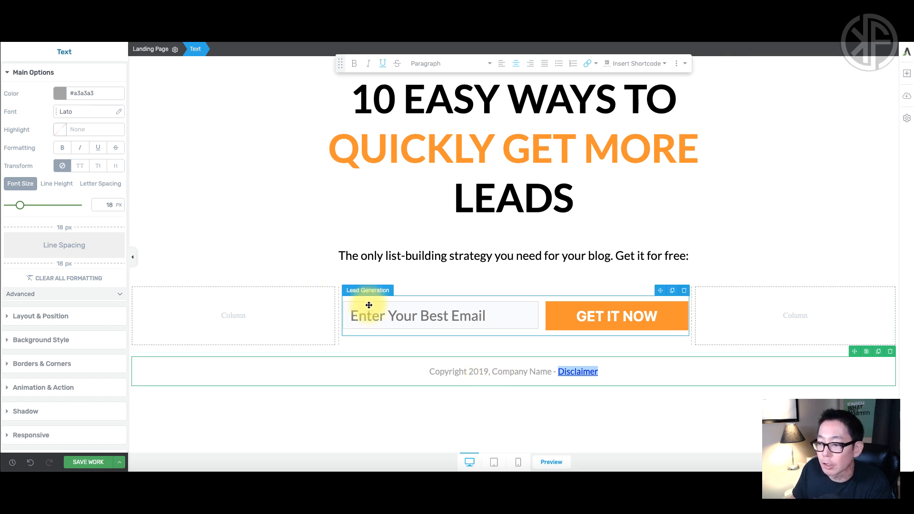
Give the Disclaimer link its own grey colour, #ababab.
click(543, 386)
click(565, 372)
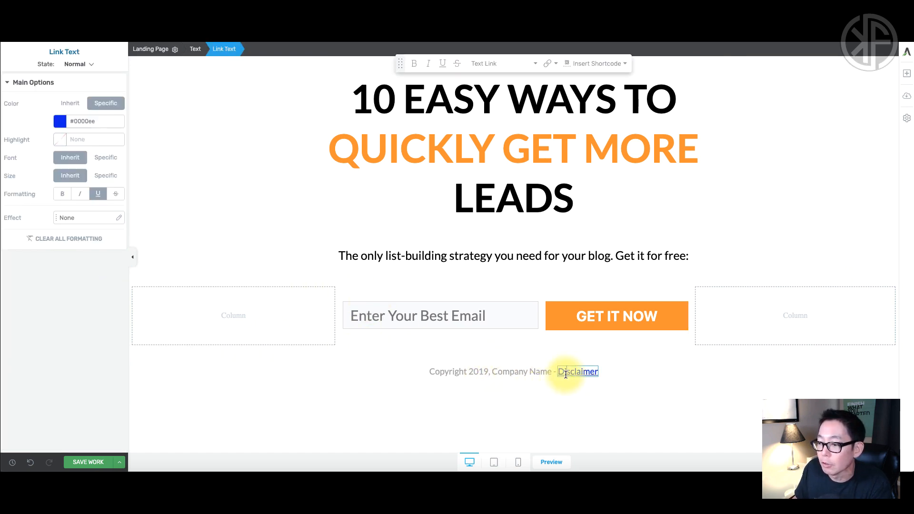
click(567, 370)
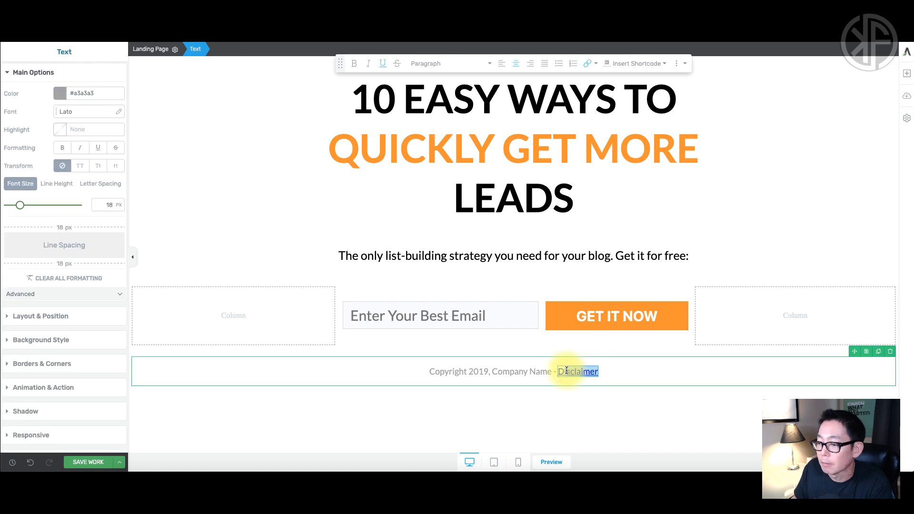
click(575, 372)
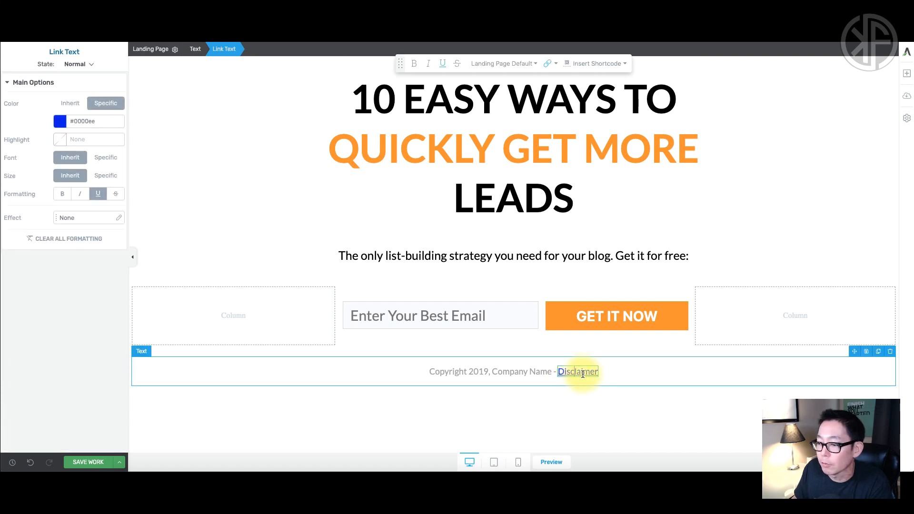
click(59, 121)
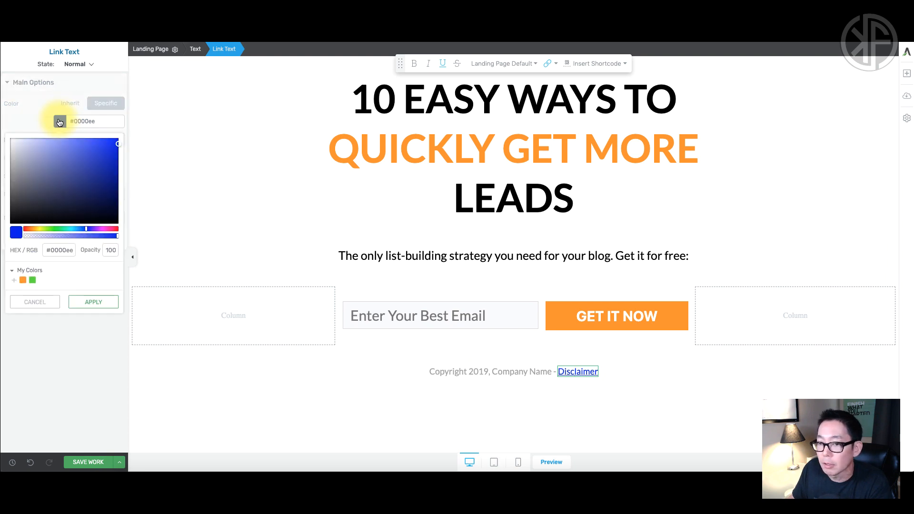
drag(14, 196, 6, 169)
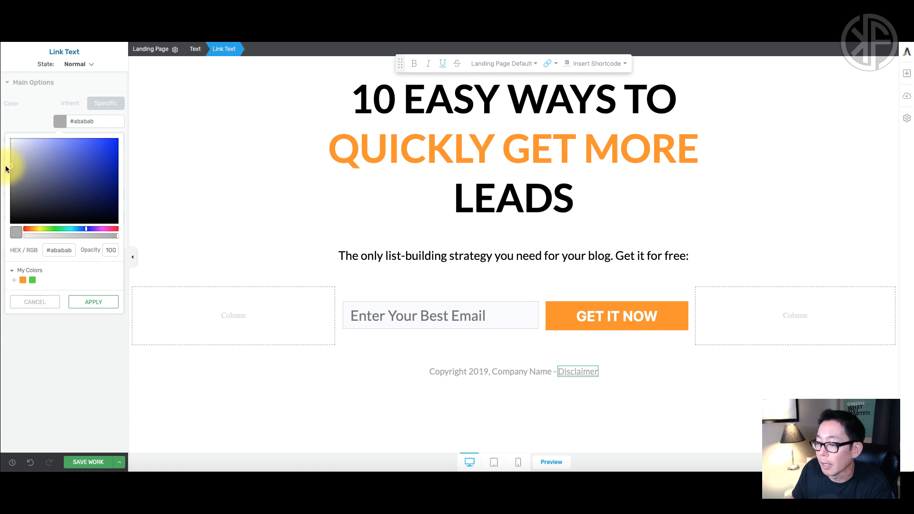
click(412, 397)
click(514, 371)
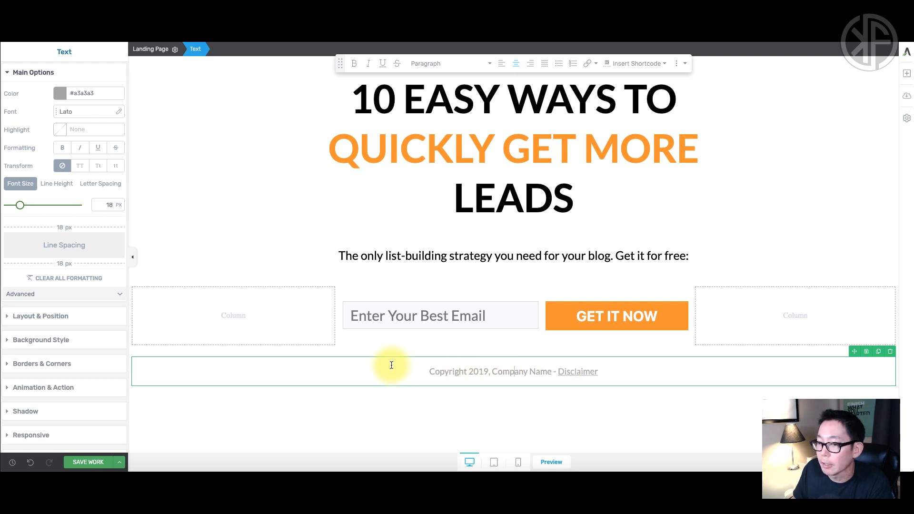
click(580, 372)
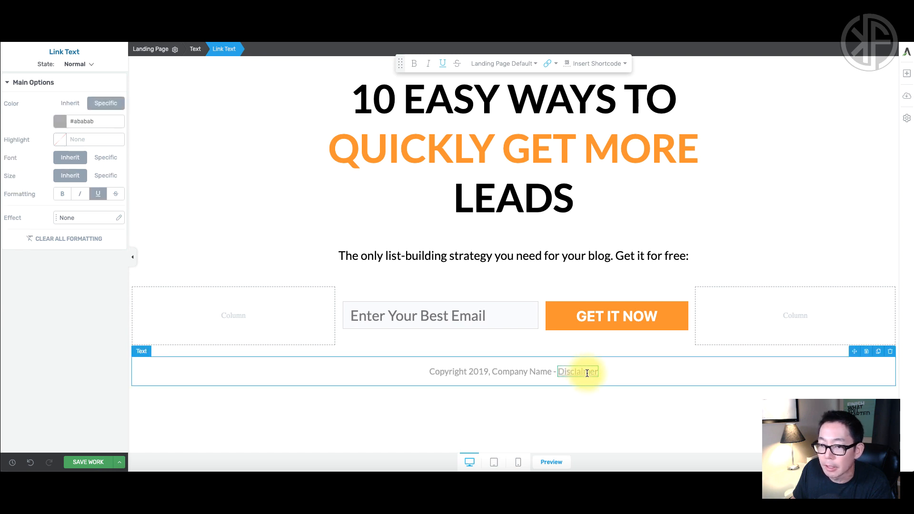
After previewing other effects, apply the Thin Underline effect to the Disclaimer link.
click(67, 217)
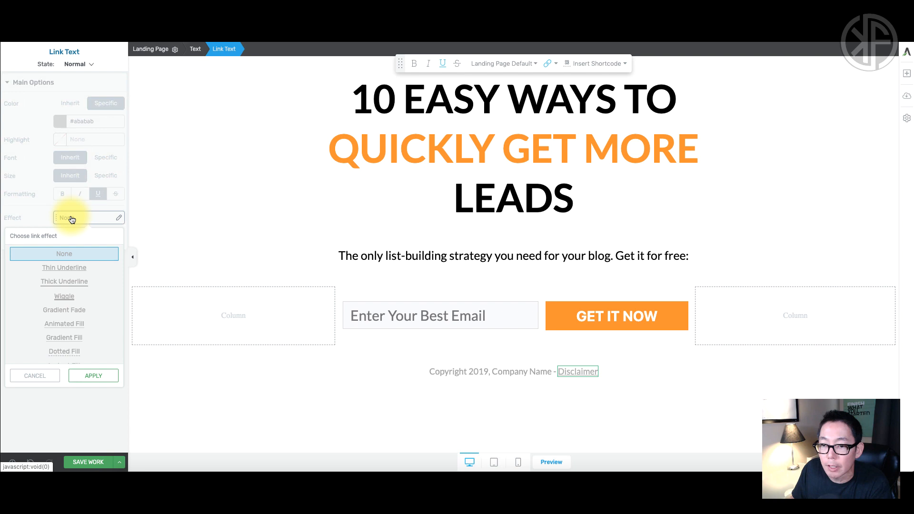
click(67, 271)
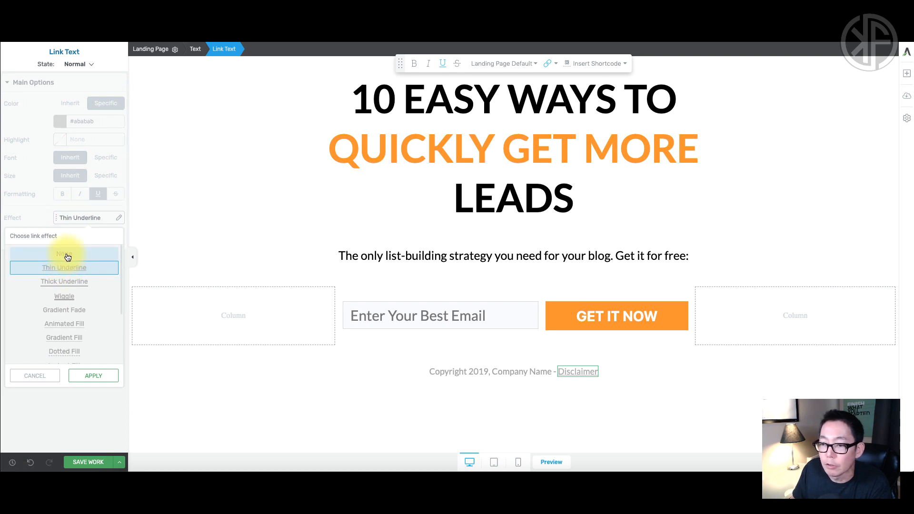
click(67, 255)
click(518, 392)
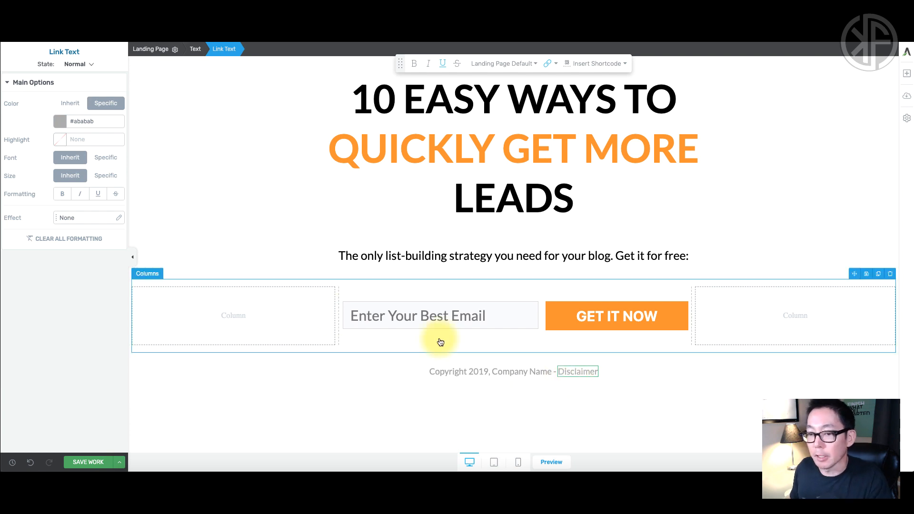
click(118, 219)
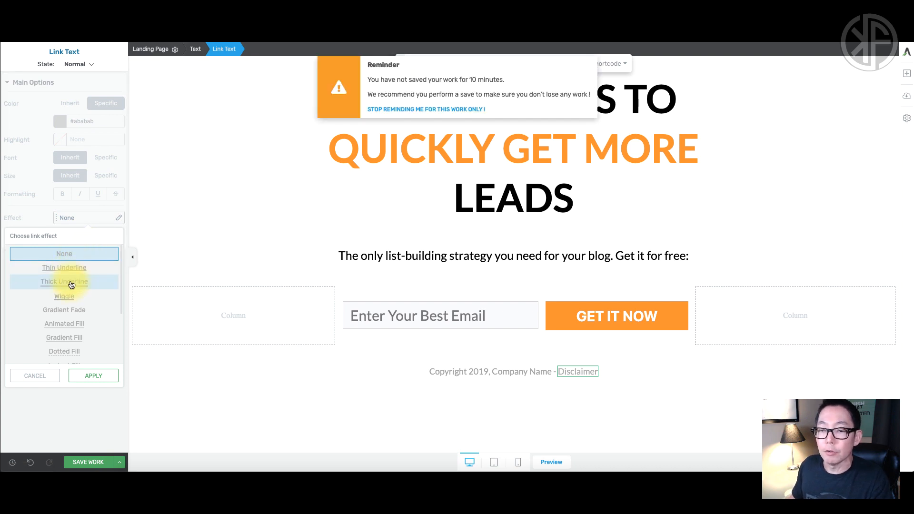
click(69, 299)
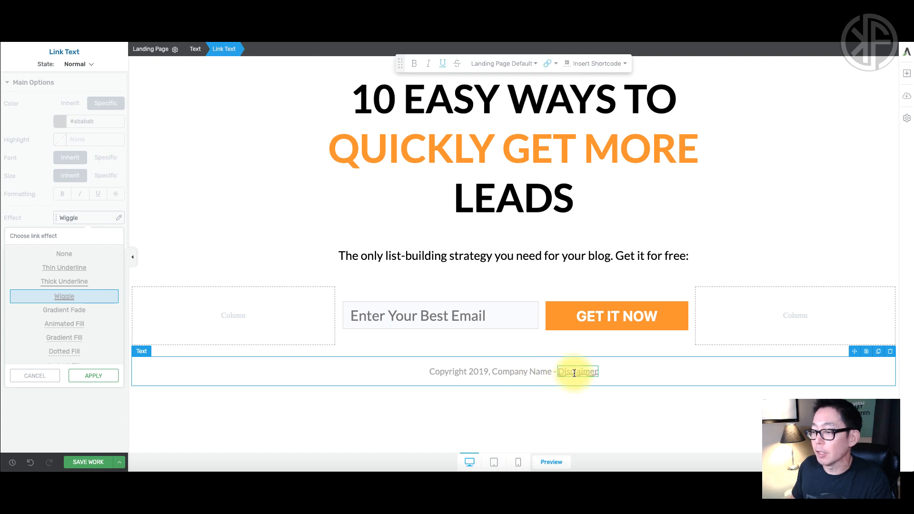
click(76, 271)
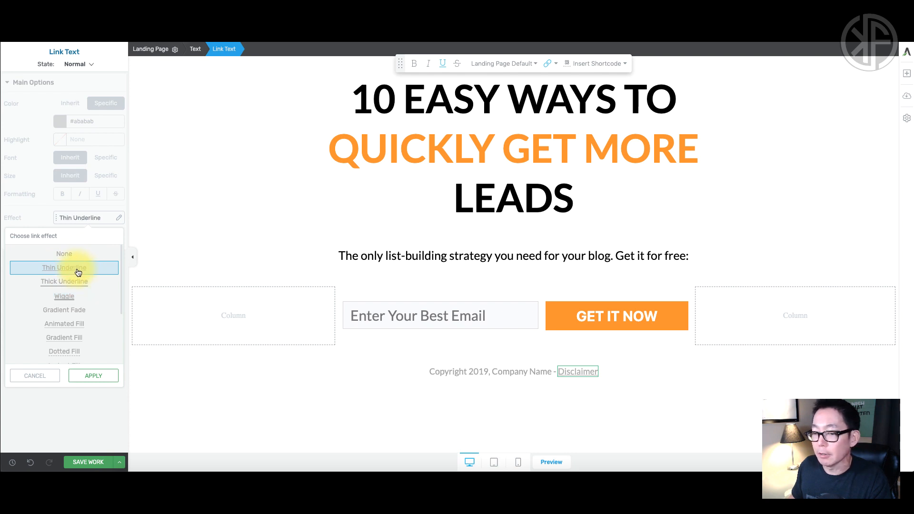
click(95, 375)
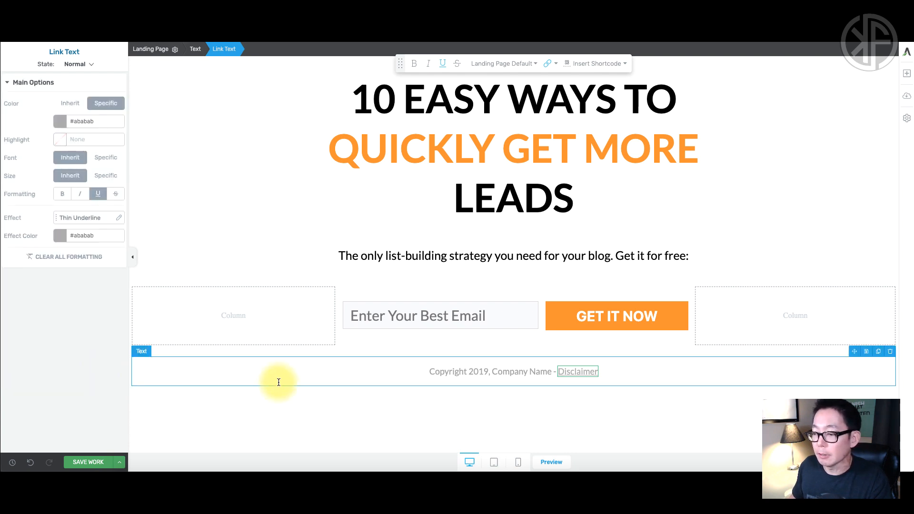
click(495, 424)
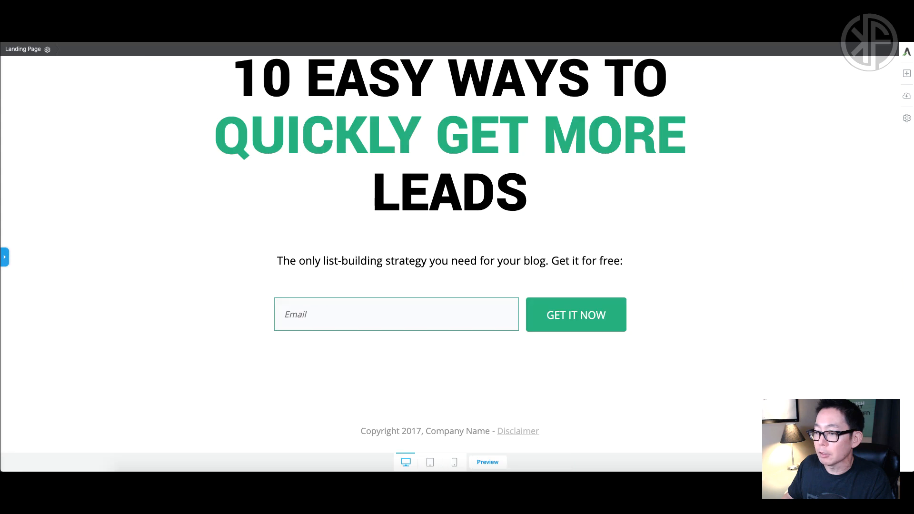
scroll(627, 231, up, 1)
scroll(628, 231, down, 1)
scroll(630, 232, up, 1)
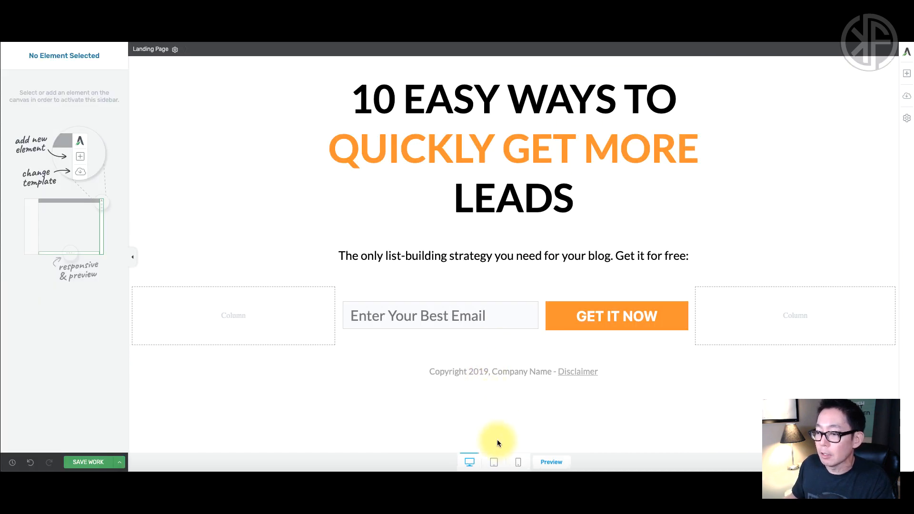
Give the copyright footer a 141 px top margin and 23 px top padding.
click(506, 359)
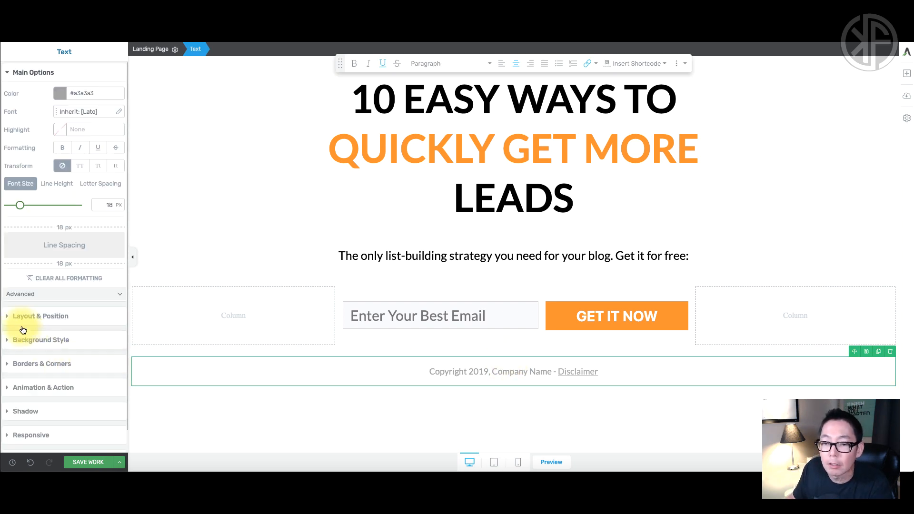
click(10, 317)
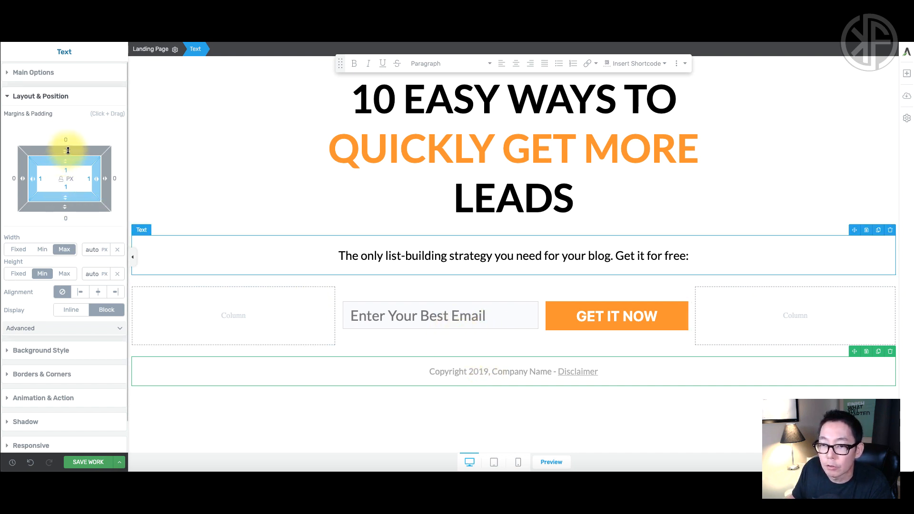
drag(65, 151, 68, 109)
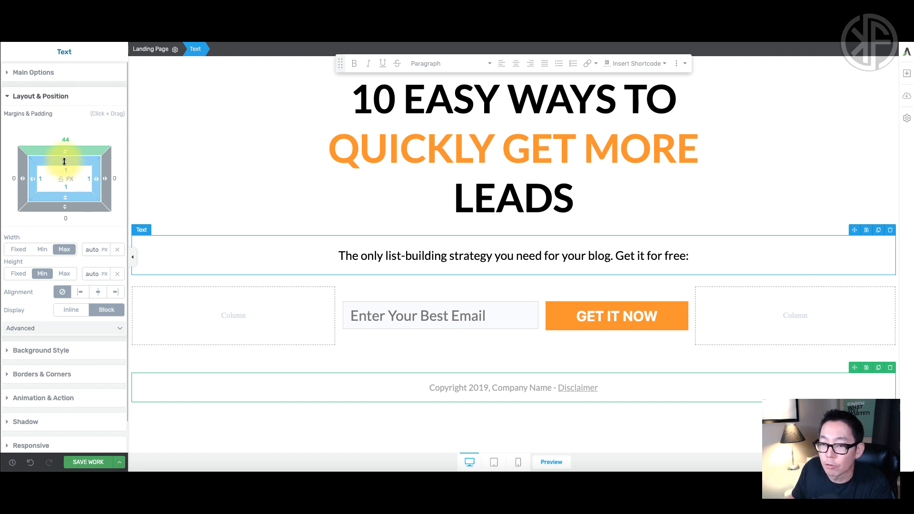
drag(65, 162, 66, 183)
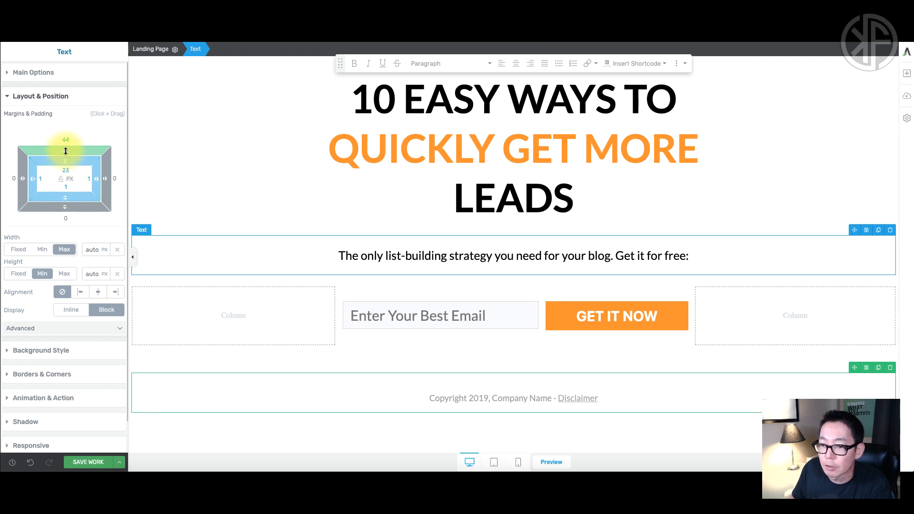
drag(65, 151, 67, 113)
drag(66, 148, 67, 123)
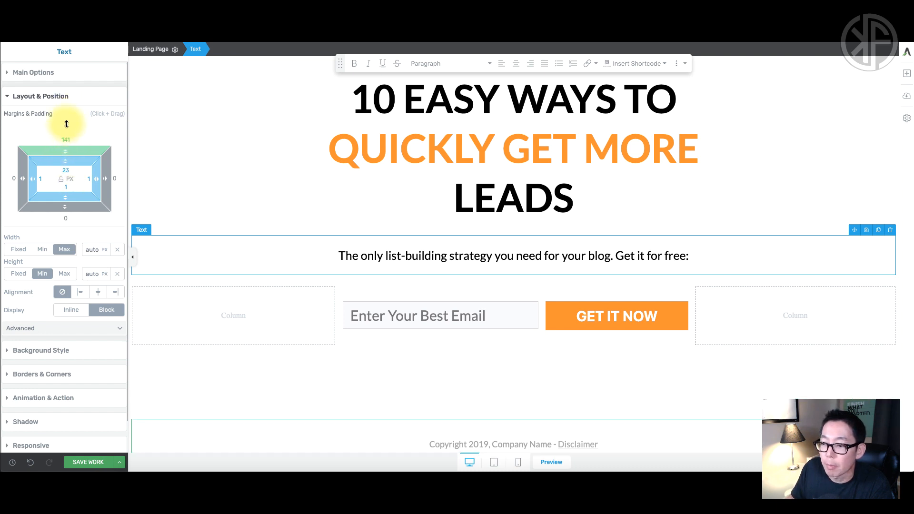
click(293, 365)
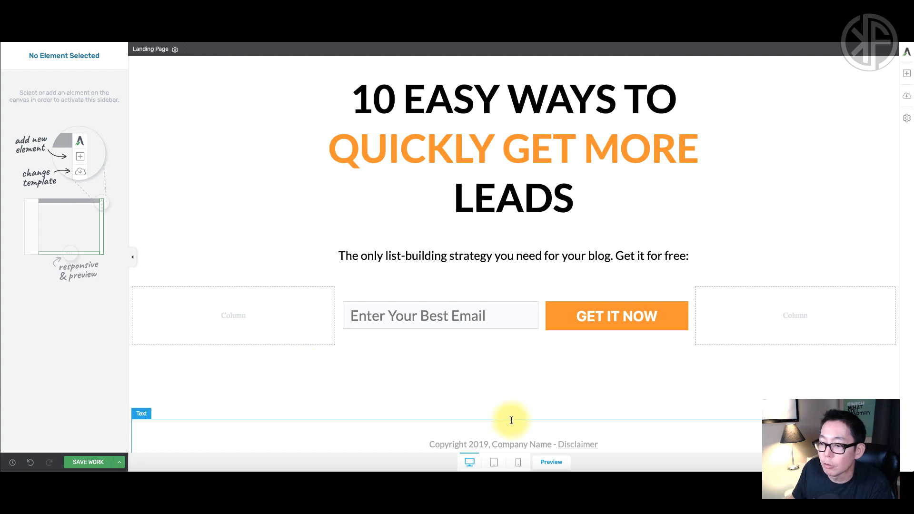
Set the subheading's top margin to 24 px.
scroll(520, 368, down, 1)
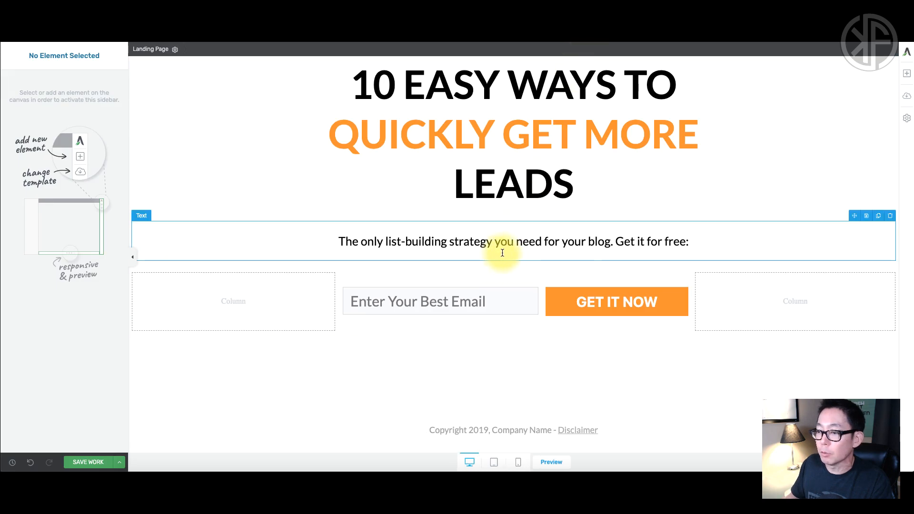
click(502, 253)
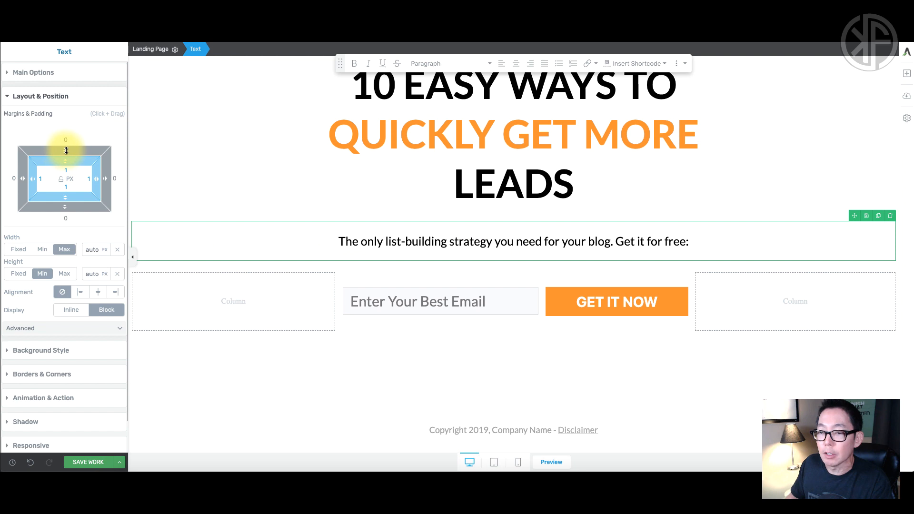
drag(66, 150, 67, 127)
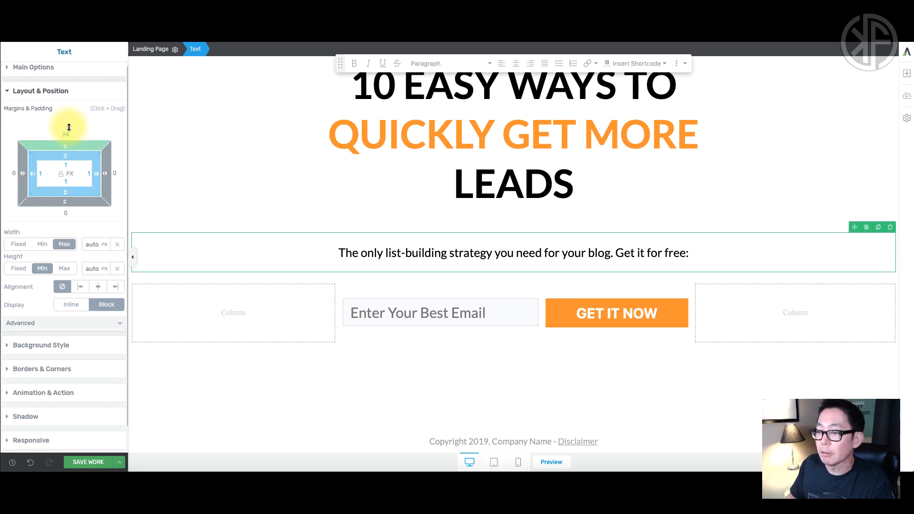
Set the opt-in form row's top margin to 28 px.
click(502, 283)
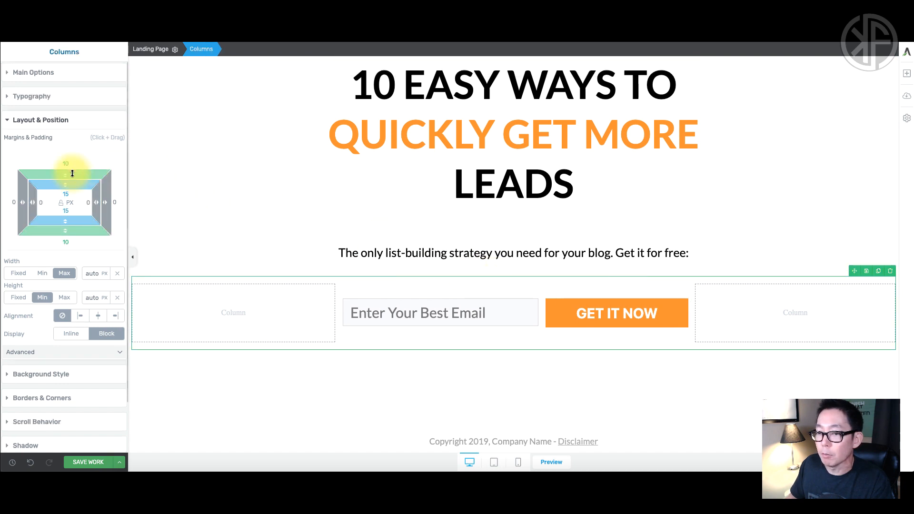
drag(67, 173, 70, 152)
click(220, 222)
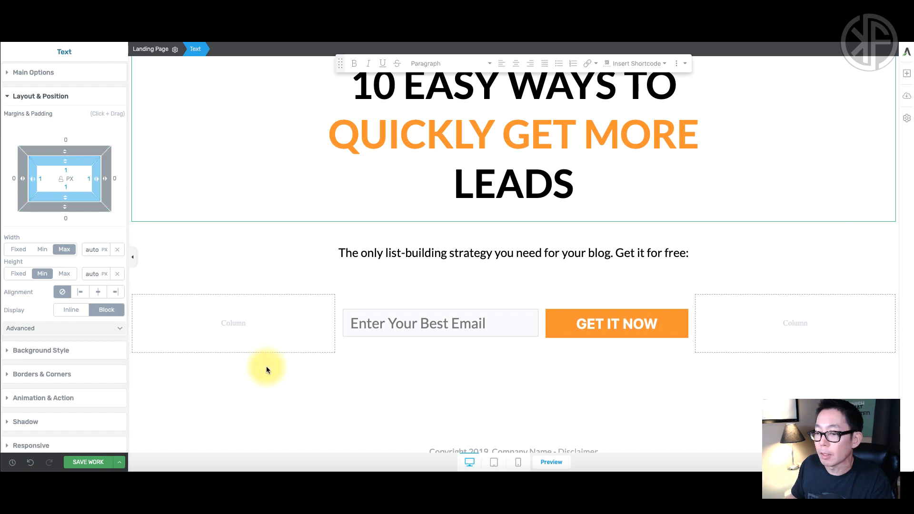
Save the landing page and open its live preview.
click(267, 382)
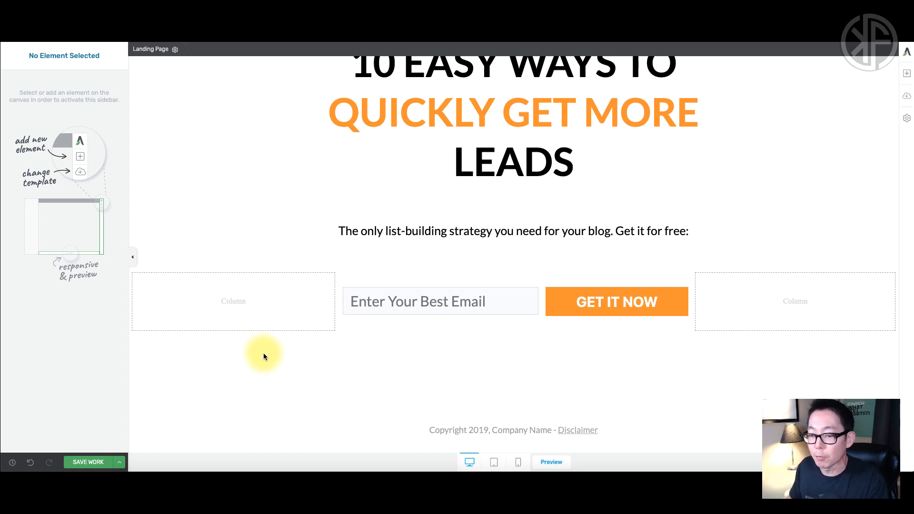
click(85, 461)
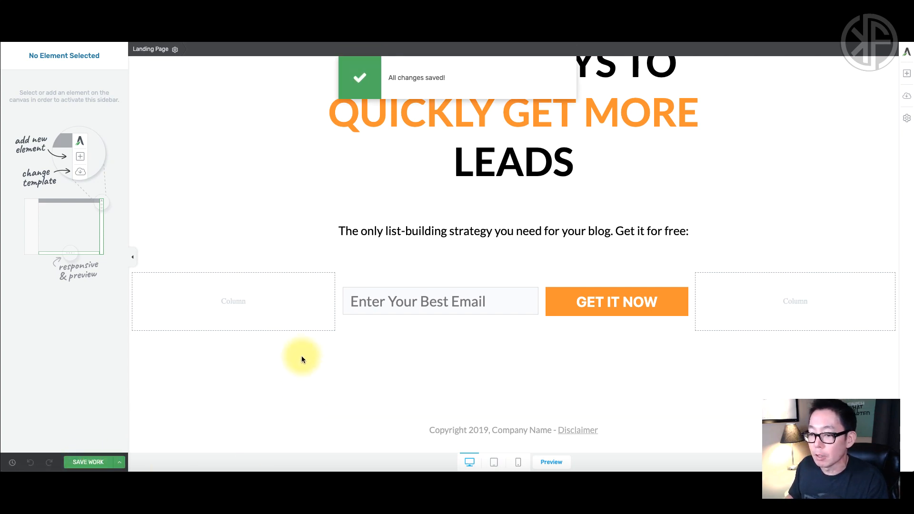
scroll(302, 361, up, 1)
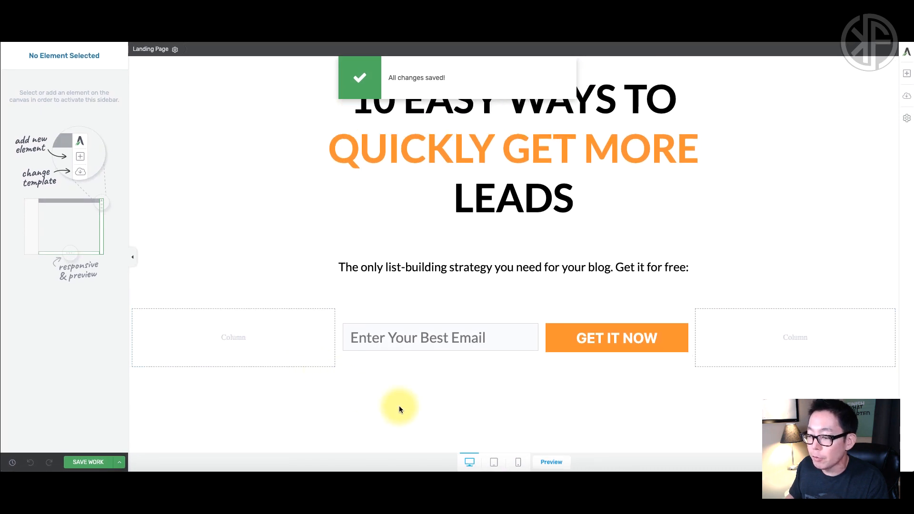
click(552, 463)
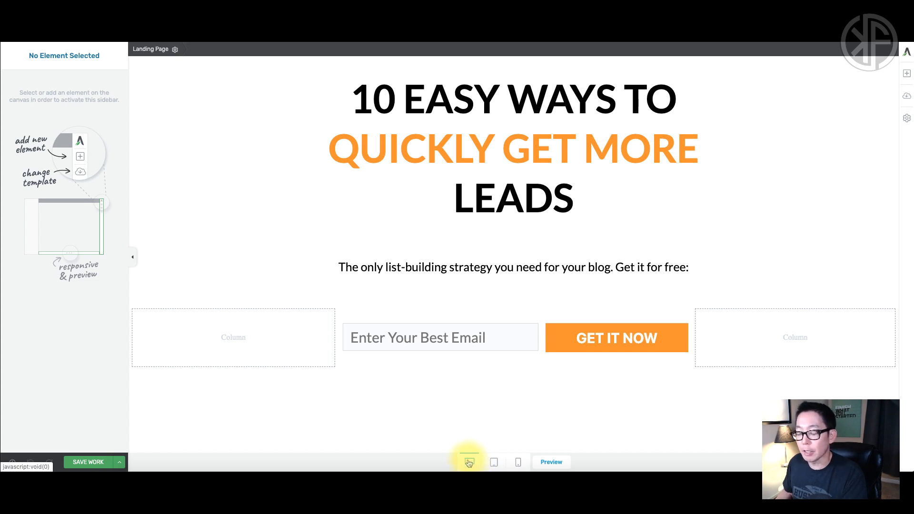
Switch to the mobile layout and select the overlapping, oversized headline text.
click(518, 463)
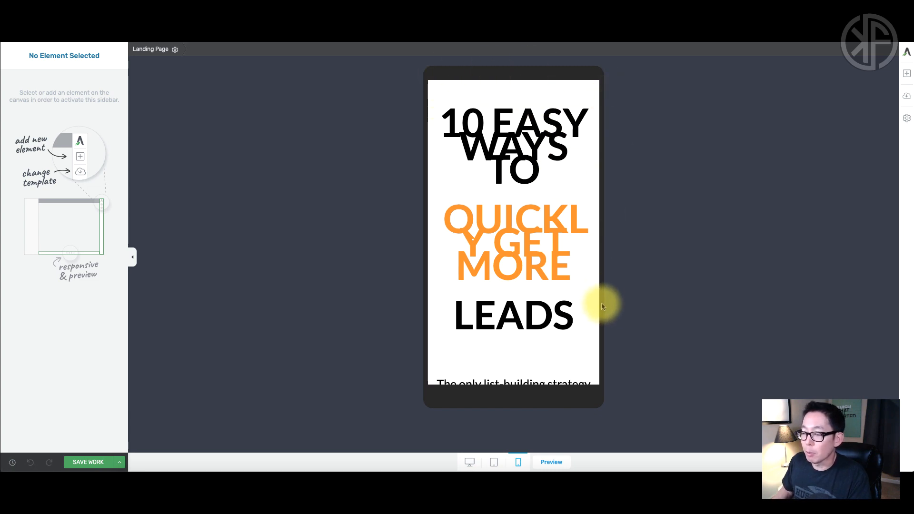
scroll(526, 264, down, 1)
scroll(526, 264, down, 4)
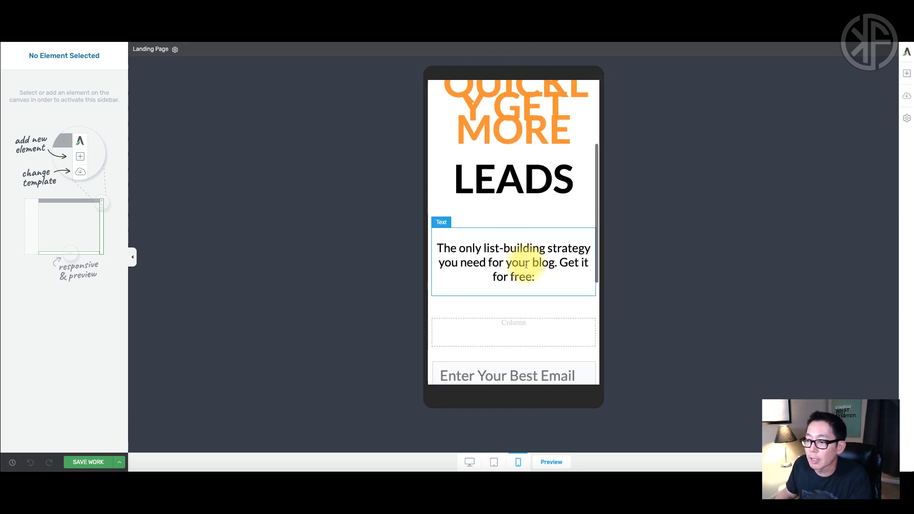
scroll(527, 269, down, 1)
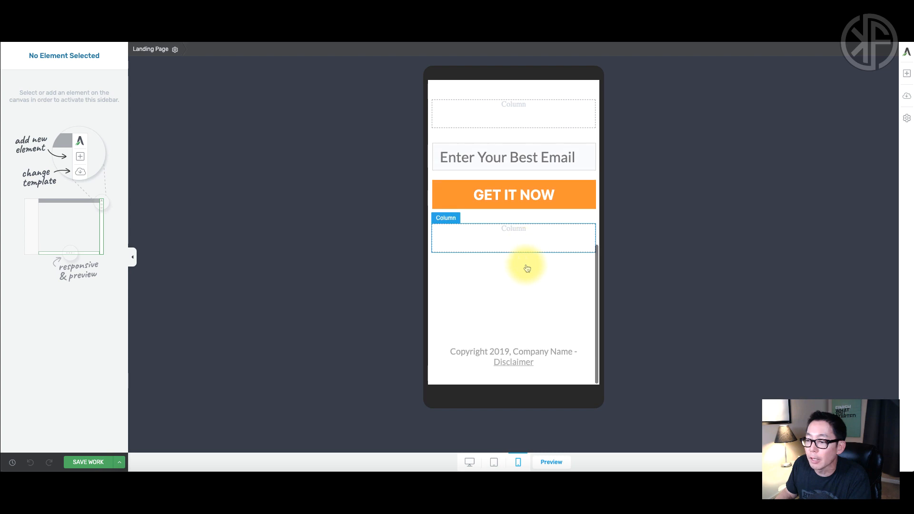
scroll(527, 268, up, 5)
scroll(527, 268, up, 3)
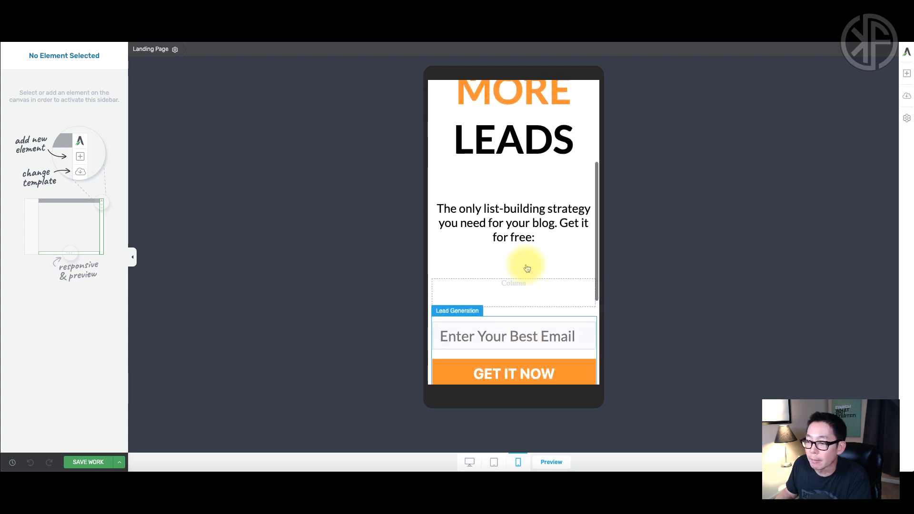
scroll(527, 268, down, 2)
scroll(525, 264, up, 5)
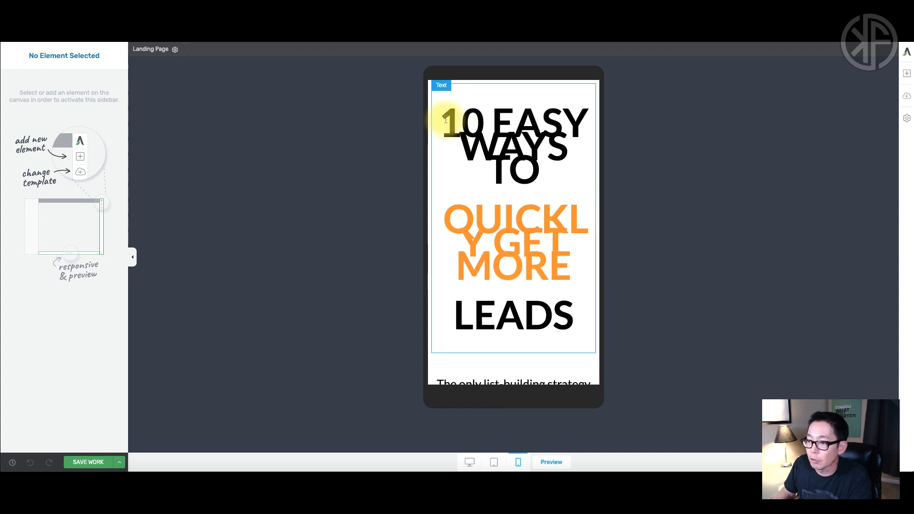
drag(459, 112, 570, 307)
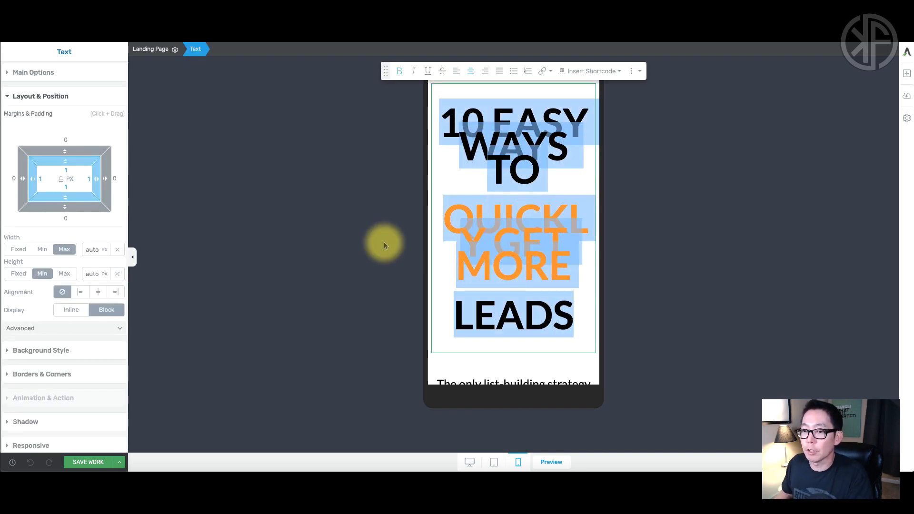
Select the whole mobile headline and bring its font size down to 34 px in Main Options.
click(9, 97)
click(11, 73)
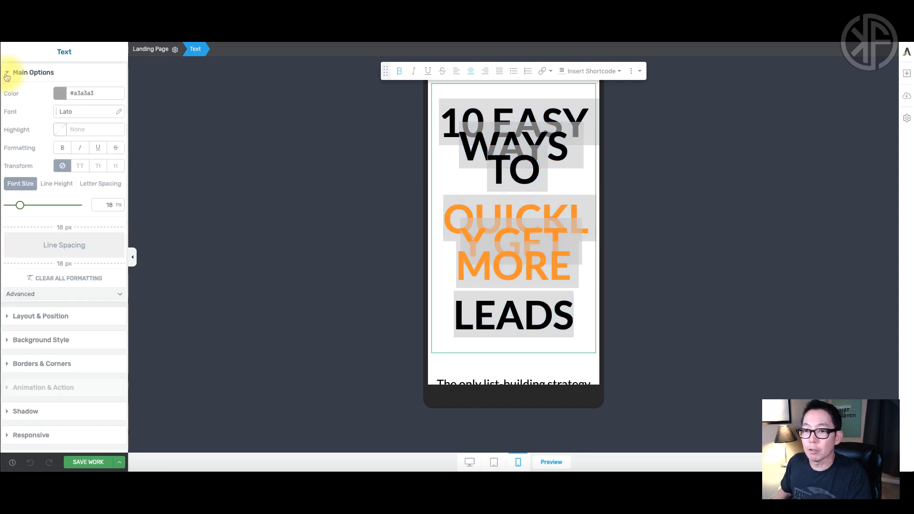
click(514, 153)
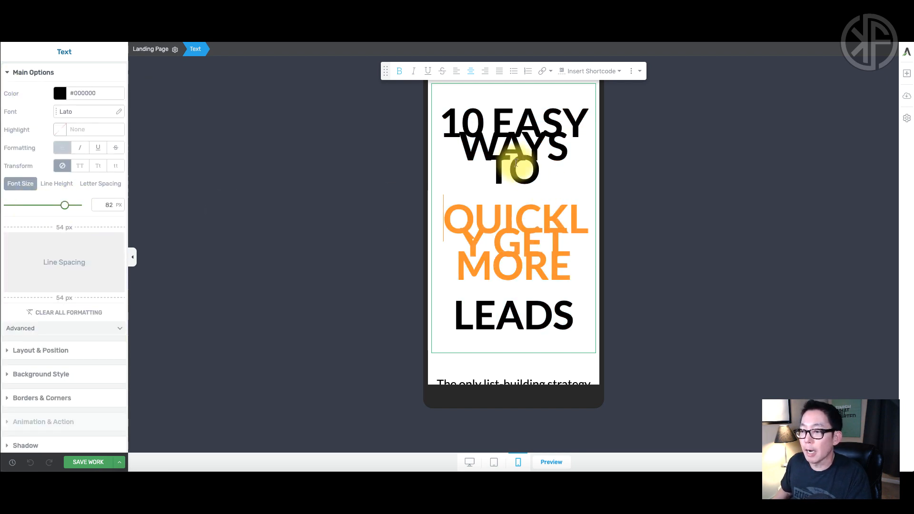
click(448, 127)
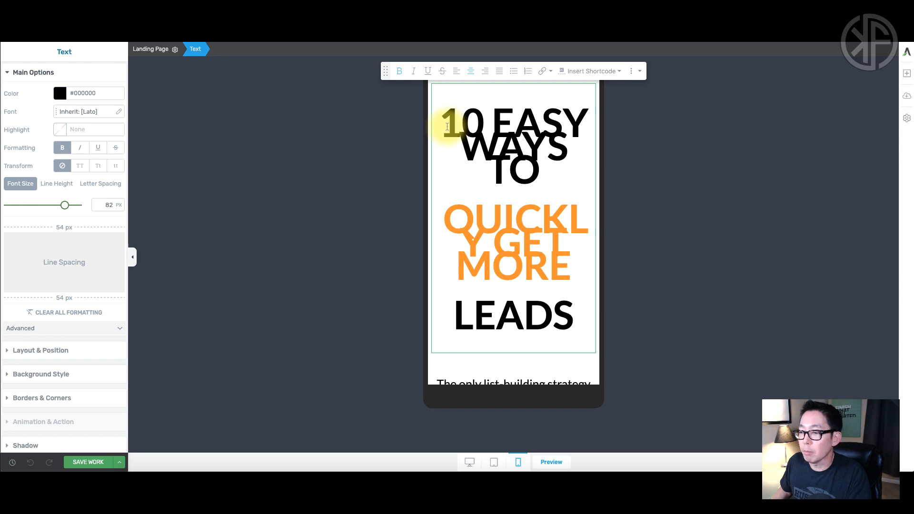
drag(447, 127, 564, 312)
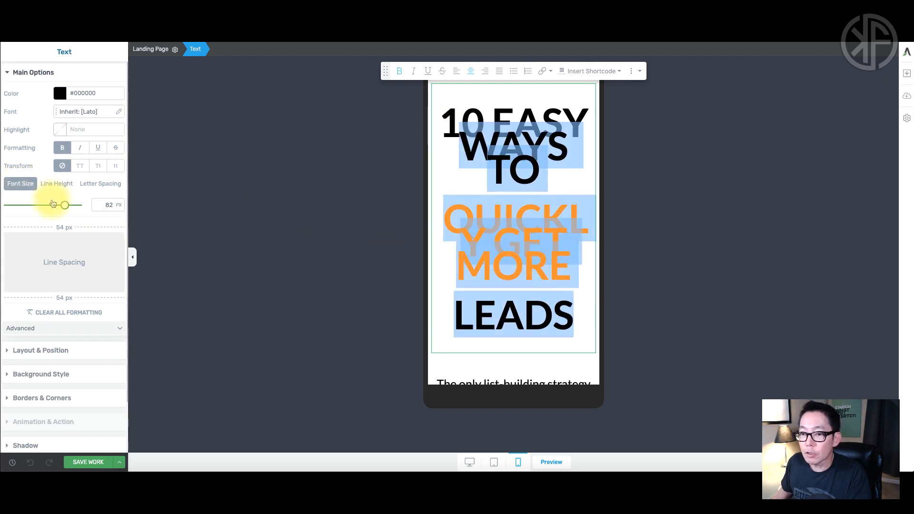
drag(65, 204, 41, 205)
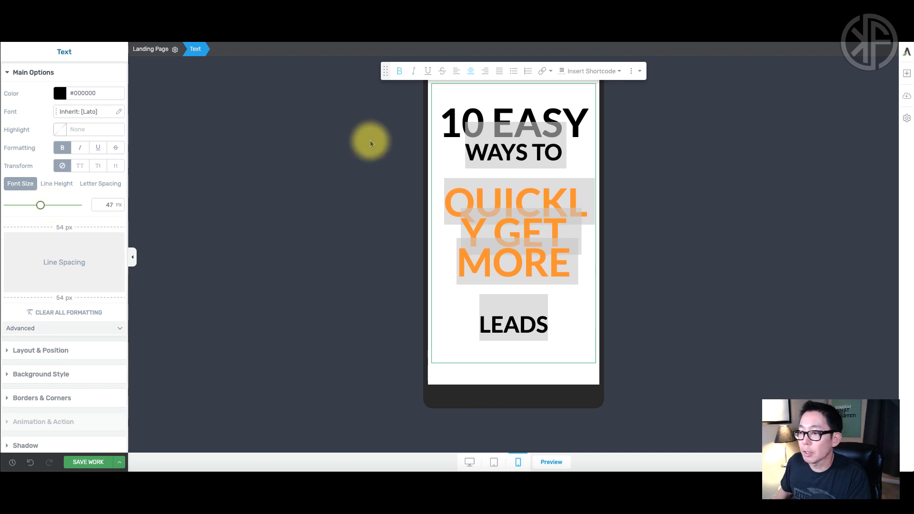
click(483, 101)
drag(466, 116, 567, 310)
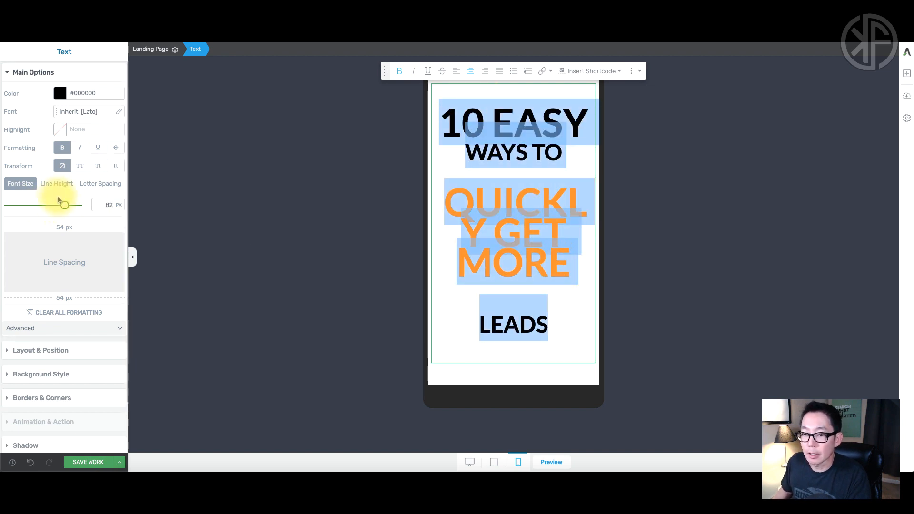
drag(65, 204, 31, 207)
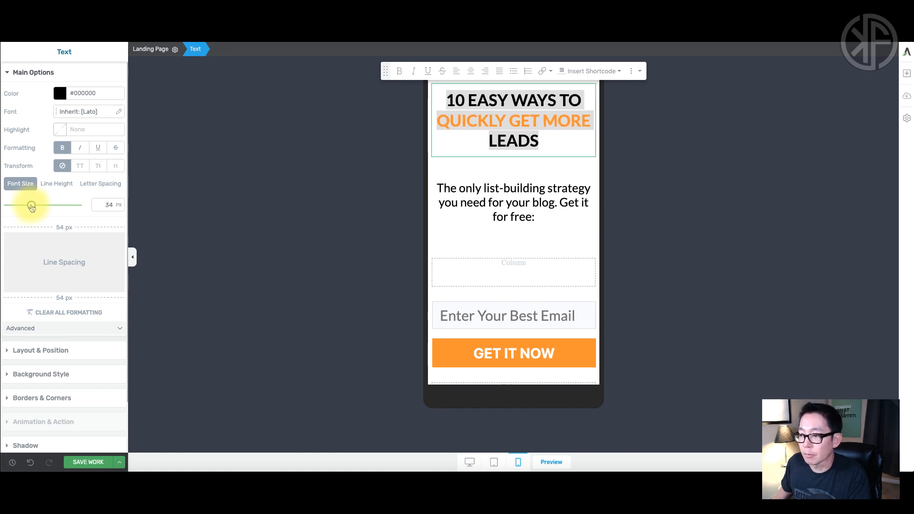
Set the mobile subtitle paragraph's font size to 18 px.
click(520, 201)
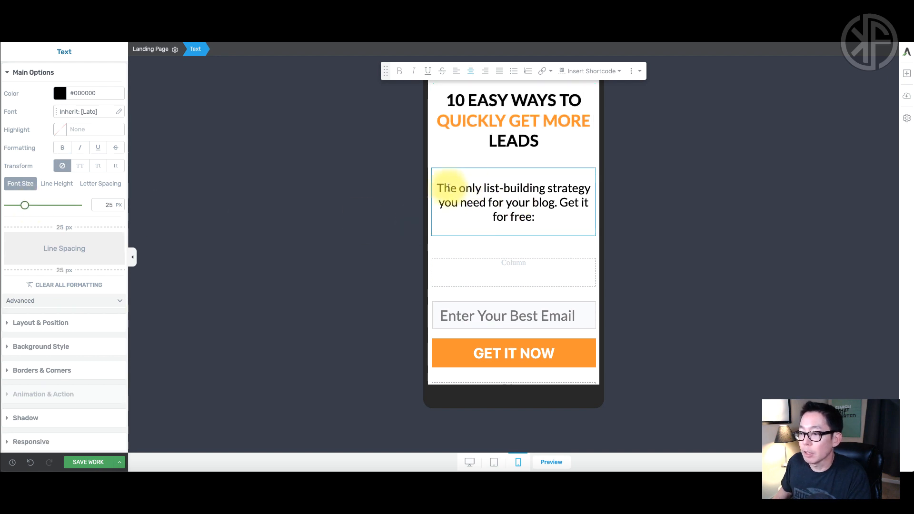
mouse_move(439, 188)
mouse_down()
mouse_move(550, 216)
mouse_move(445, 187)
mouse_up()
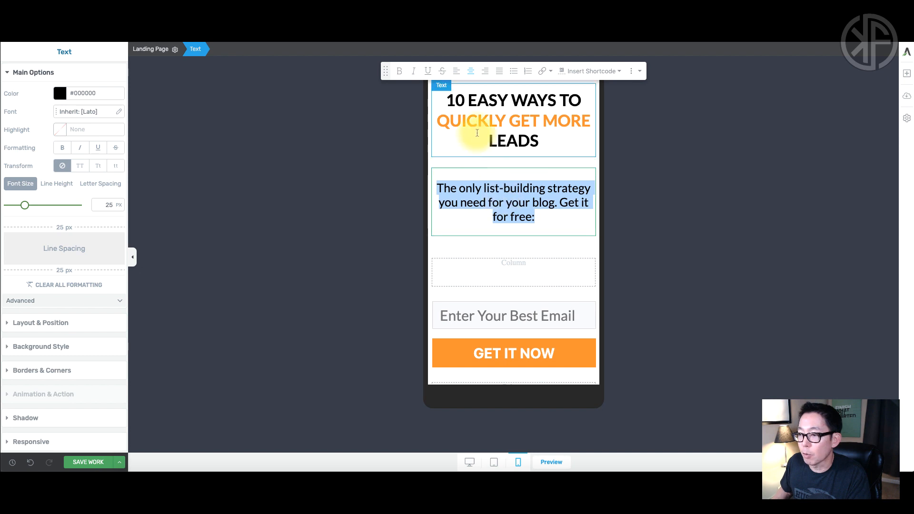
click(521, 189)
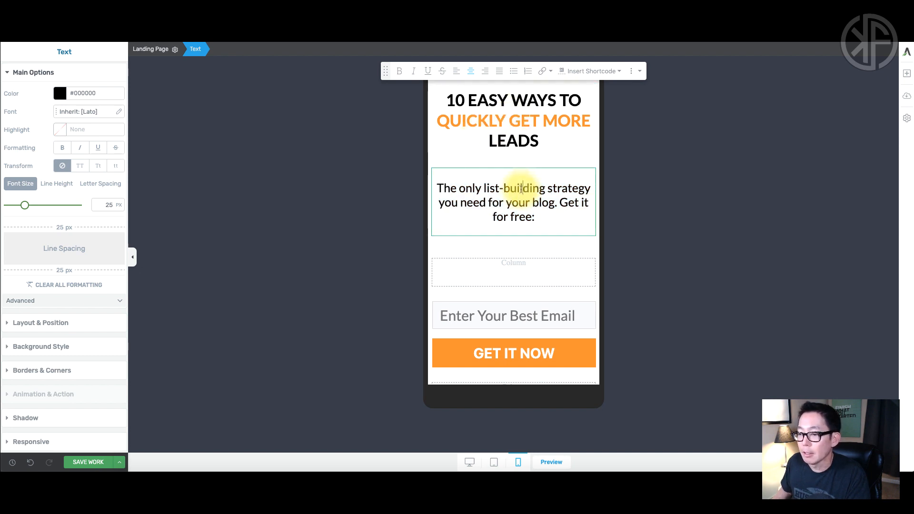
drag(25, 207, 20, 208)
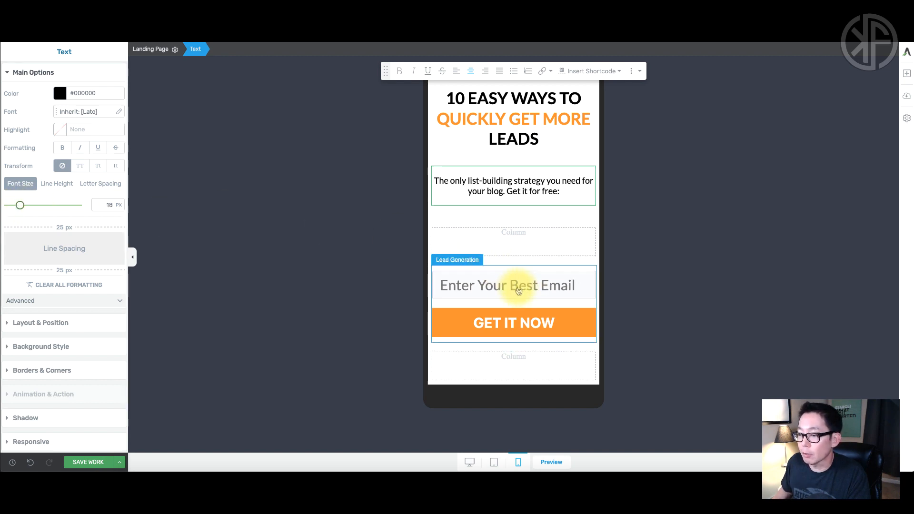
Review the phone preview and save the mobile font size changes.
scroll(528, 288, down, 1)
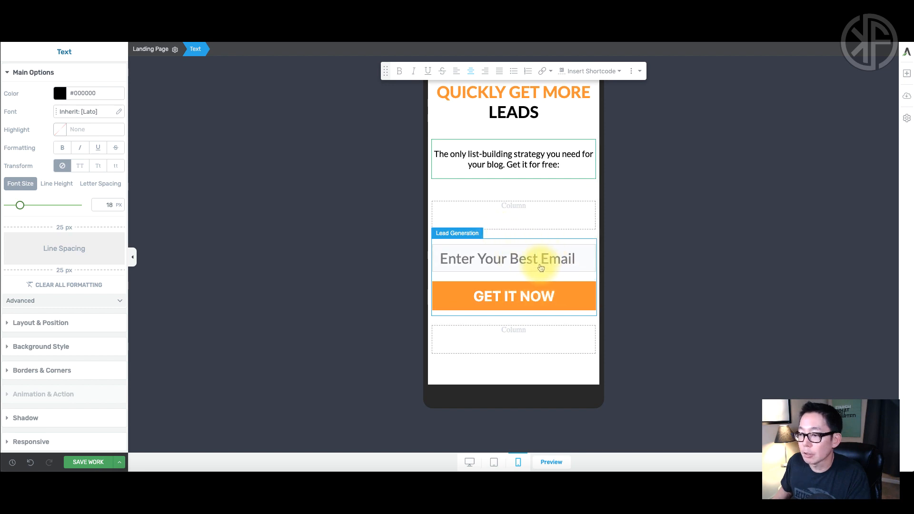
scroll(548, 272, down, 3)
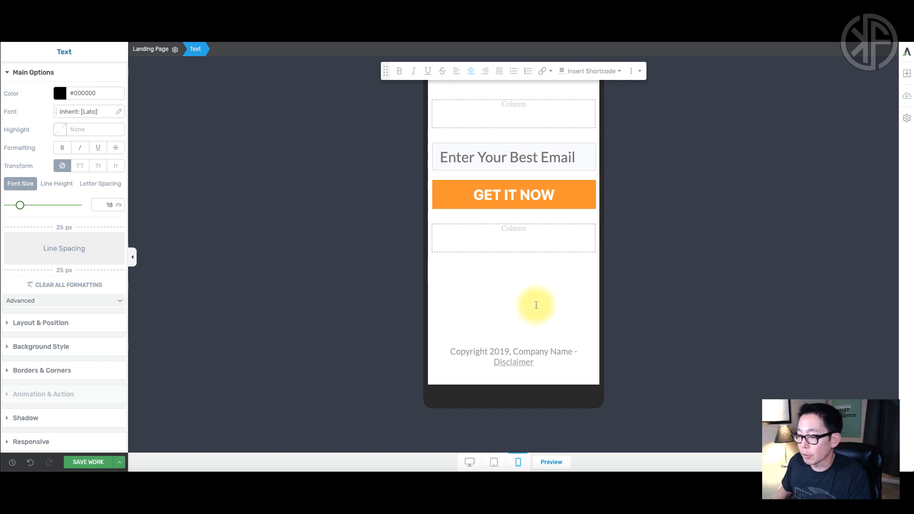
scroll(567, 291, up, 3)
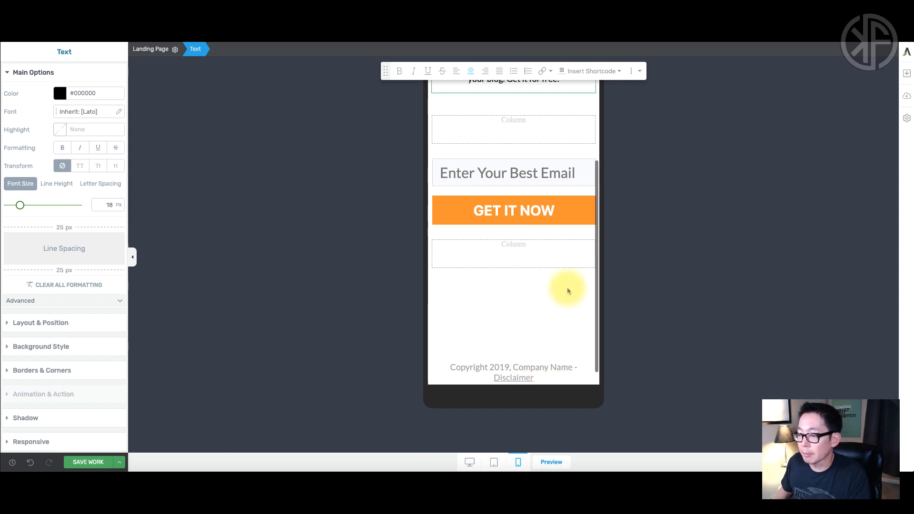
scroll(569, 292, up, 1)
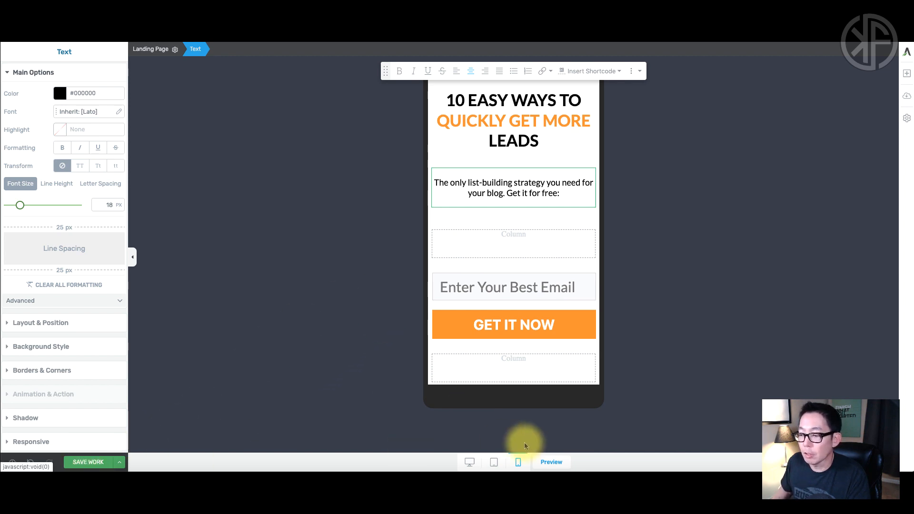
click(80, 462)
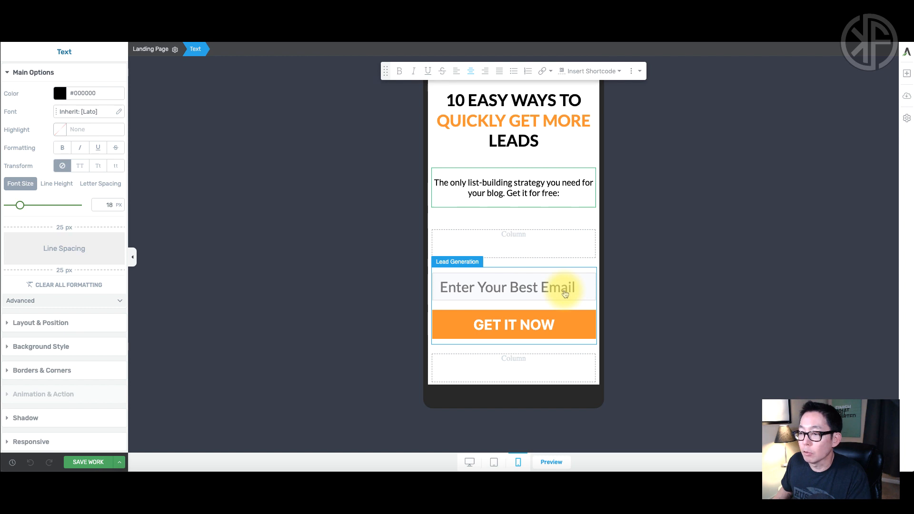
Confirm the desktop layout keeps its large fonts, then return to the mobile layout.
click(469, 463)
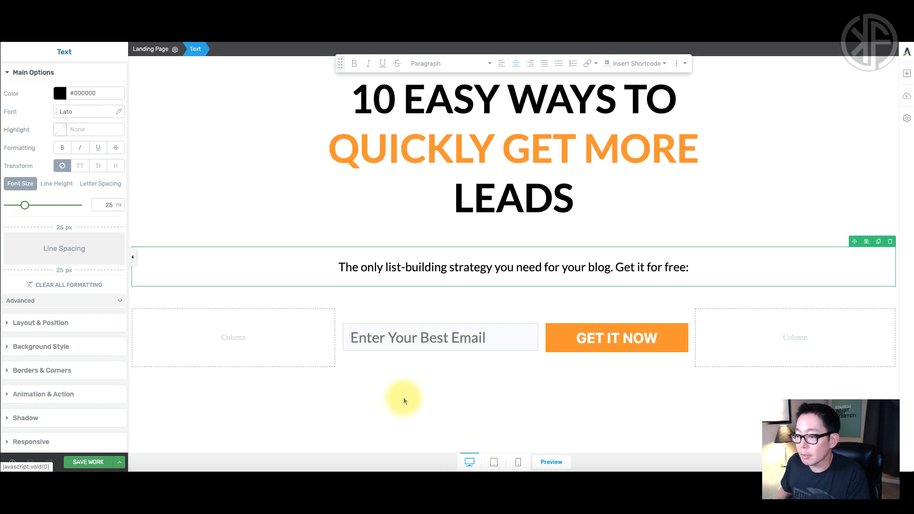
scroll(406, 387, down, 2)
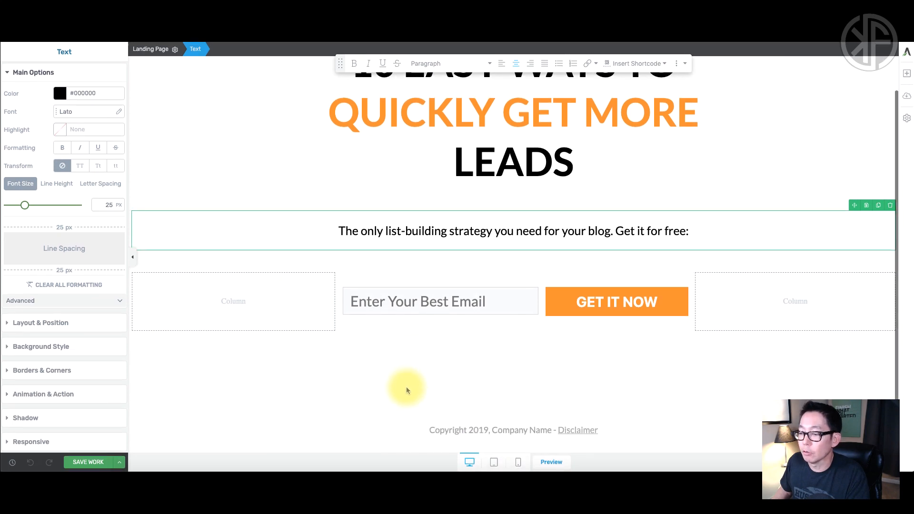
scroll(407, 387, up, 1)
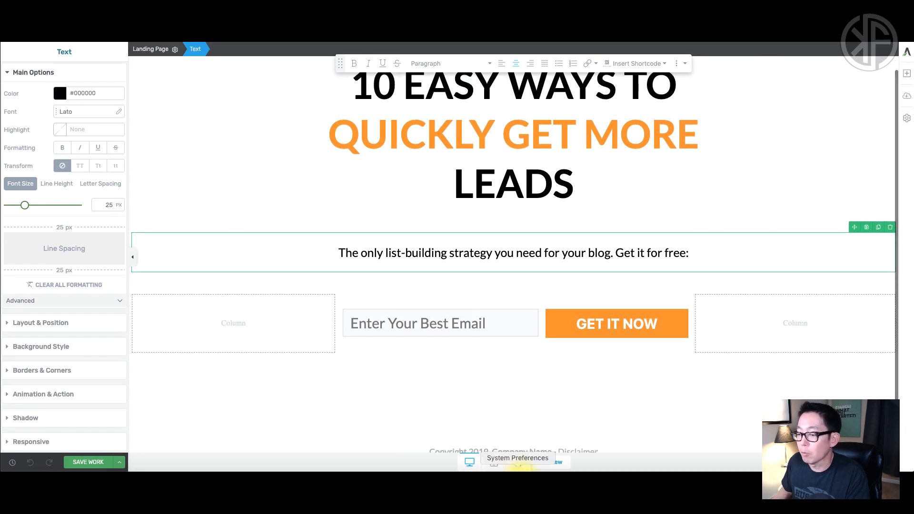
click(519, 462)
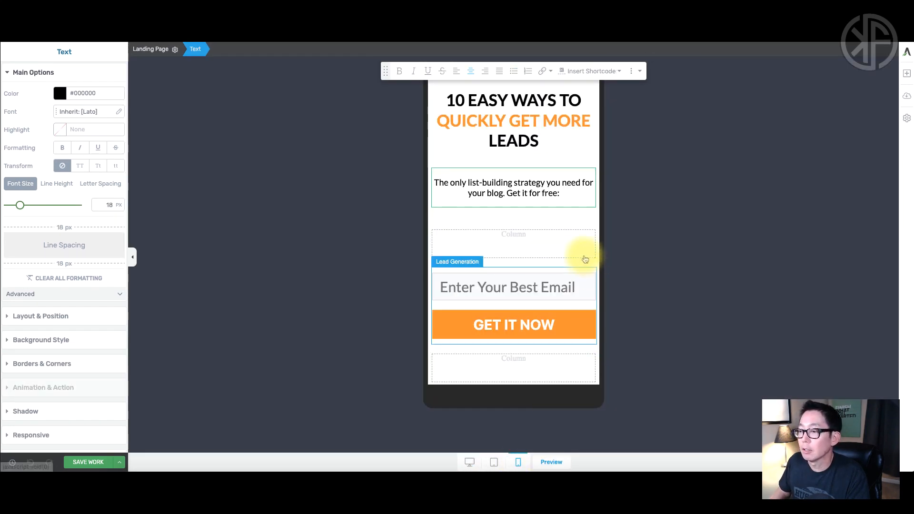
scroll(555, 261, down, 3)
scroll(553, 260, down, 2)
scroll(555, 261, up, 5)
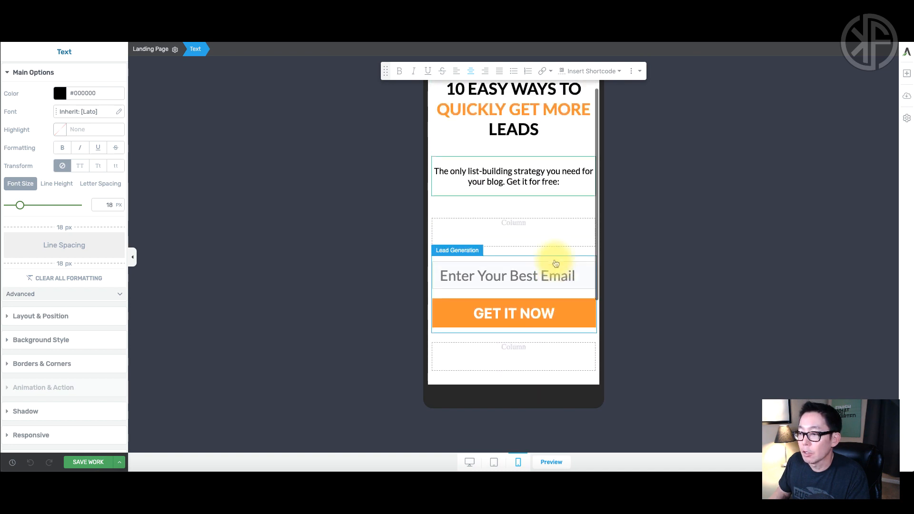